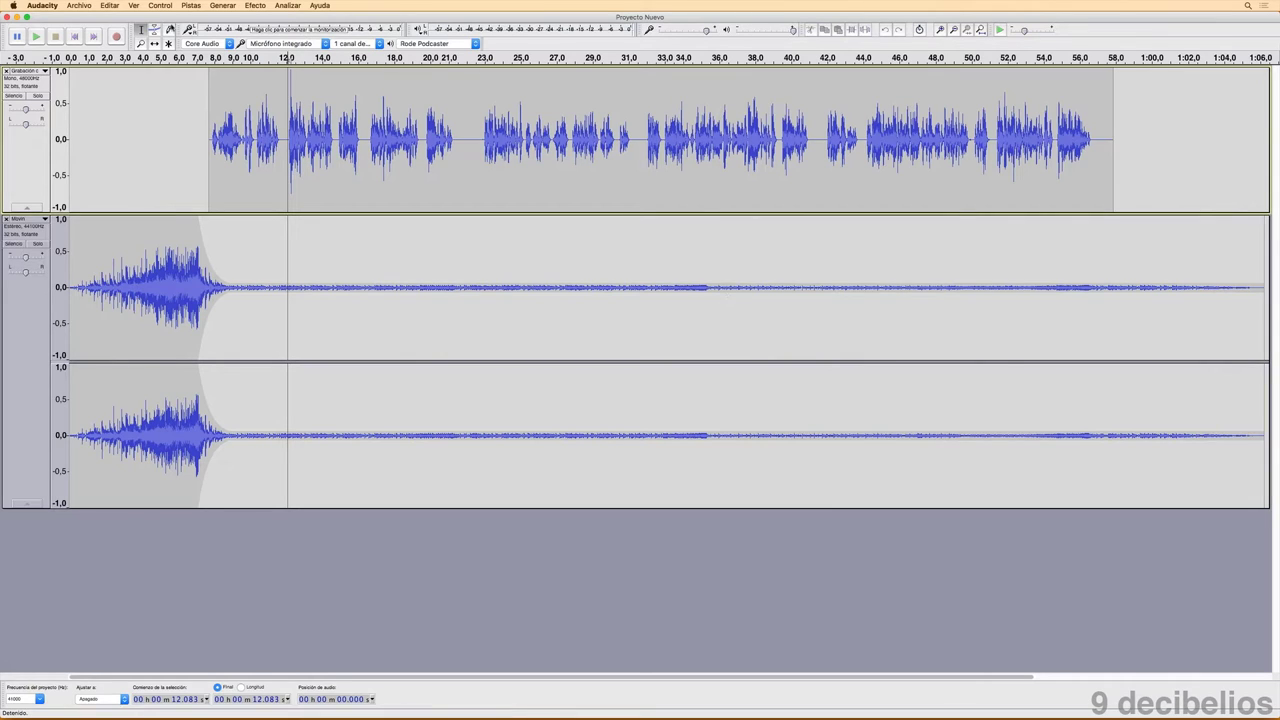
Export the project to Escritorio as WAV (Microsoft) 16-bit signed PCM named "9 decibelios - Curso de Audacity", accepting the stereo mixdown and existing metadata
left_click(83, 6)
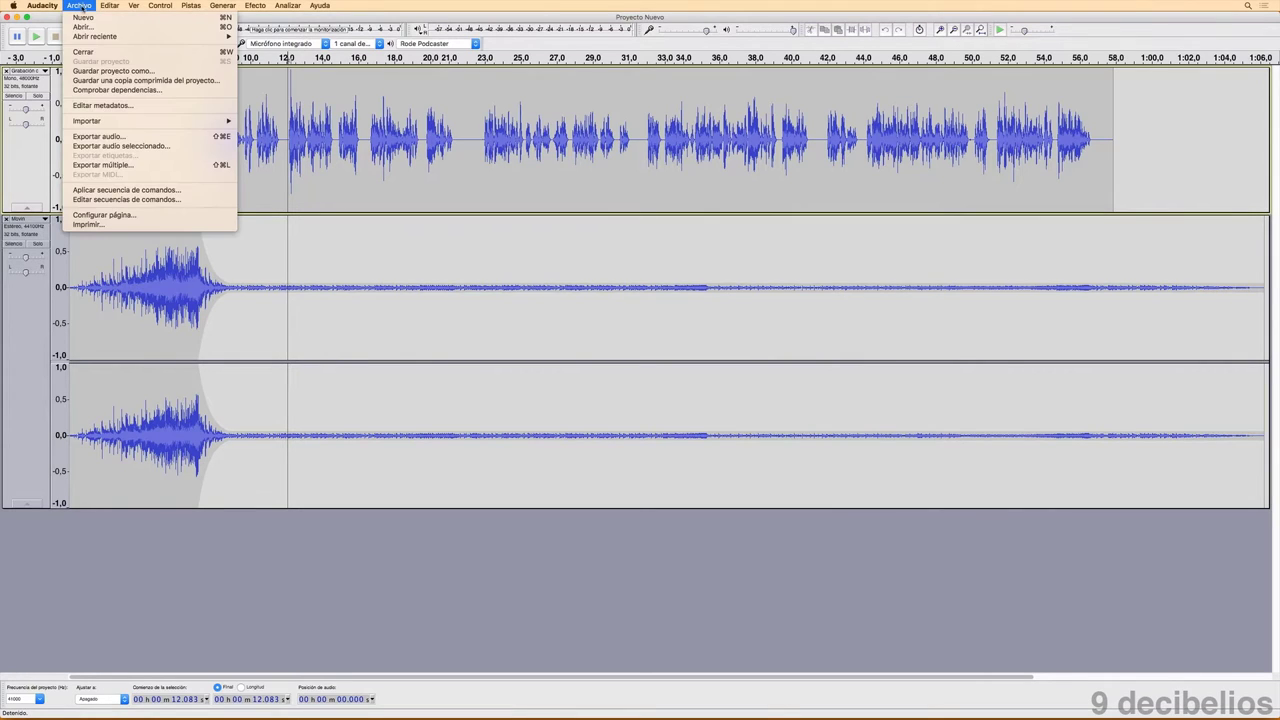
left_click(104, 136)
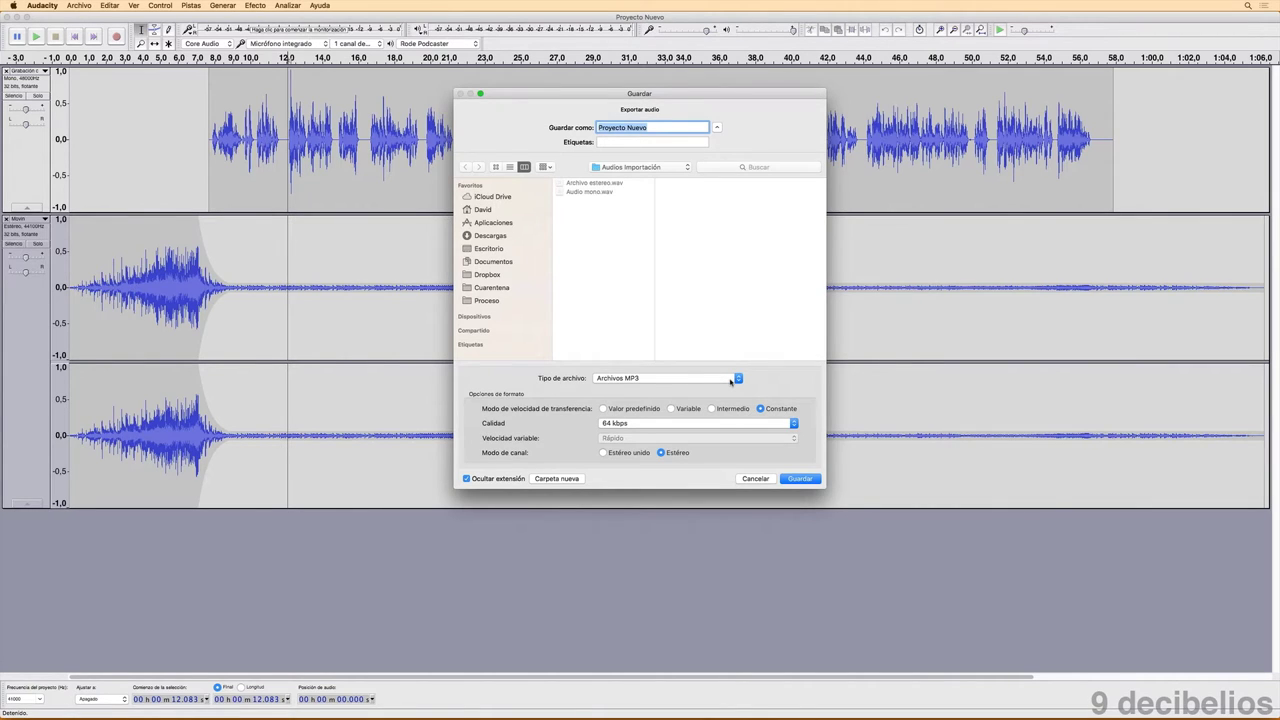
left_click(731, 379)
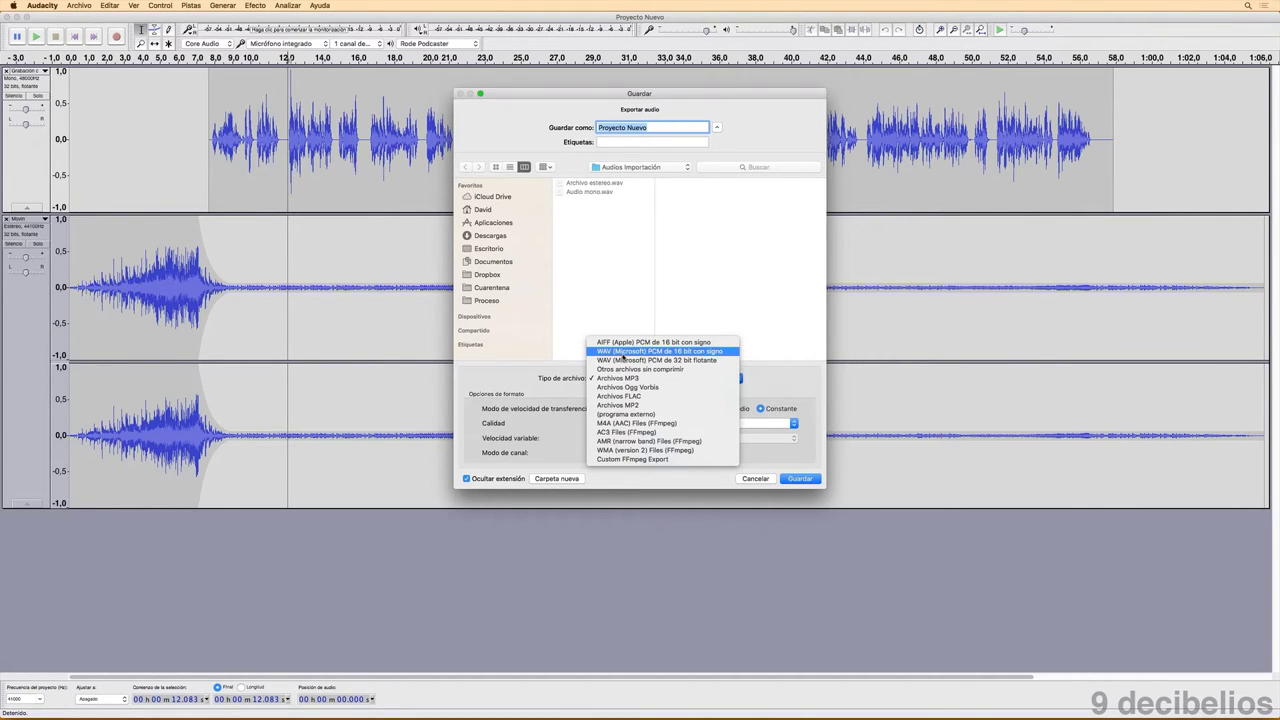
left_click(622, 351)
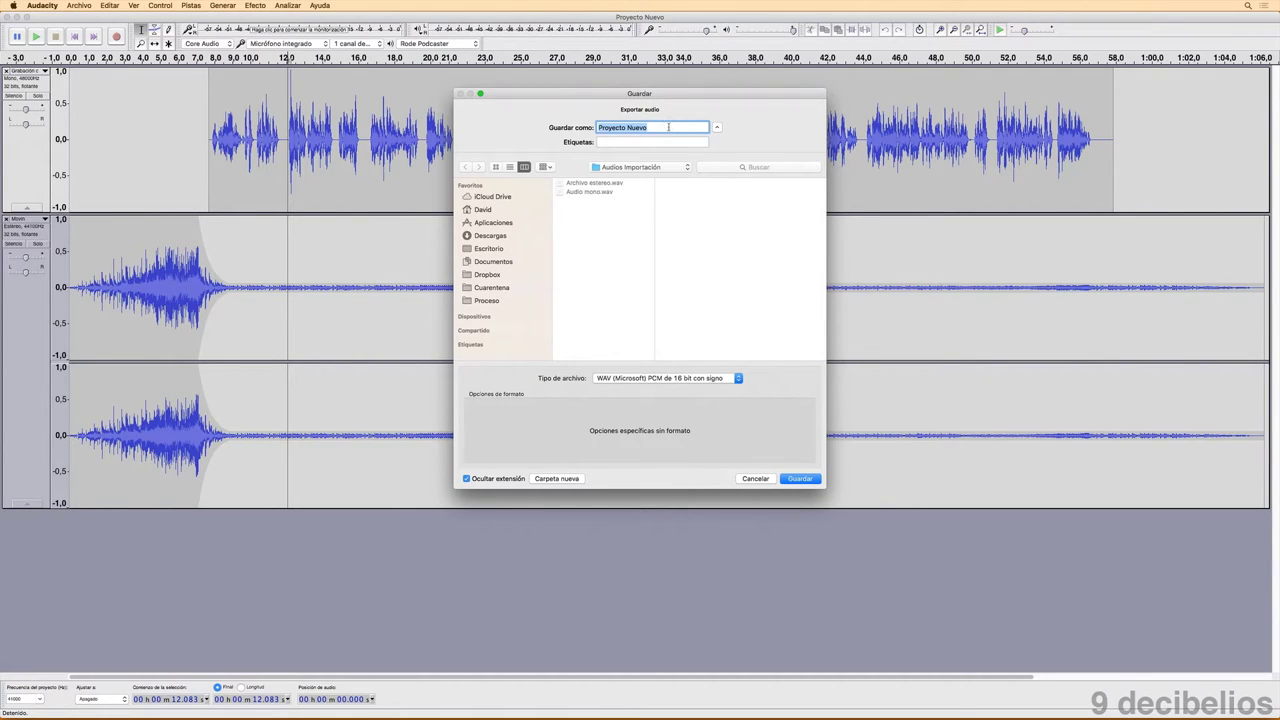
type("9decibelios - Curso de Audacity")
left_click(488, 249)
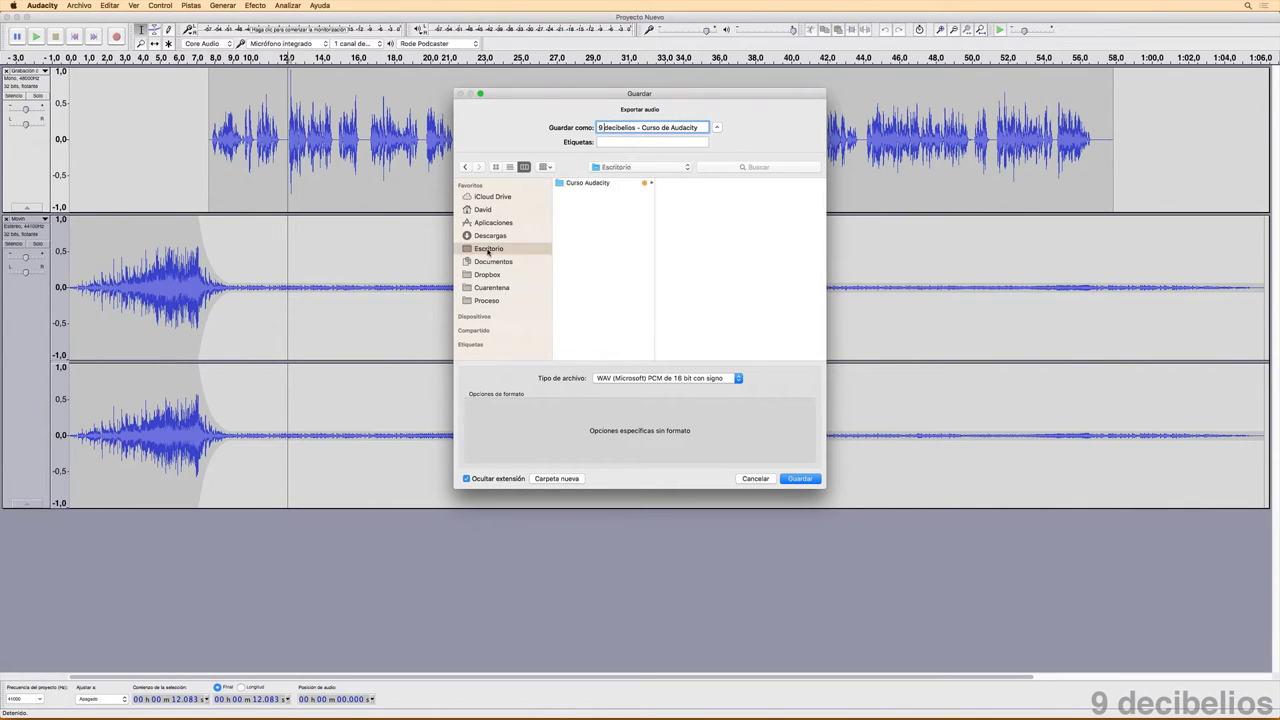
left_click(802, 480)
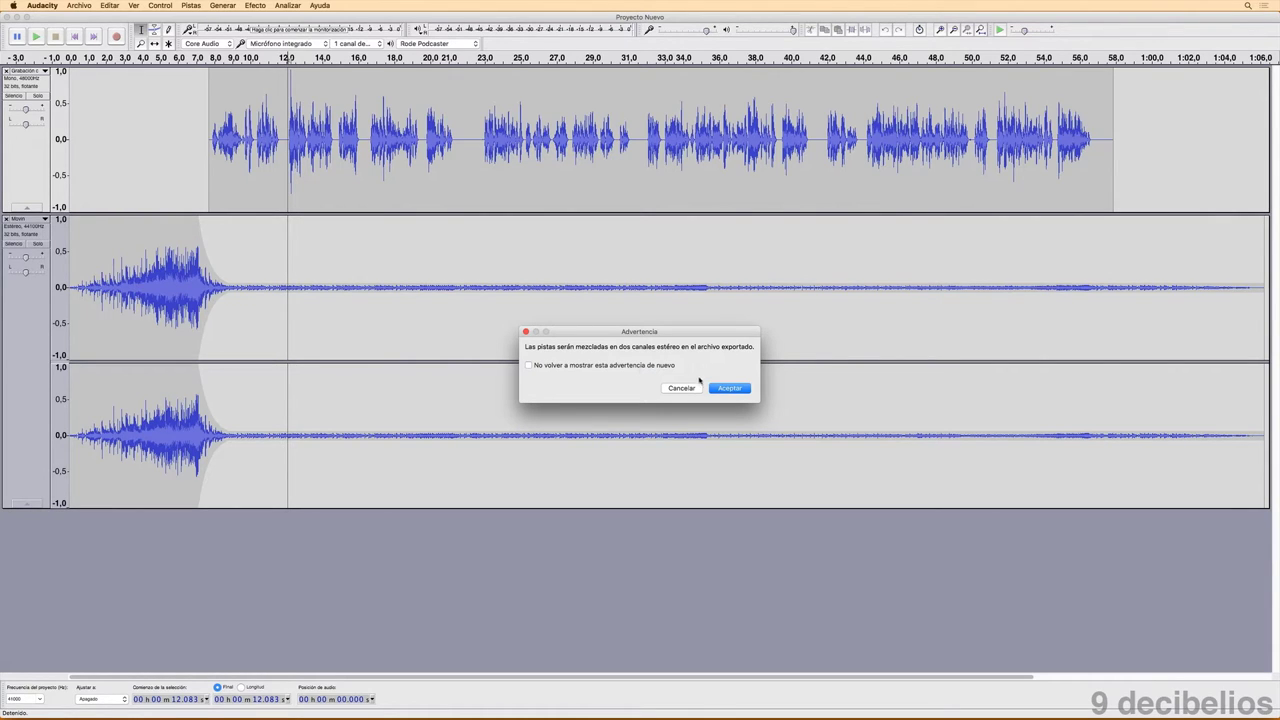
left_click(728, 389)
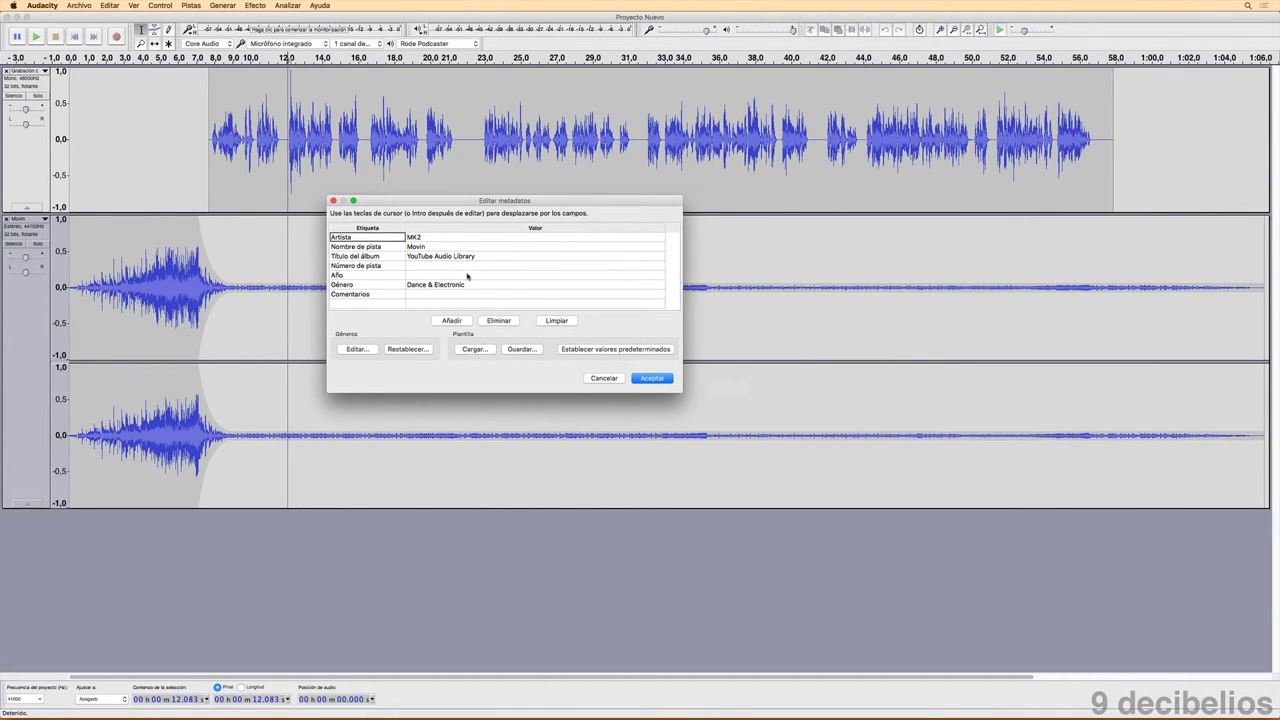
left_click(653, 382)
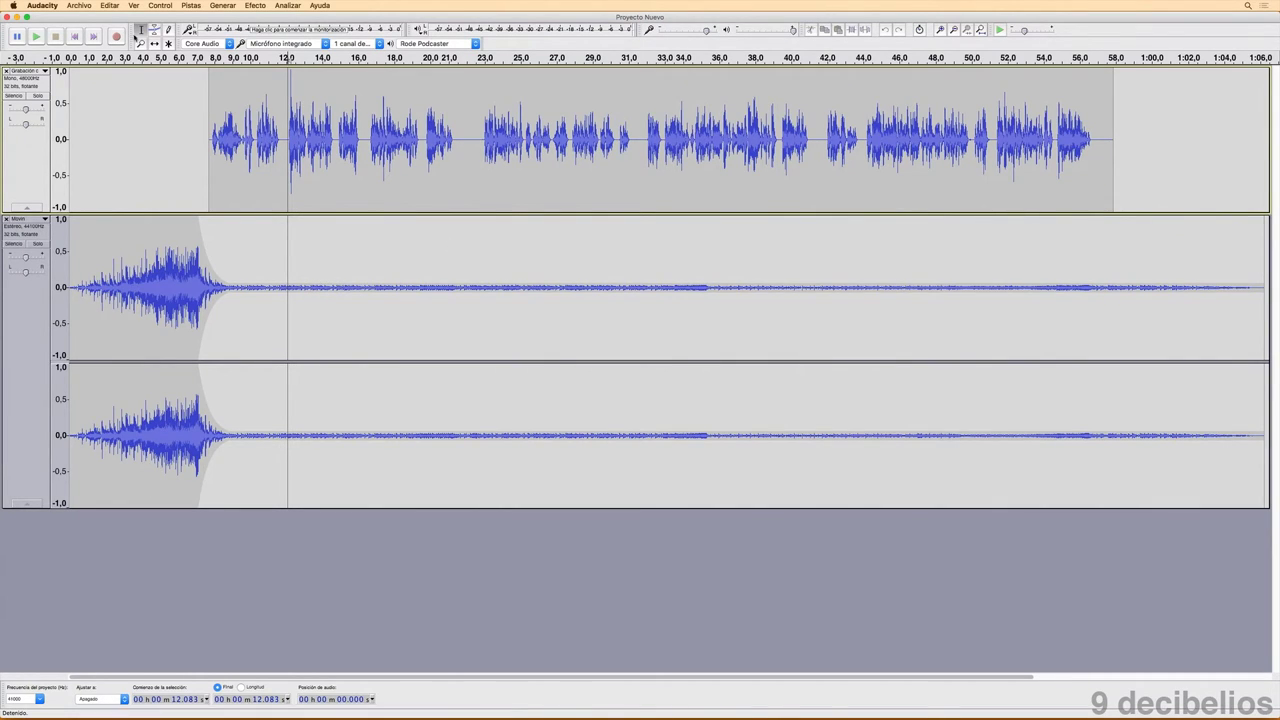
Export the project to Escritorio as WAV (Microsoft) 32-bit float PCM named "9 decibelios - Curso de Audacity 32bits", accepting the stereo mixdown and metadata
left_click(80, 6)
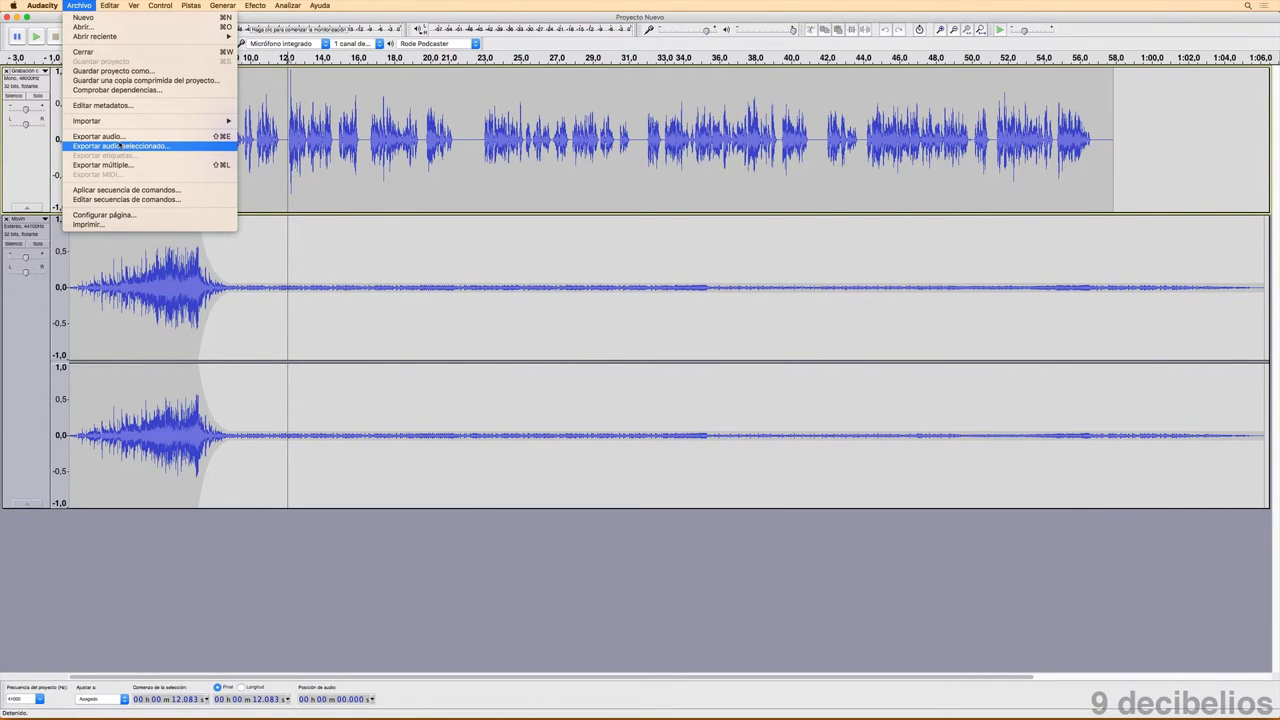
left_click(128, 137)
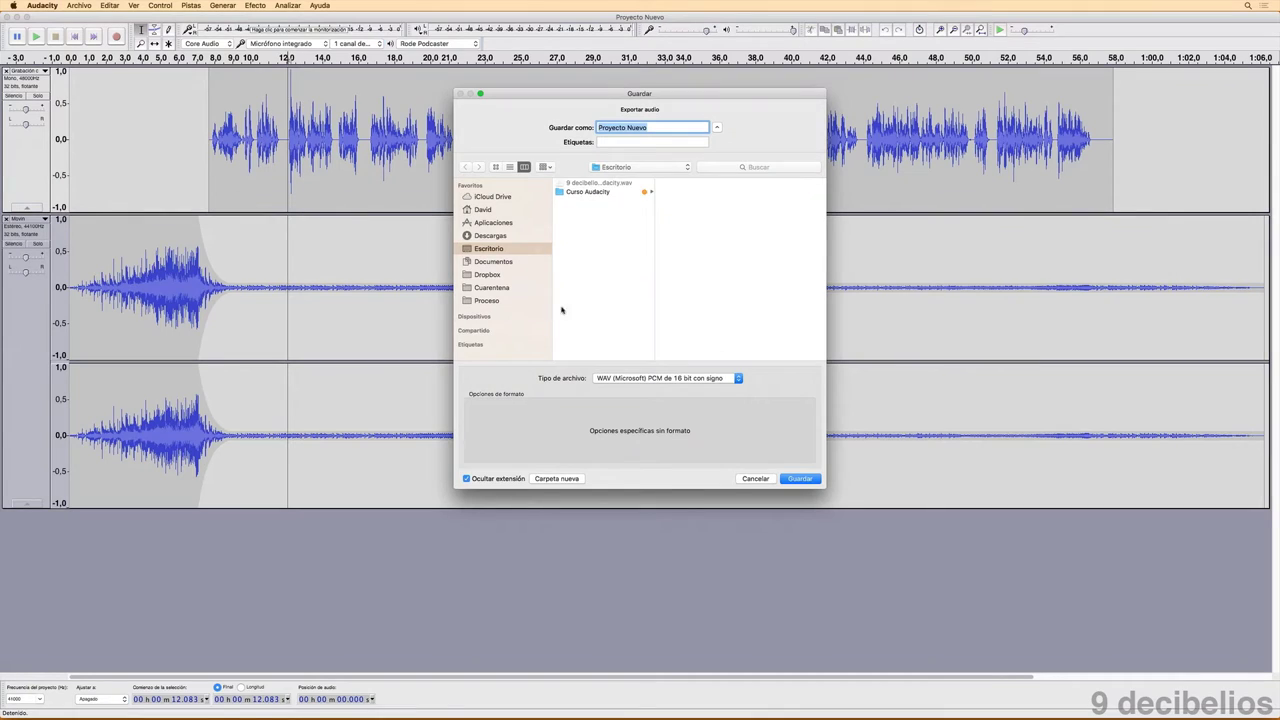
left_click(708, 379)
left_click(700, 388)
left_click(599, 184)
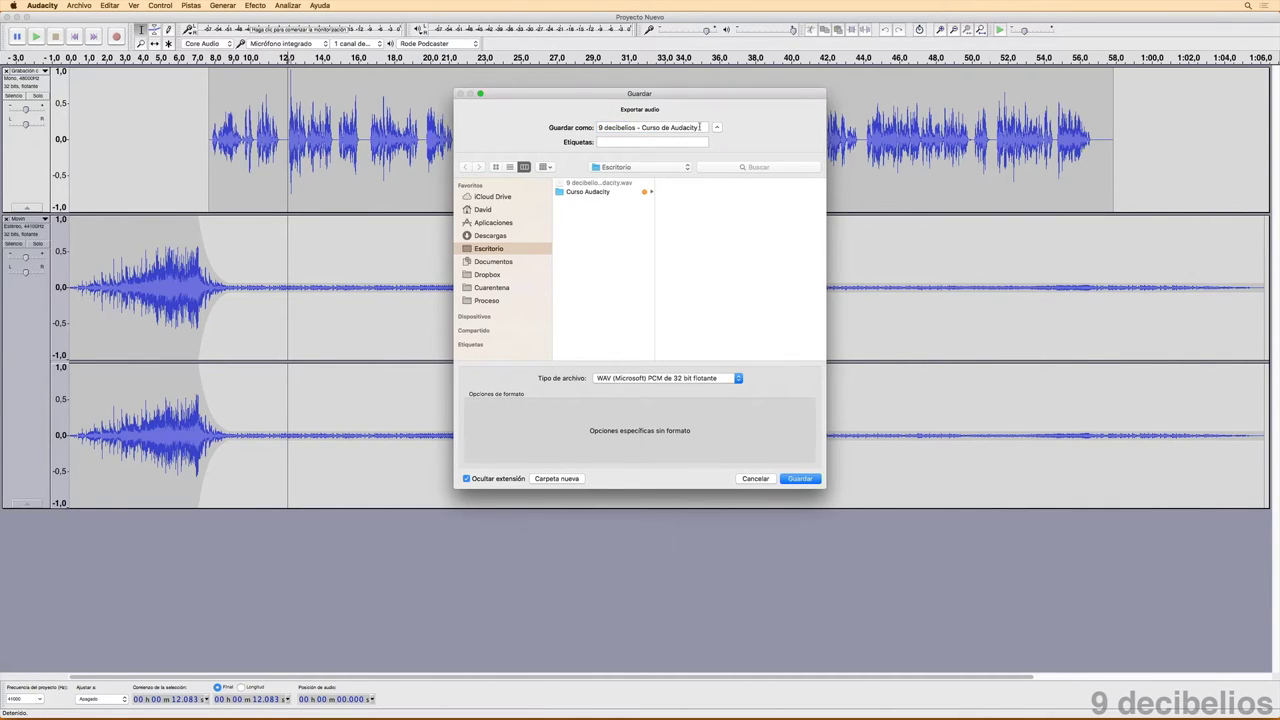
left_click(701, 127)
type("32bits")
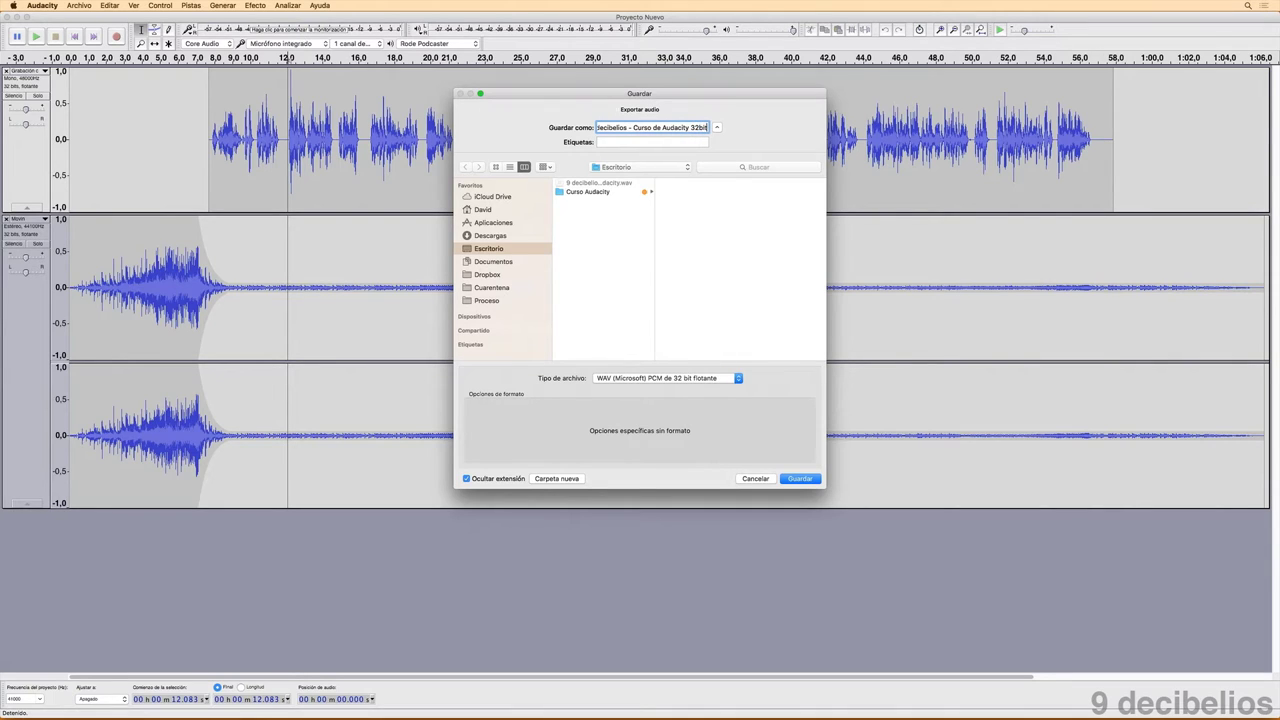
left_click(800, 480)
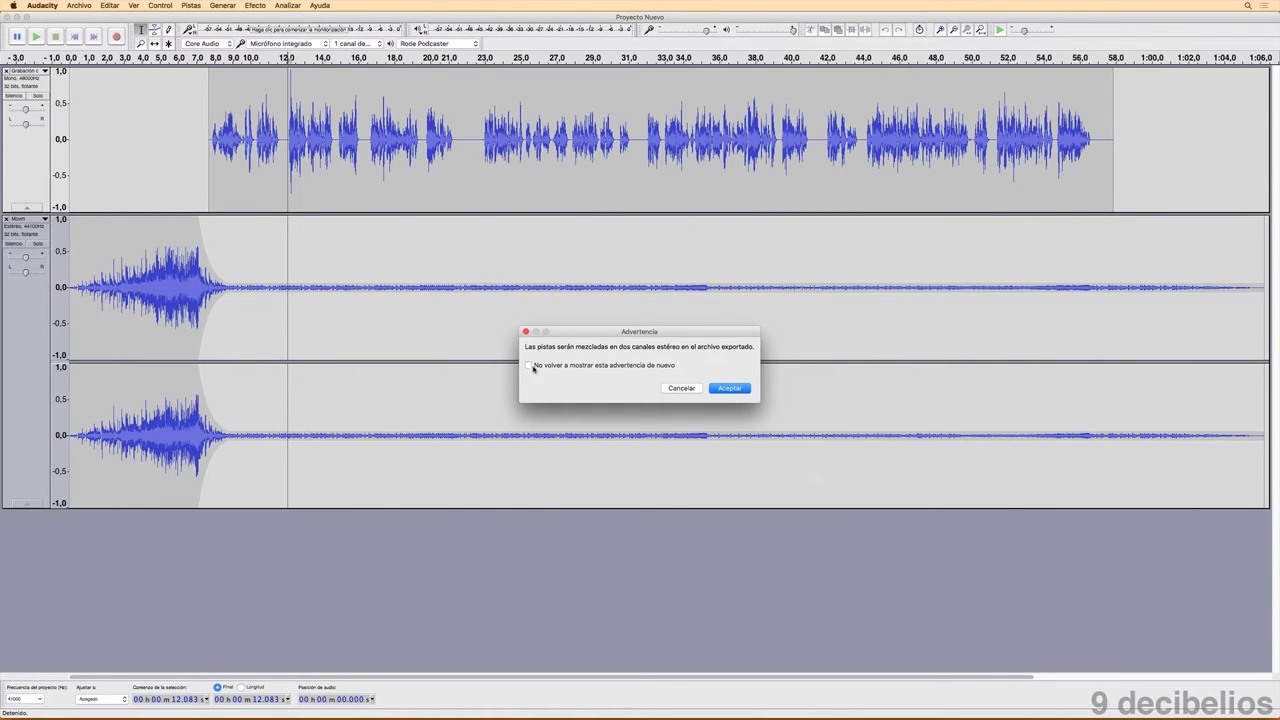
left_click(731, 388)
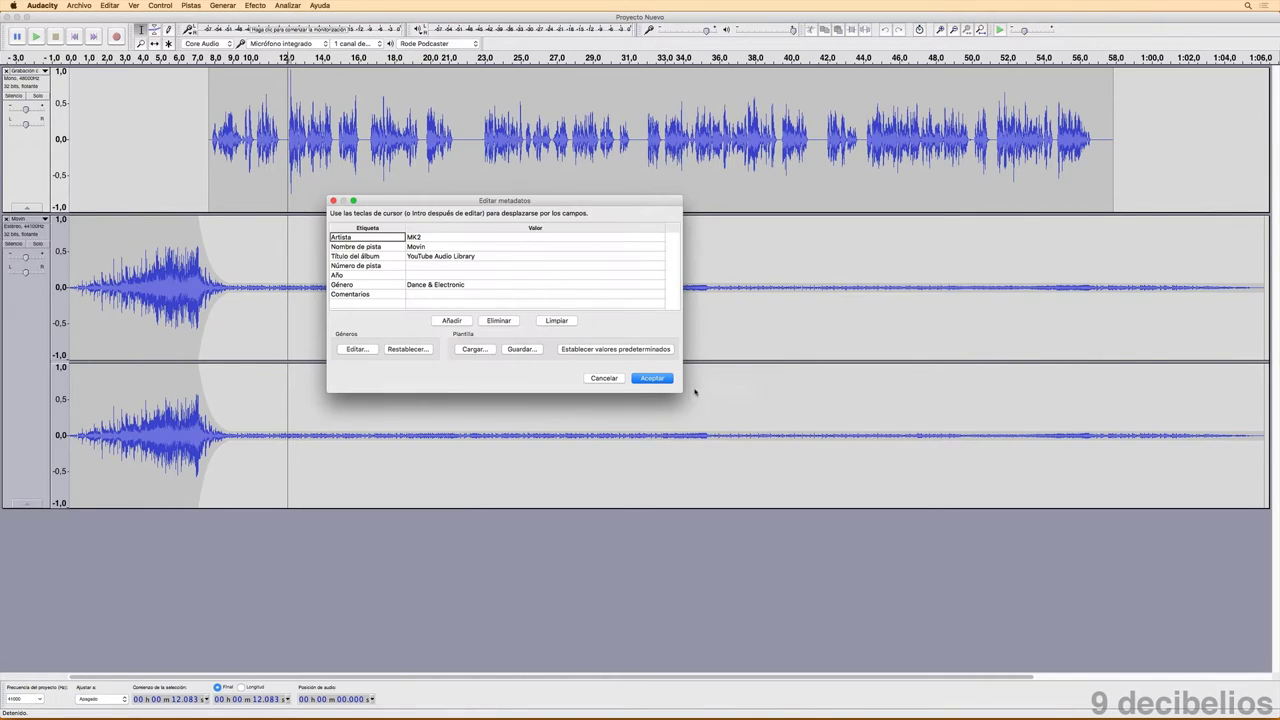
left_click(653, 379)
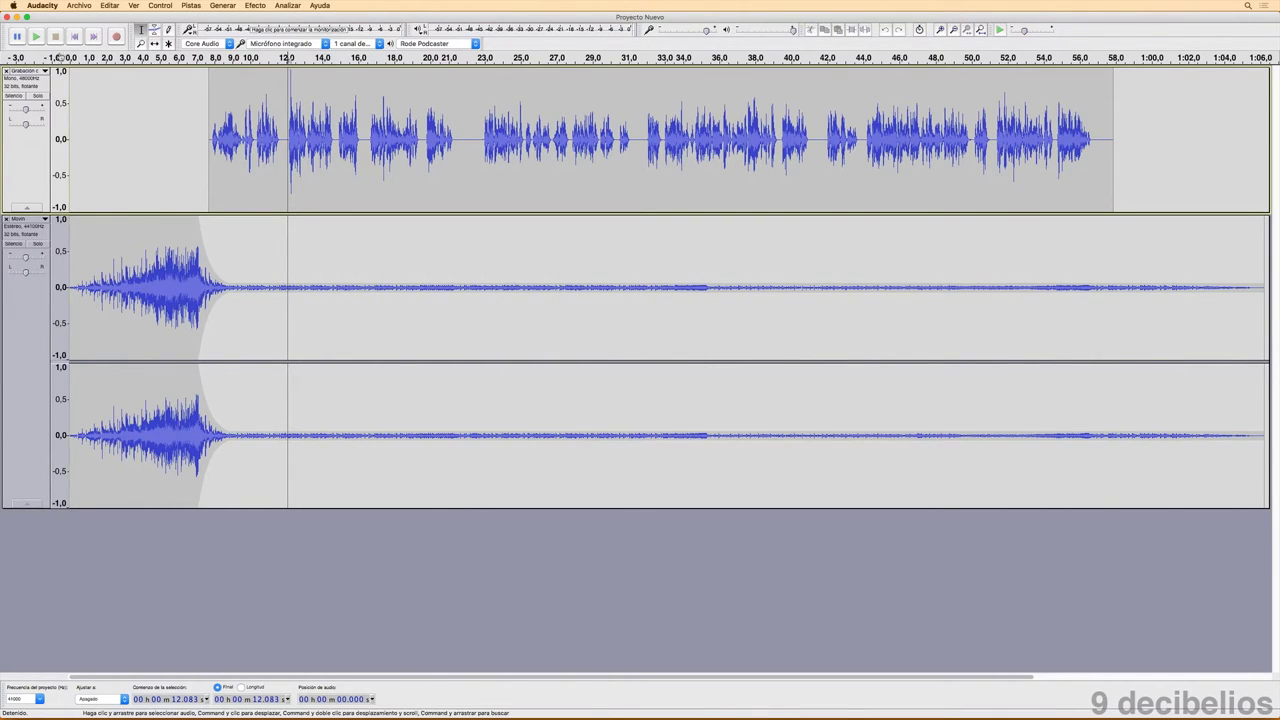
Switch to Finder and show the Escritorio folder as a detailed list in an enlarged window to compare the exported files' sizes
left_click(17, 17)
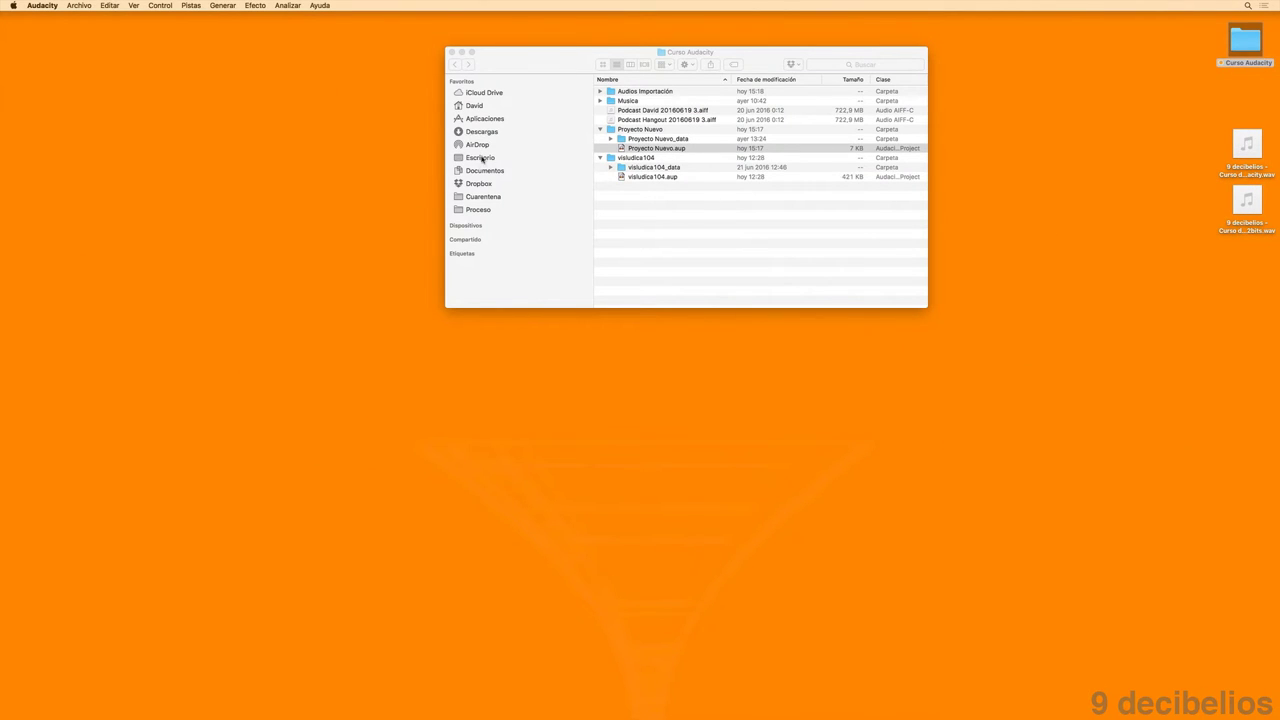
left_click(564, 131)
left_click(477, 158)
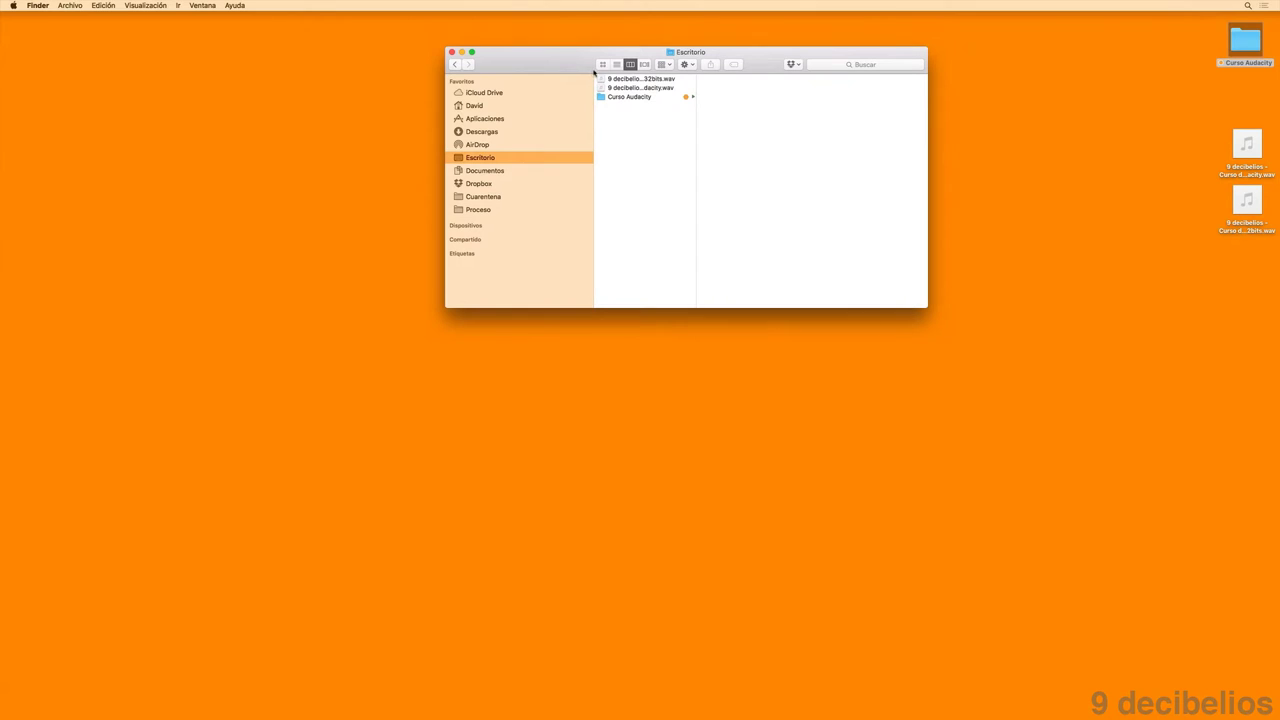
left_click(616, 64)
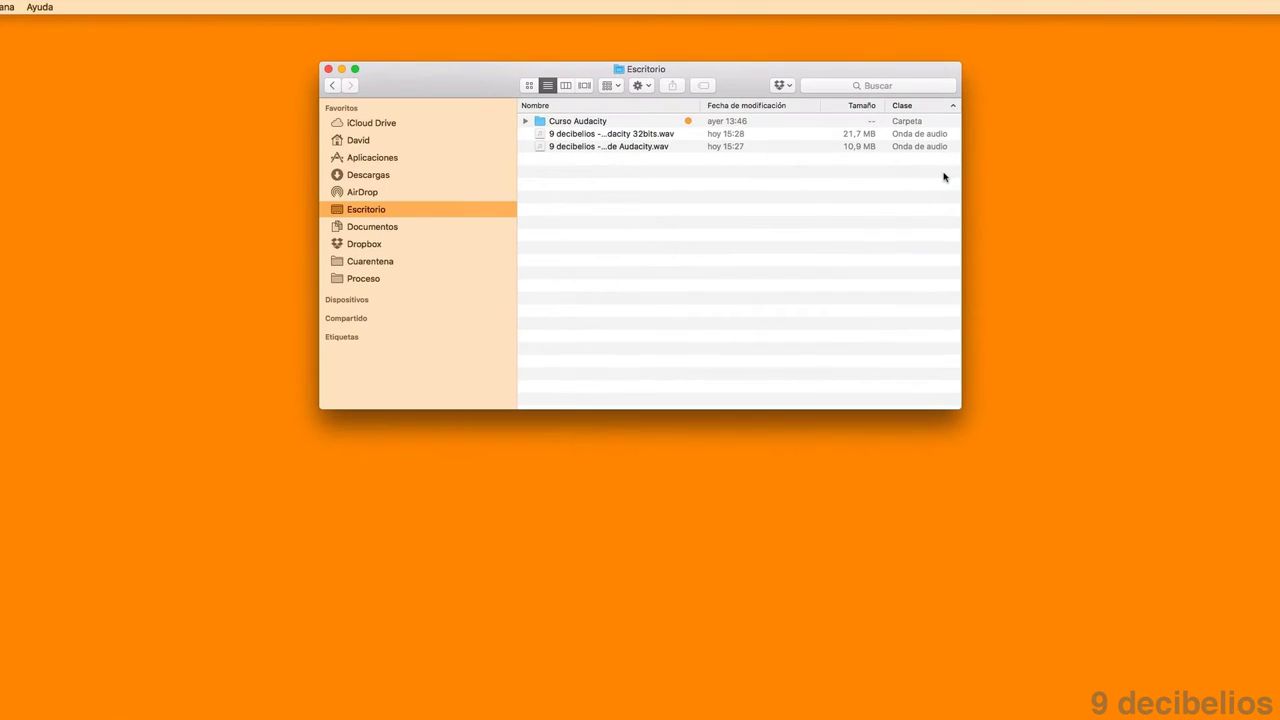
left_click_drag(963, 410, 1082, 719)
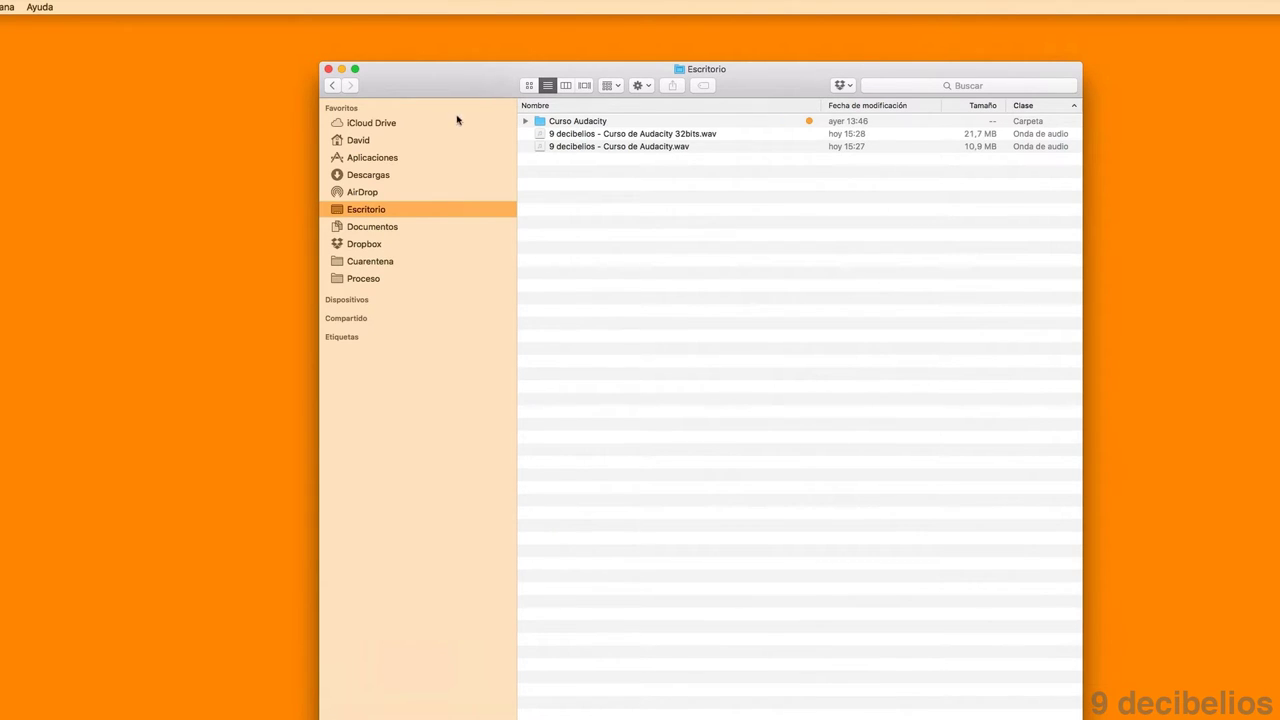
left_click_drag(446, 97, 418, 91)
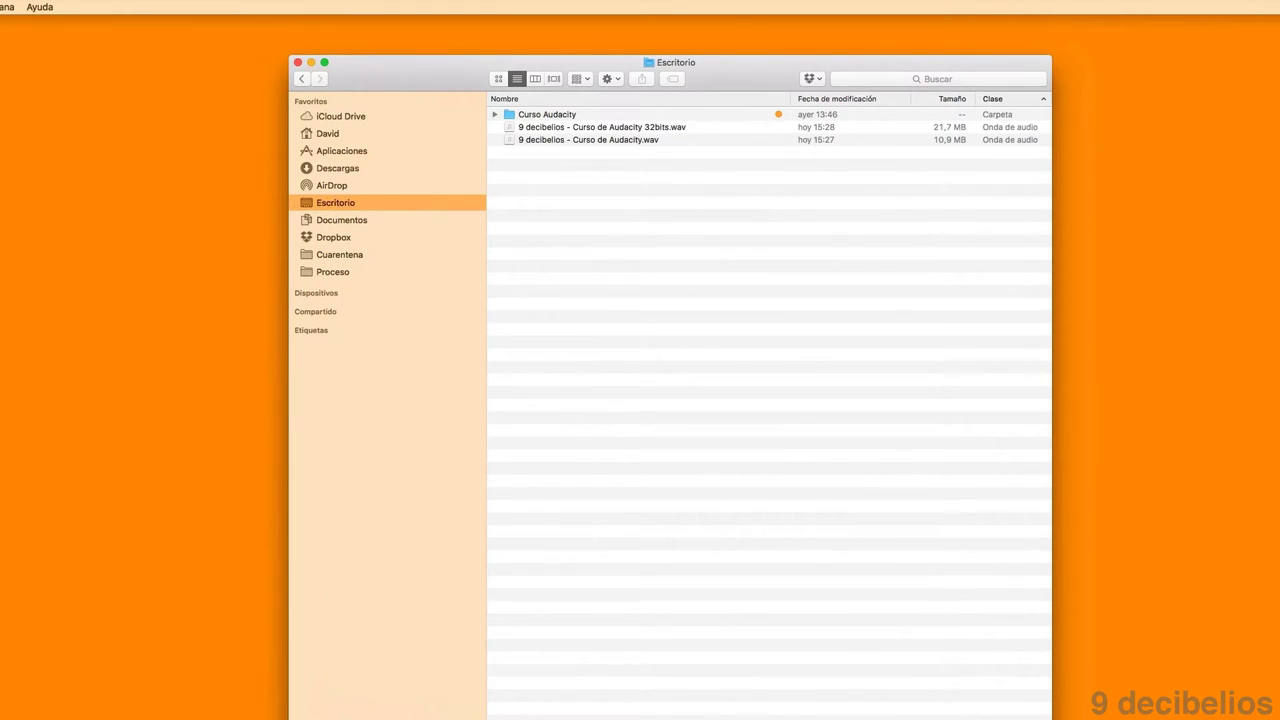
Open "9 decibelios - Curso de Audacity.wav" in Audacity, making a copy of the file before editing
left_click(601, 141)
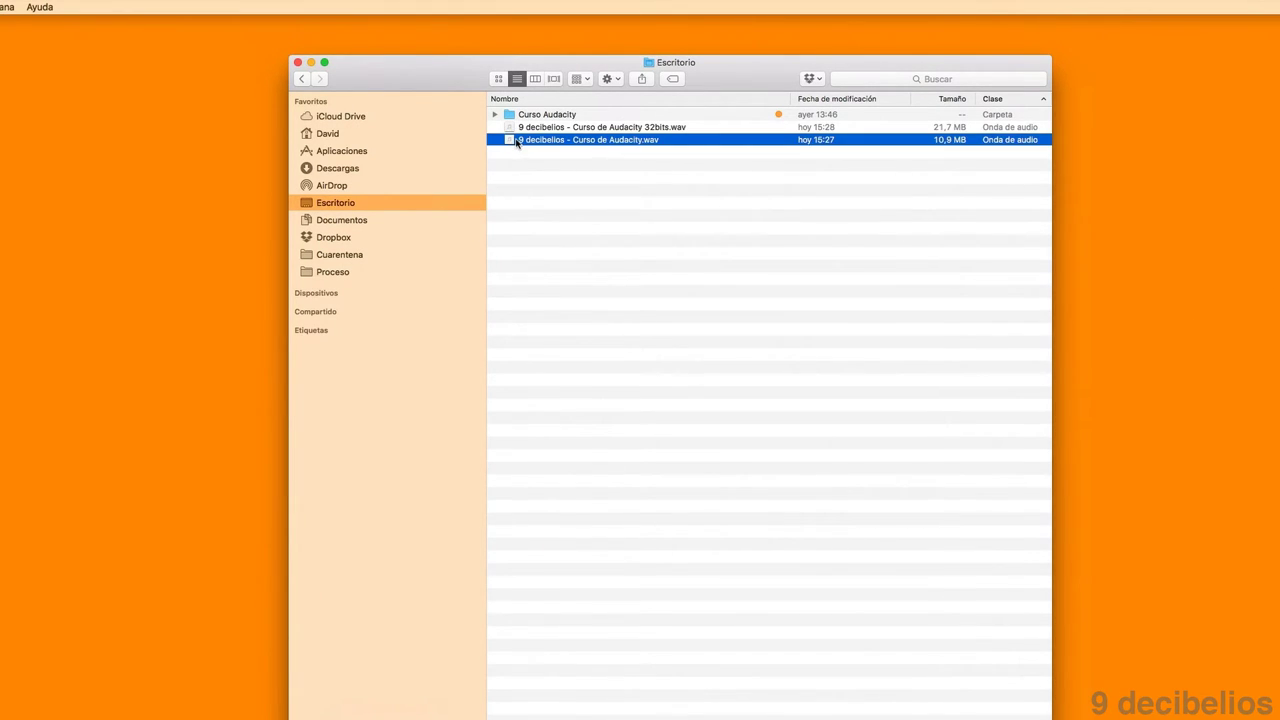
left_click_drag(517, 143, 500, 283)
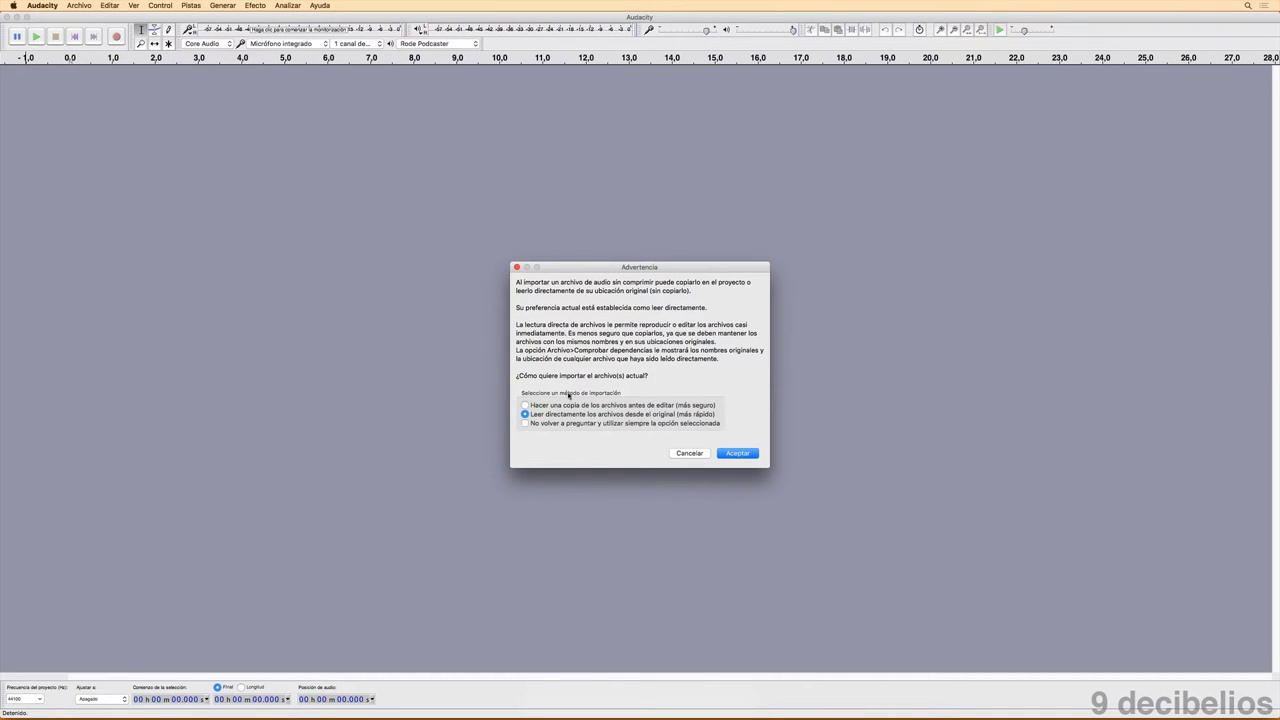
left_click(565, 406)
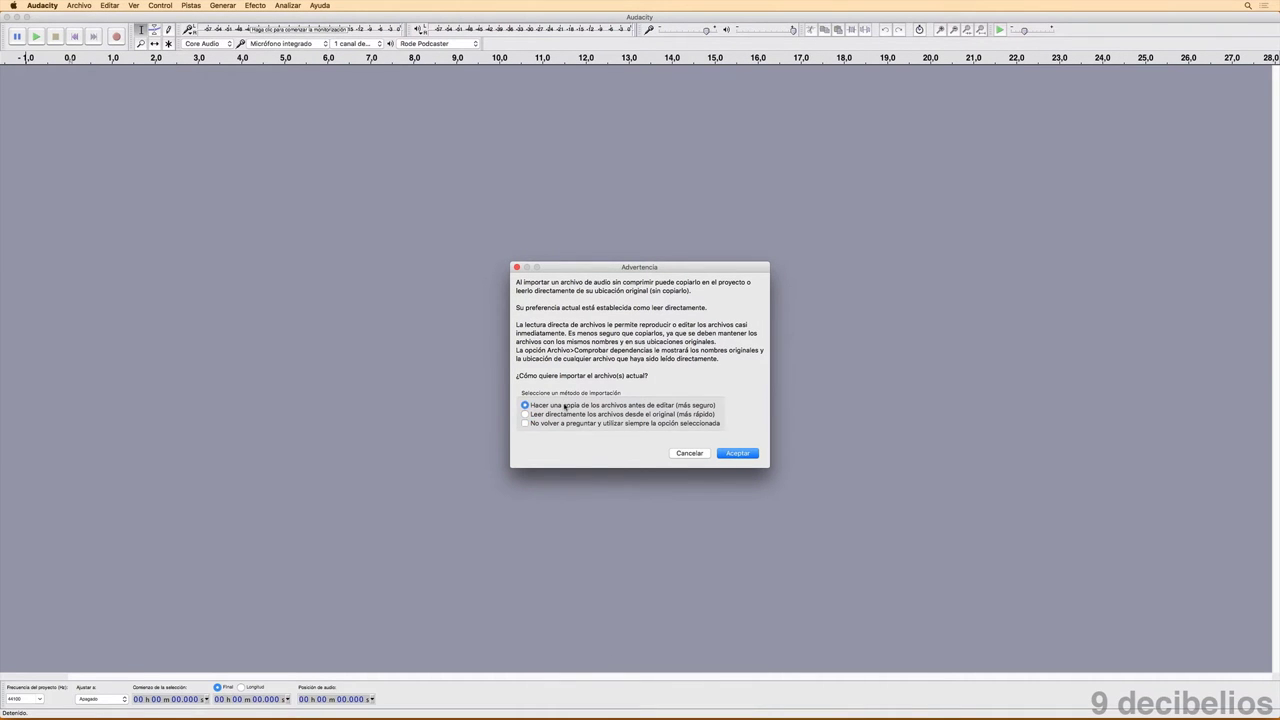
left_click(738, 453)
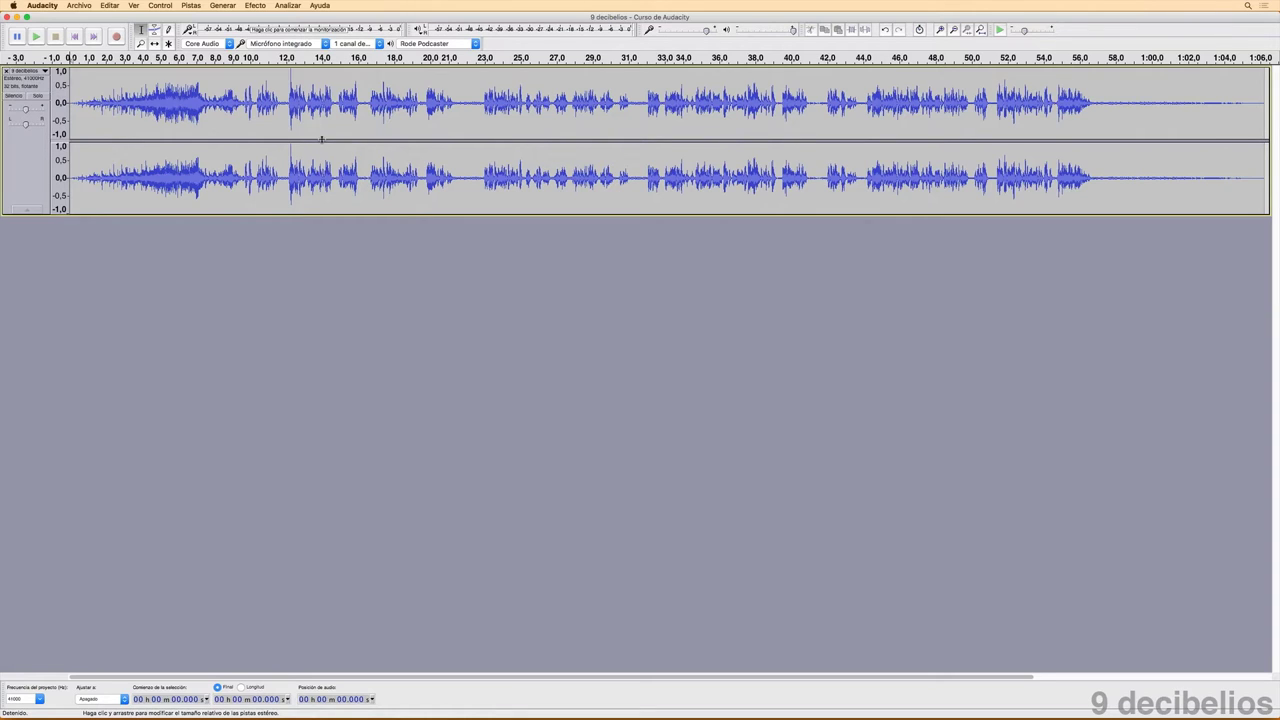
Play the imported stereo mix from the beginning, stop it, and close its window without saving changes
key("space")
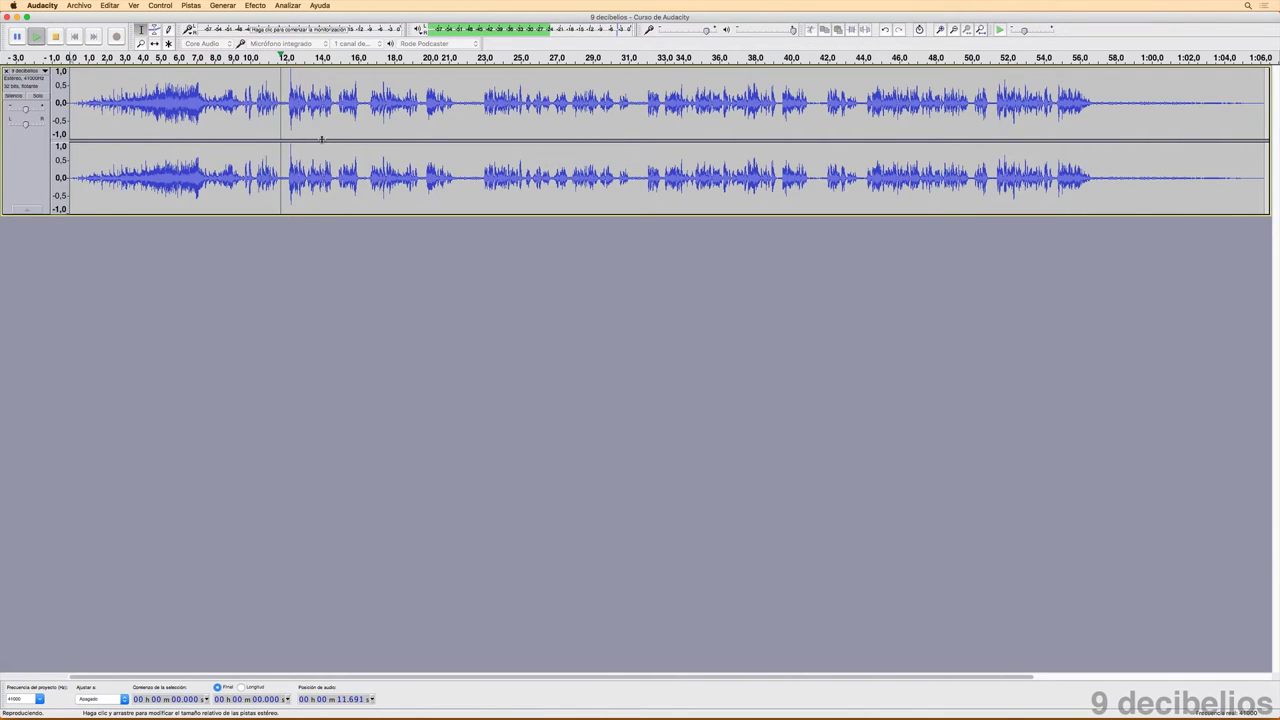
key("space")
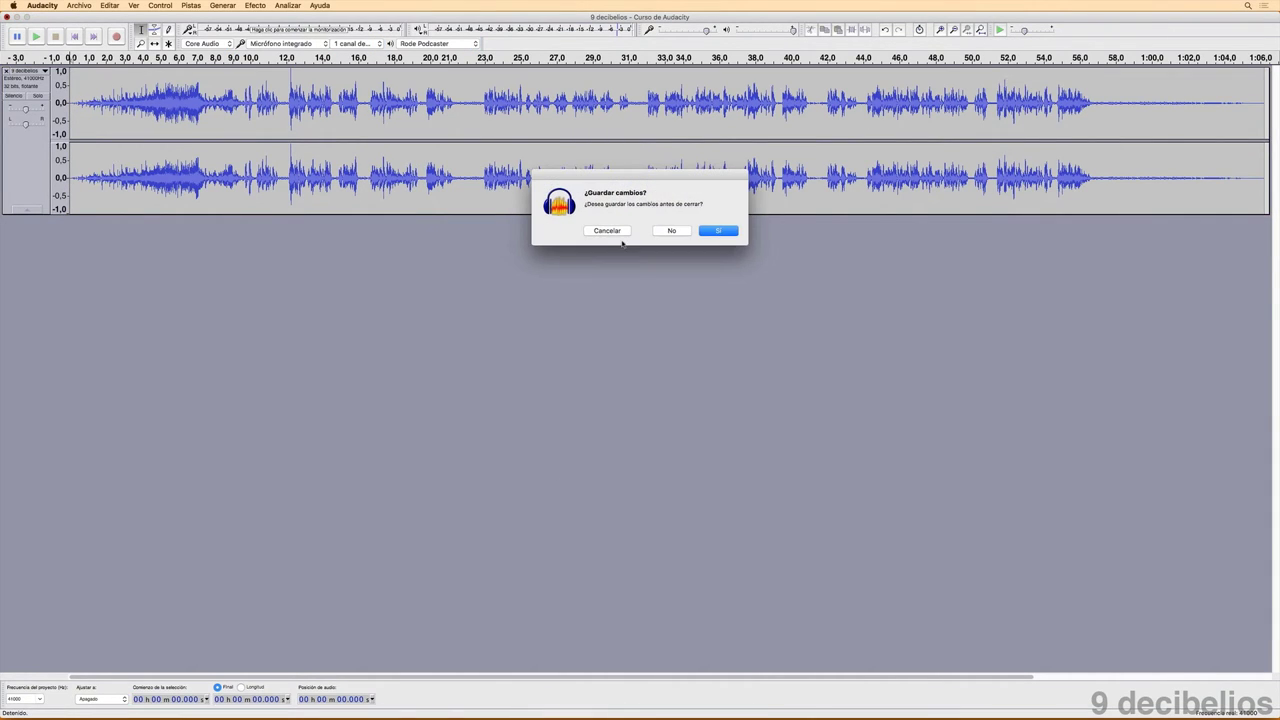
left_click(663, 235)
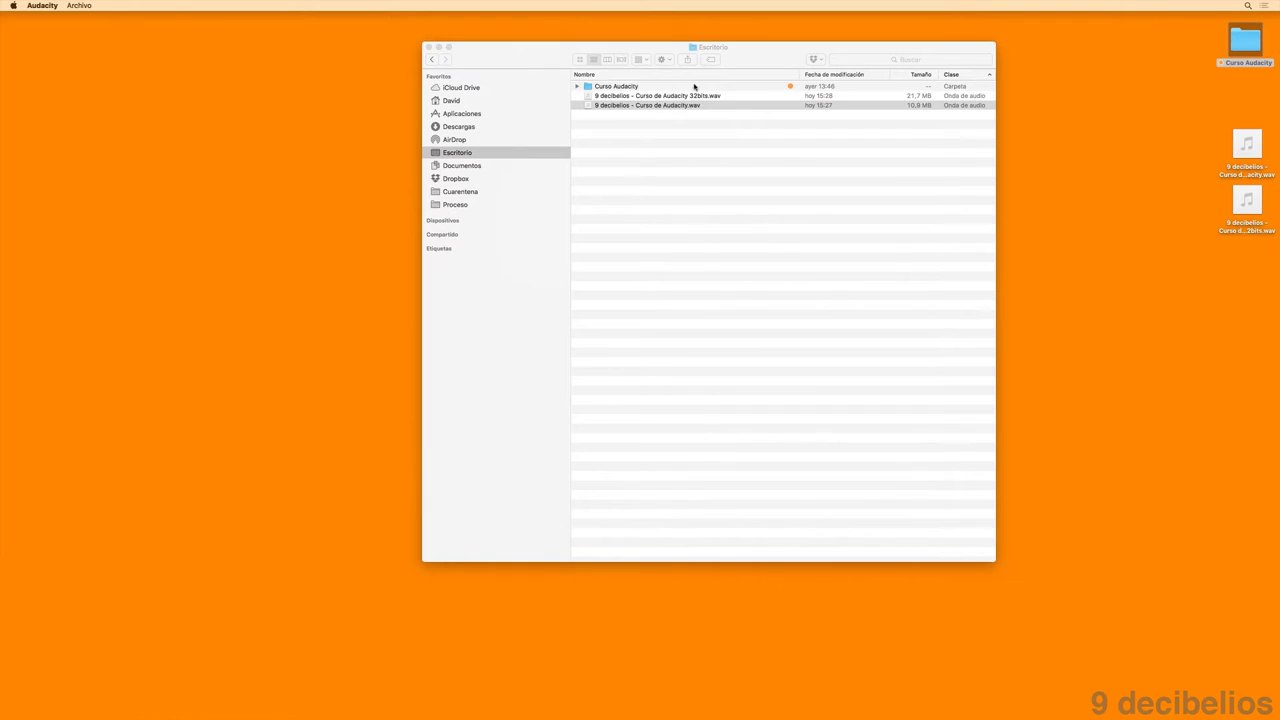
Try to open Proyecto Nuevo.aup from the Curso Audacity folder
double_click(617, 87)
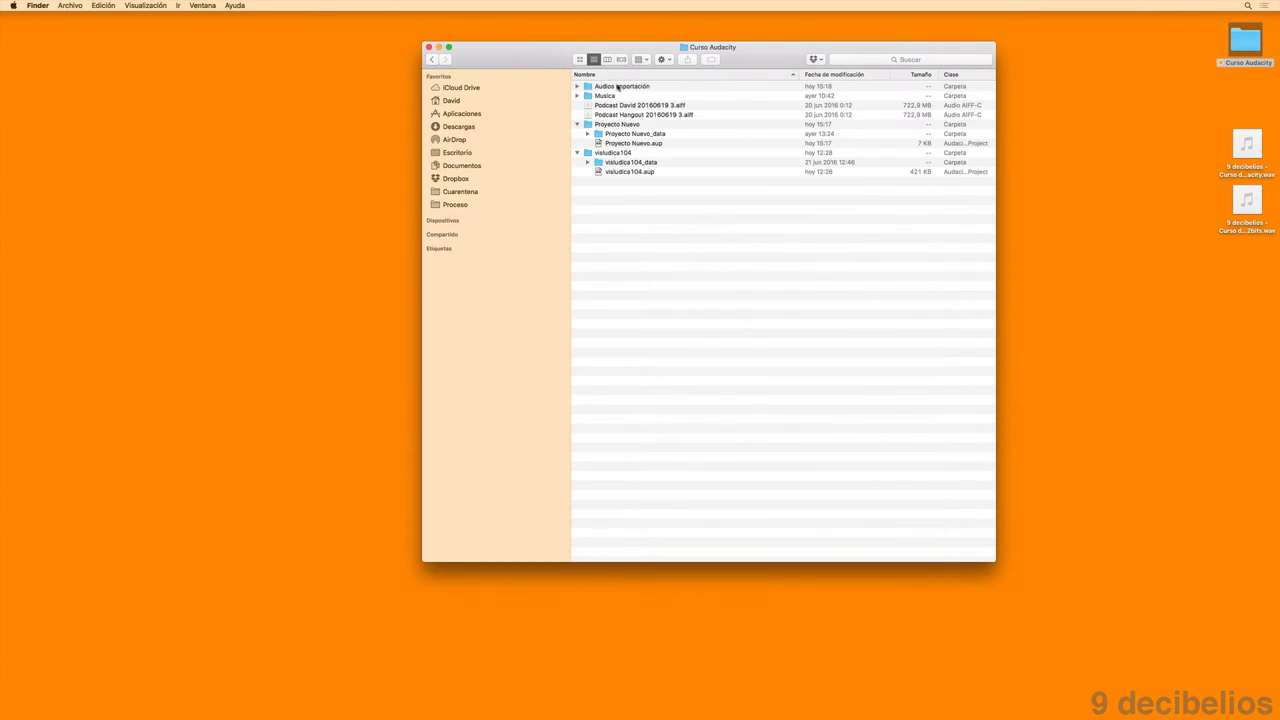
double_click(632, 145)
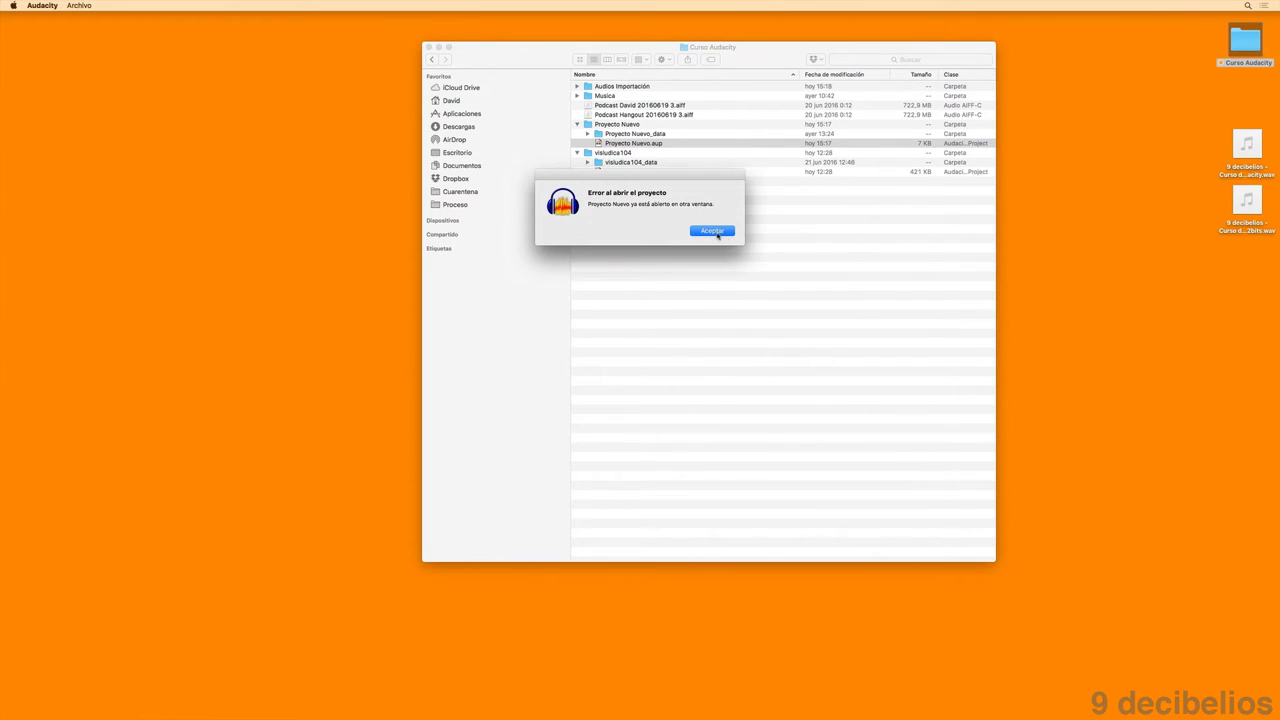
left_click(712, 231)
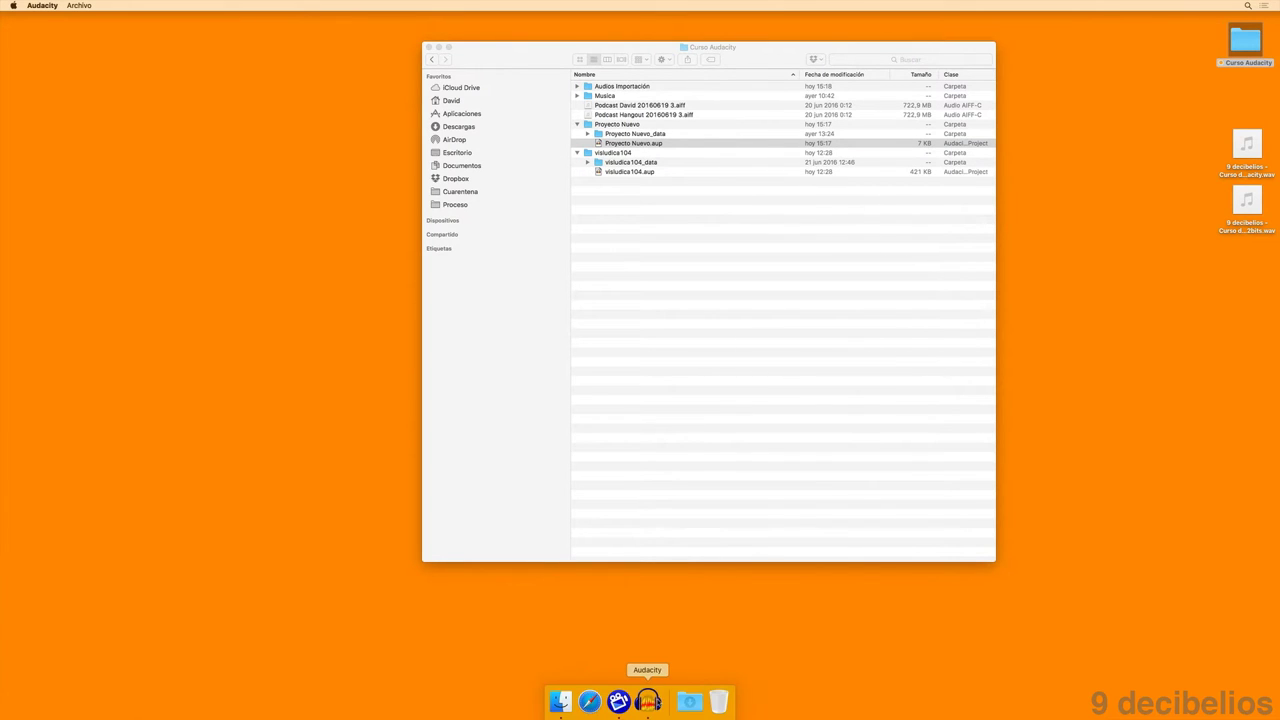
Switch back to the Proyecto Nuevo window in Audacity and set the Import / Export preferences to use a custom mix when exporting tracks
left_click(648, 702)
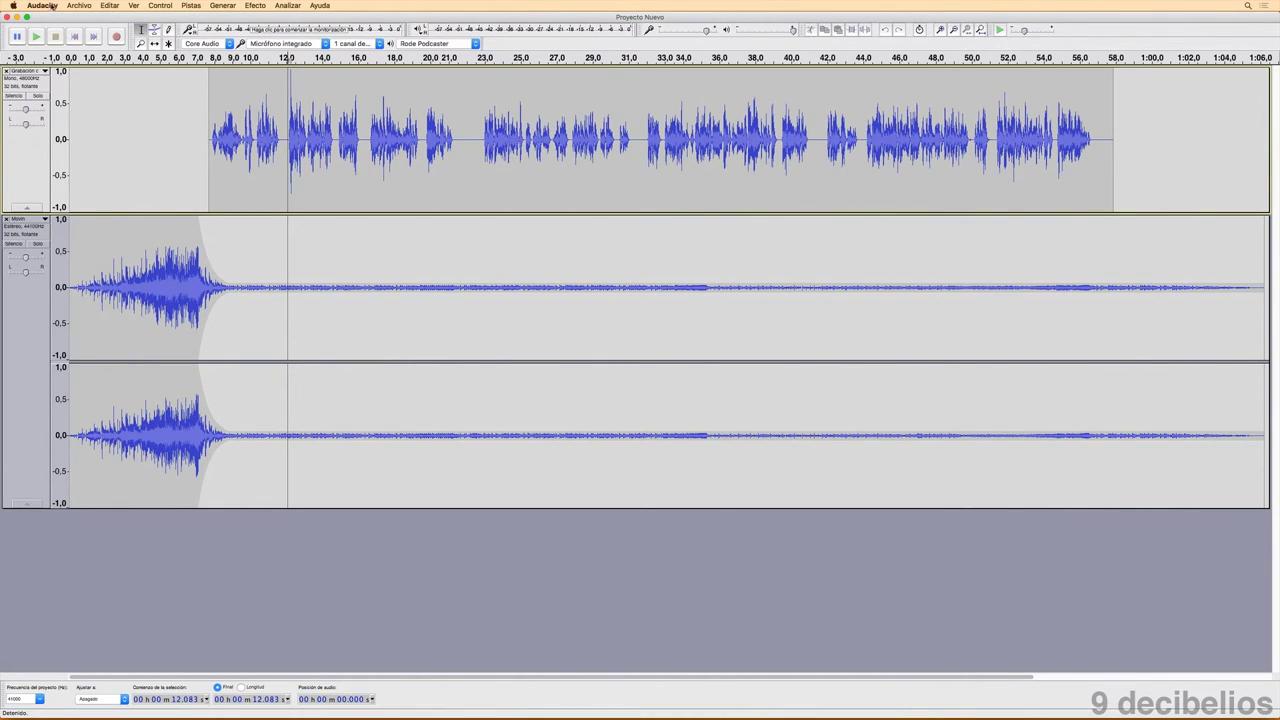
left_click(50, 6)
left_click(45, 37)
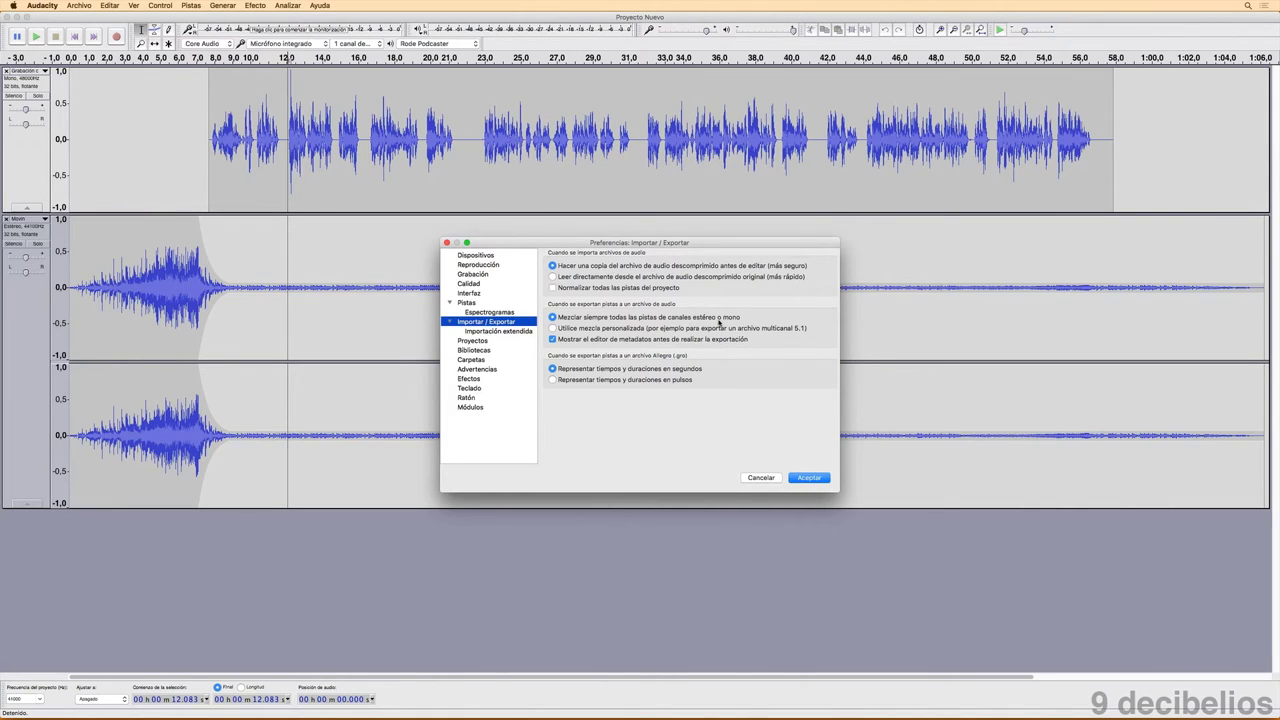
left_click(552, 329)
left_click(809, 477)
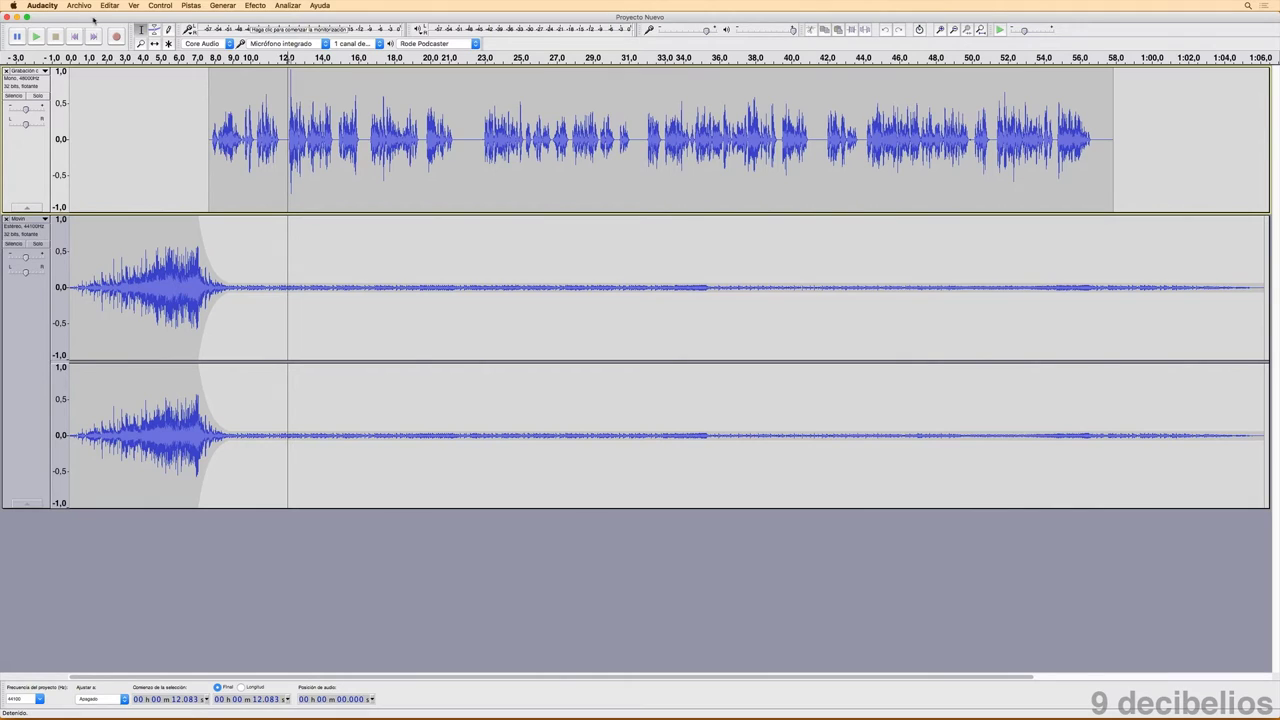
Export the project's audio to the desktop as "9 decibelios mono" in WAV (Microsoft) 16-bit signed PCM format
left_click(79, 5)
left_click(123, 137)
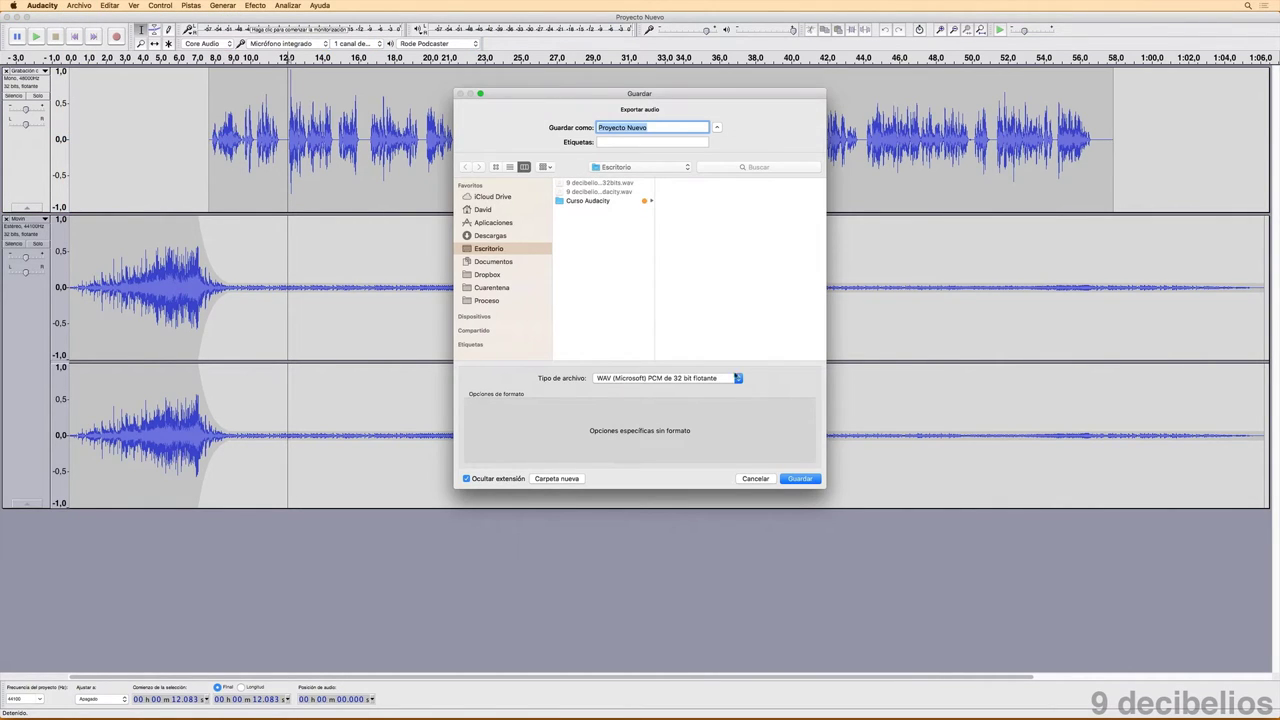
left_click(719, 378)
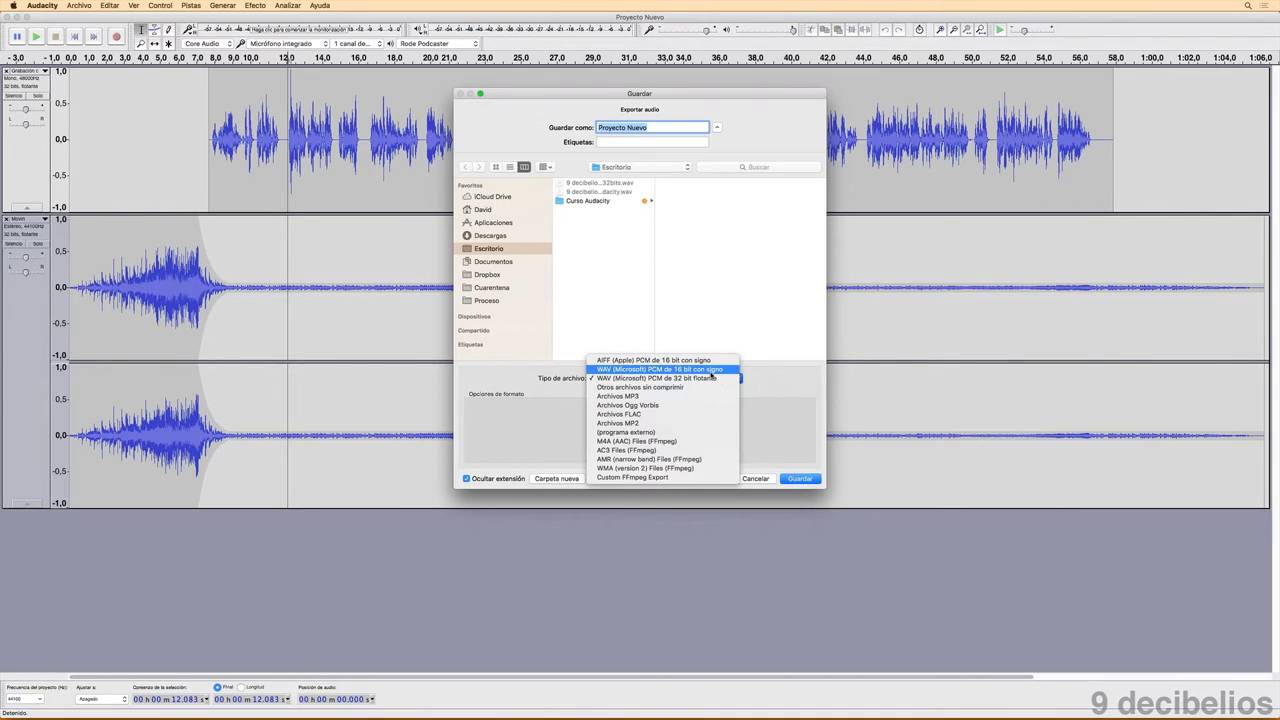
left_click(711, 370)
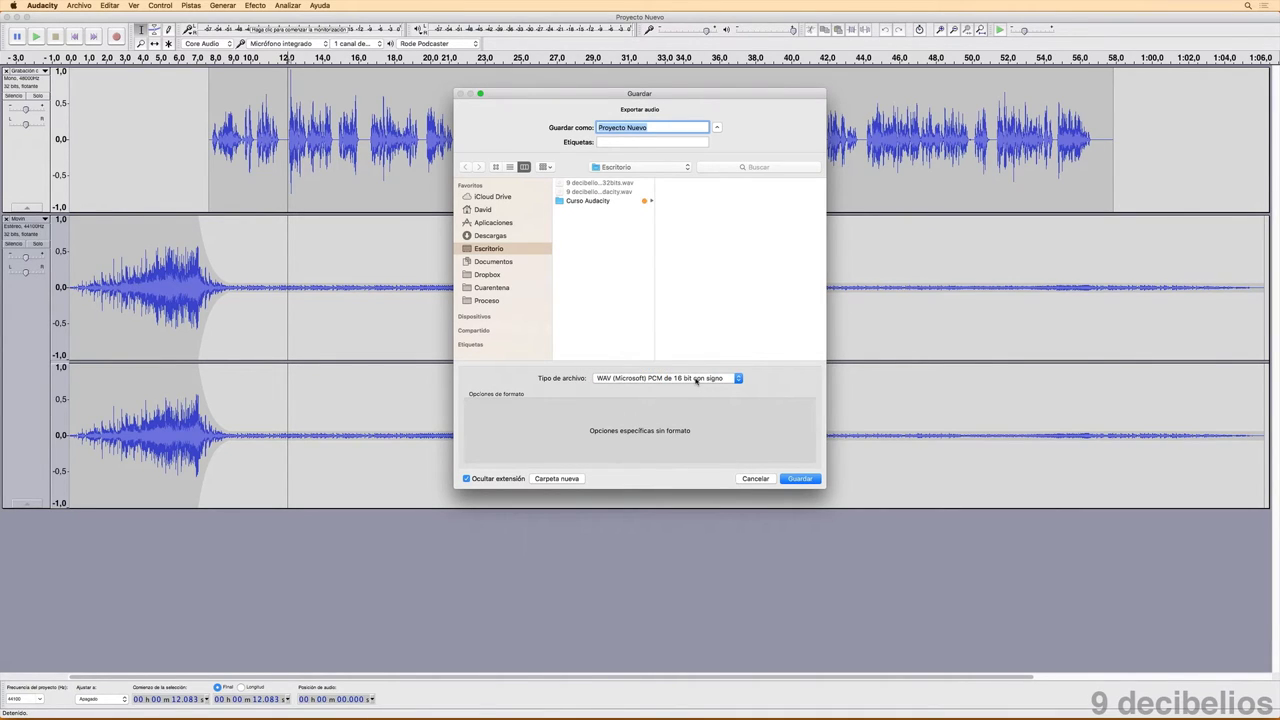
left_click(697, 381)
left_click(697, 380)
type("9 decibelios mono")
left_click(800, 478)
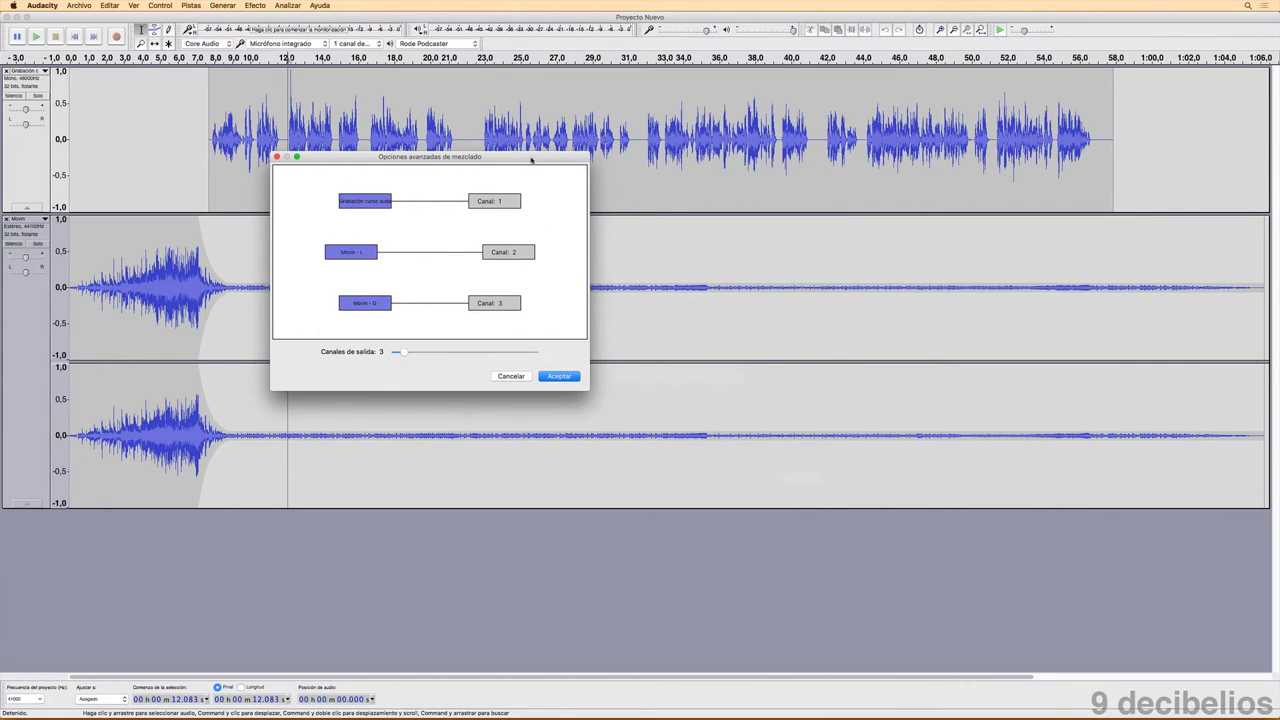
Set the advanced mixing output to 1 channel and route both Movin music channels to channel 1
left_click_drag(531, 164, 602, 168)
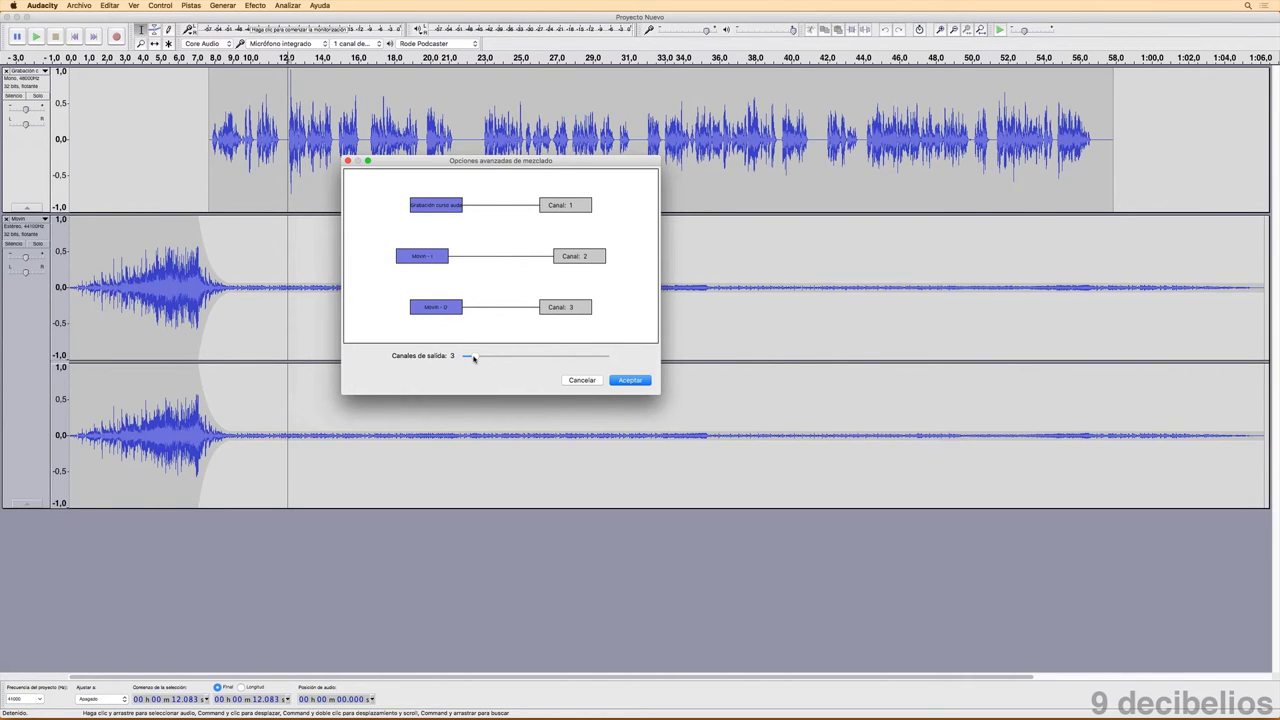
left_click_drag(474, 358, 457, 359)
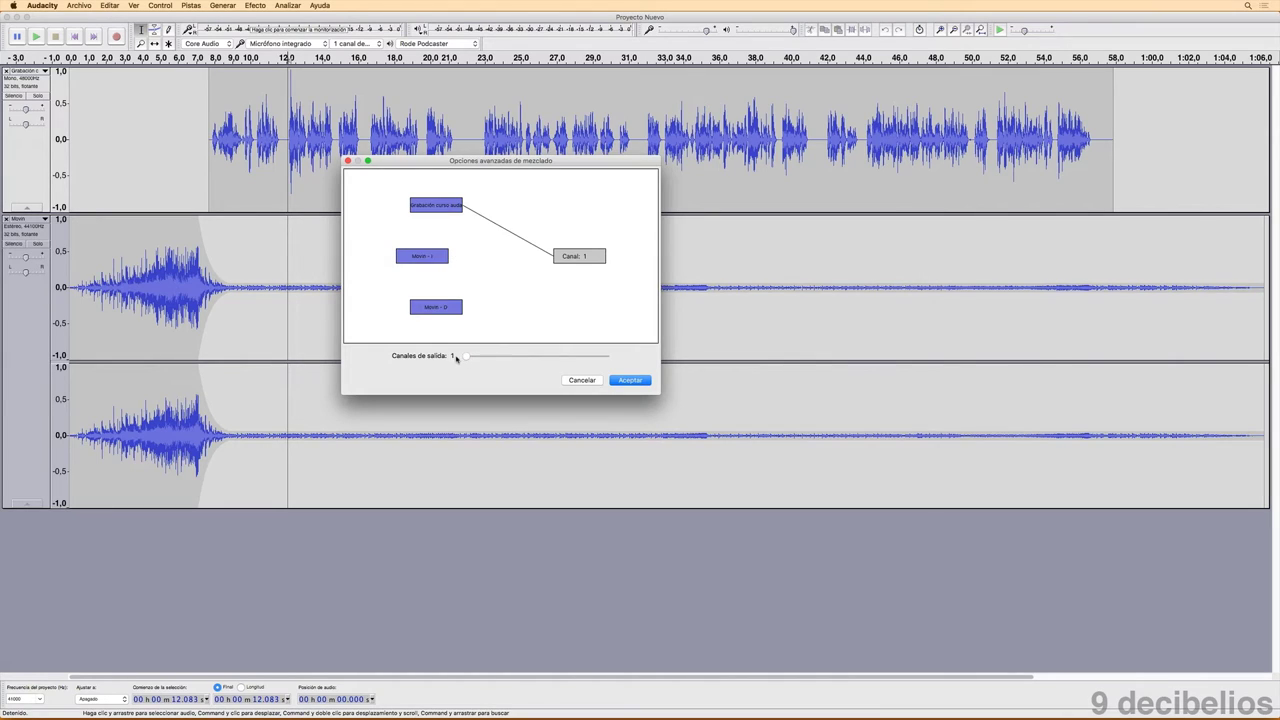
left_click(438, 256)
left_click(580, 257)
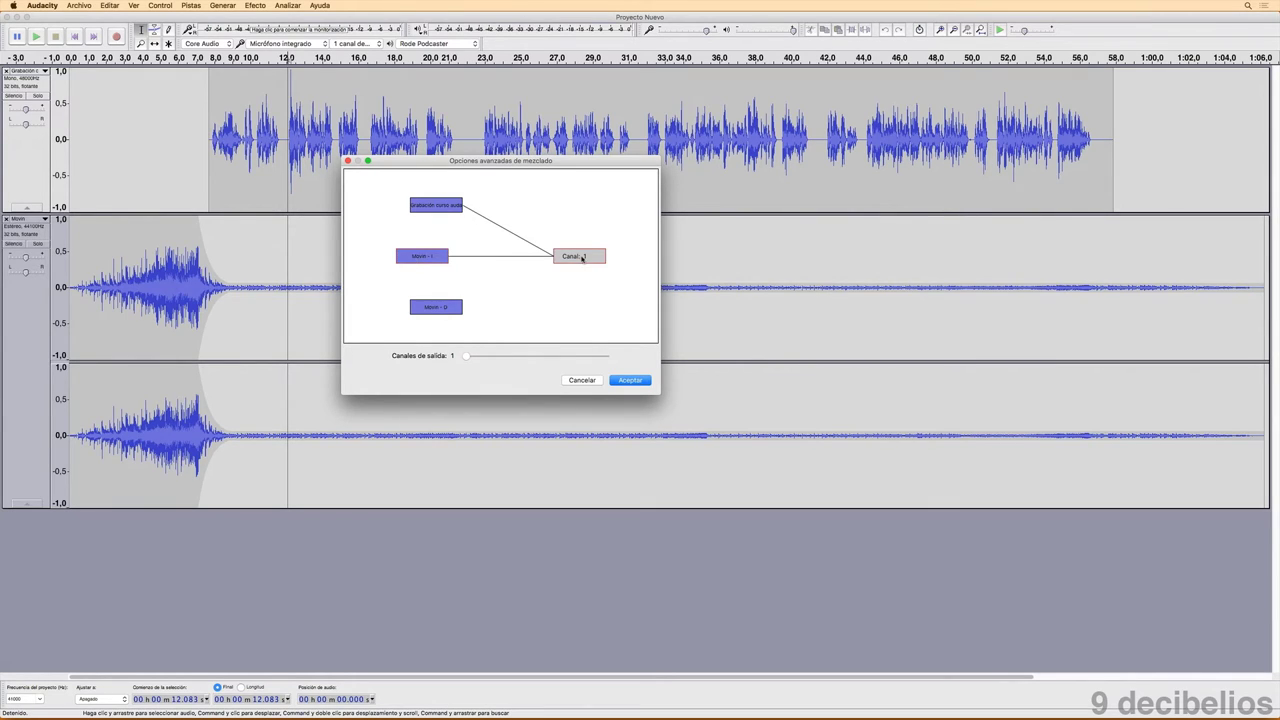
left_click(436, 308)
Try two output channels, return to 1, and accept the mixing options and the metadata to finish the export
left_click_drag(466, 356, 472, 356)
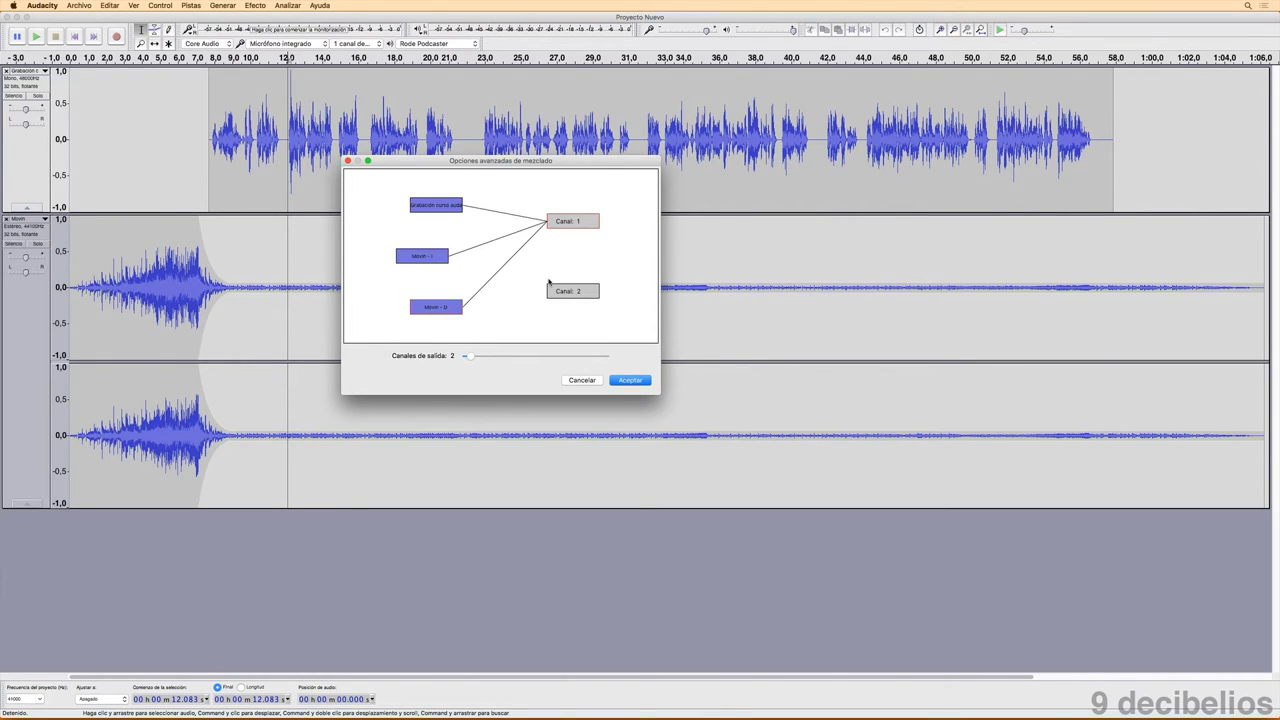
left_click_drag(472, 358, 462, 360)
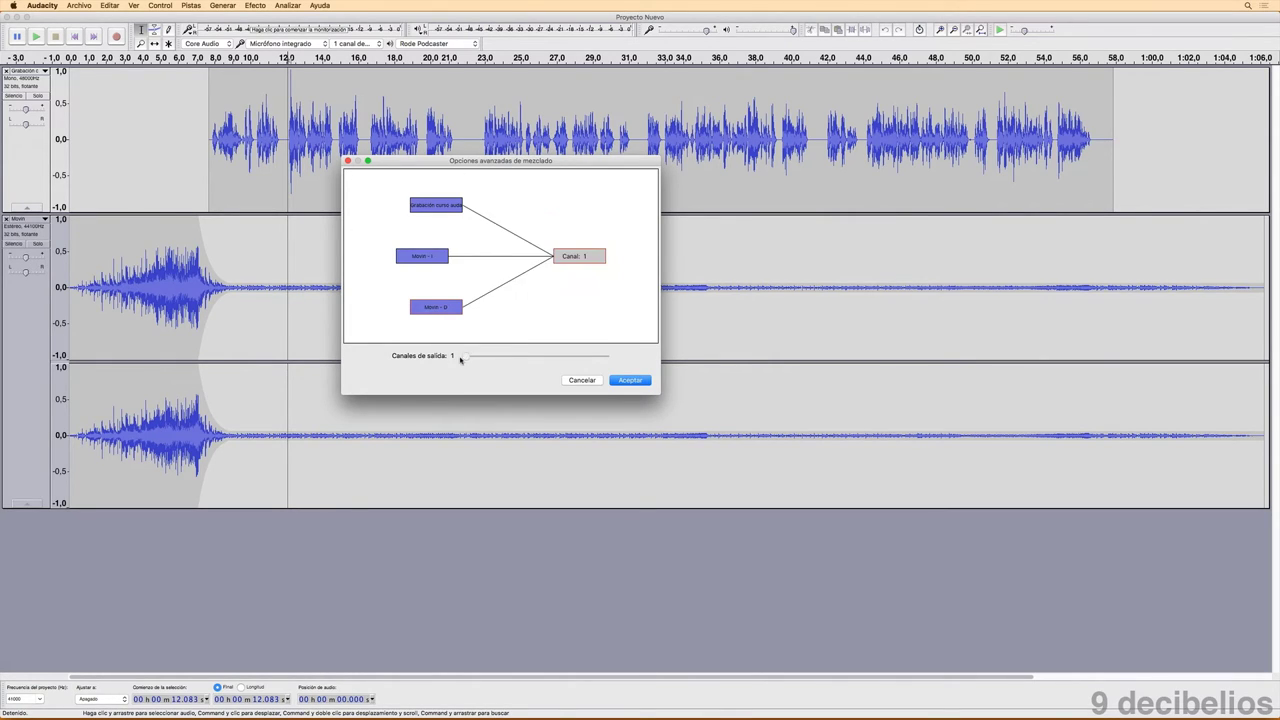
left_click(634, 380)
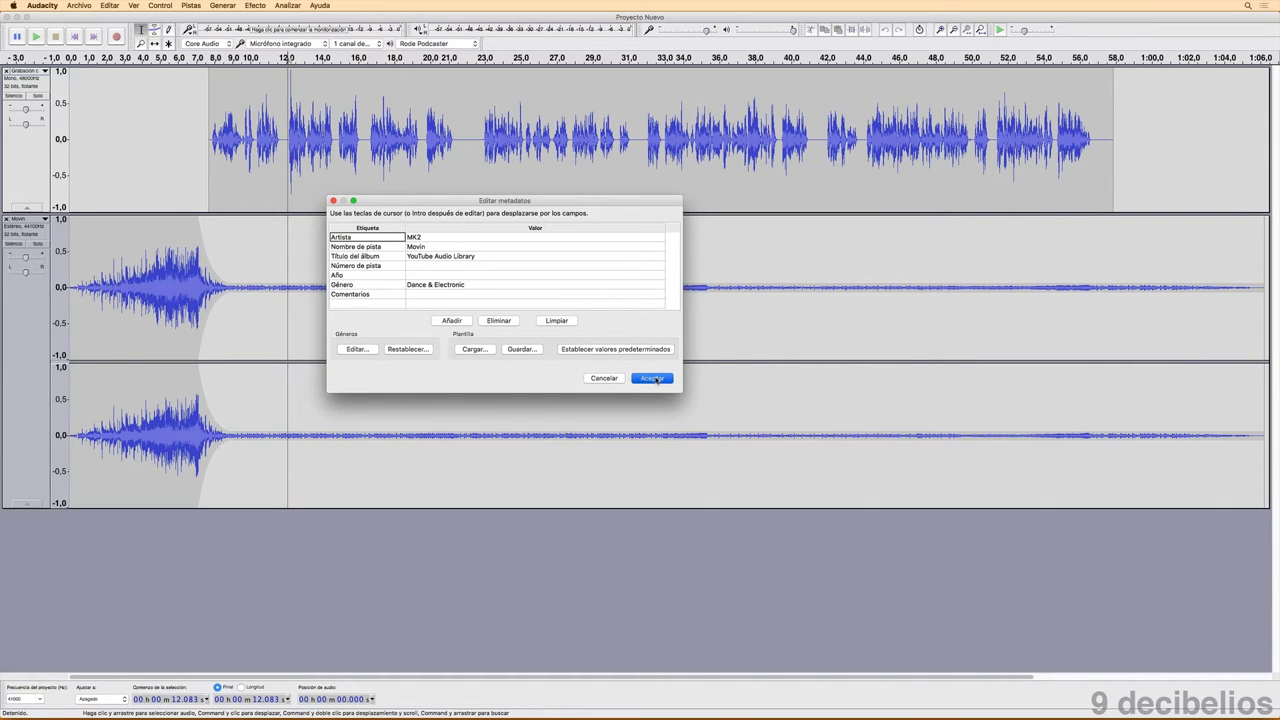
left_click(654, 379)
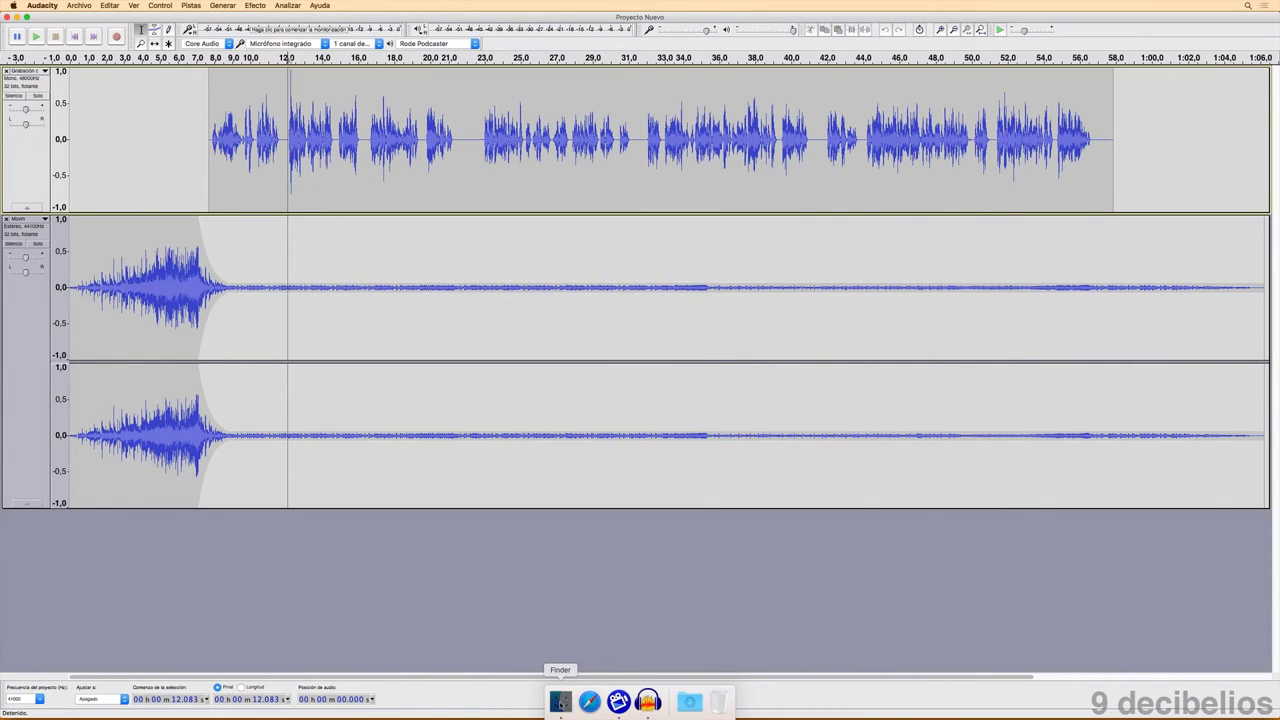
Switch to Finder and open the exported mono WAV from the Escritorio folder in Audacity, copying the file before editing
left_click(561, 699)
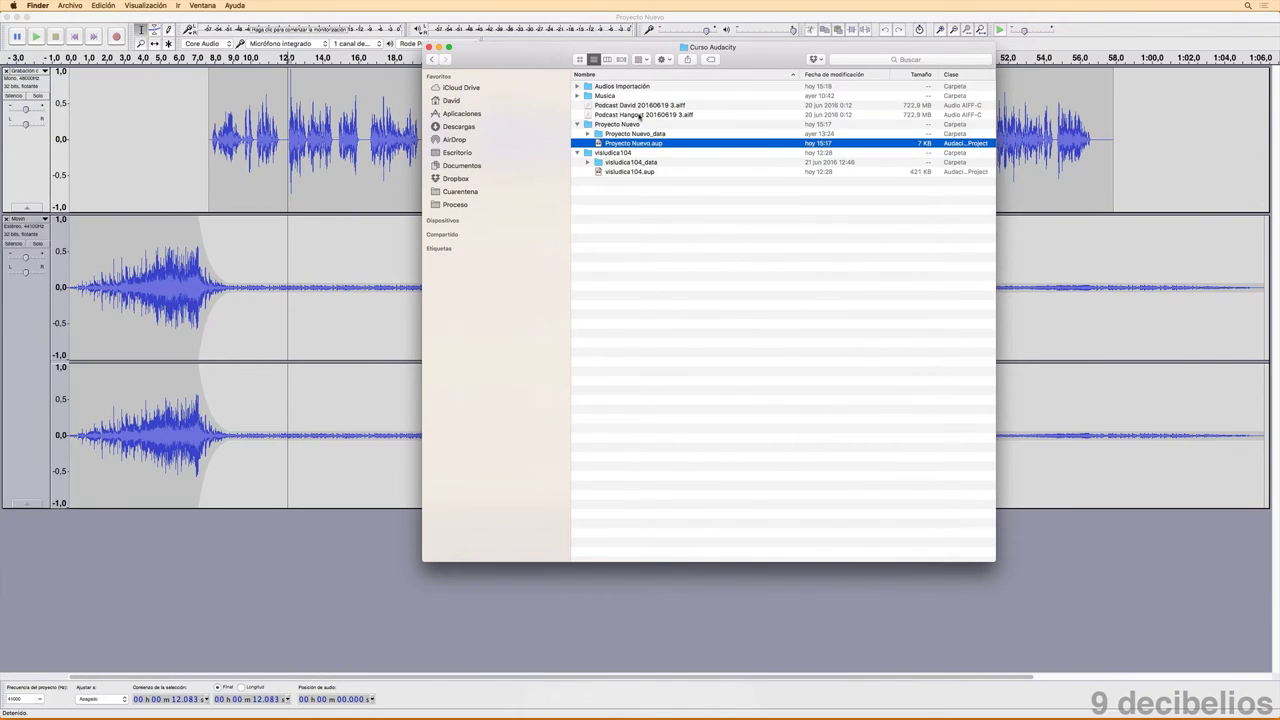
left_click(466, 152)
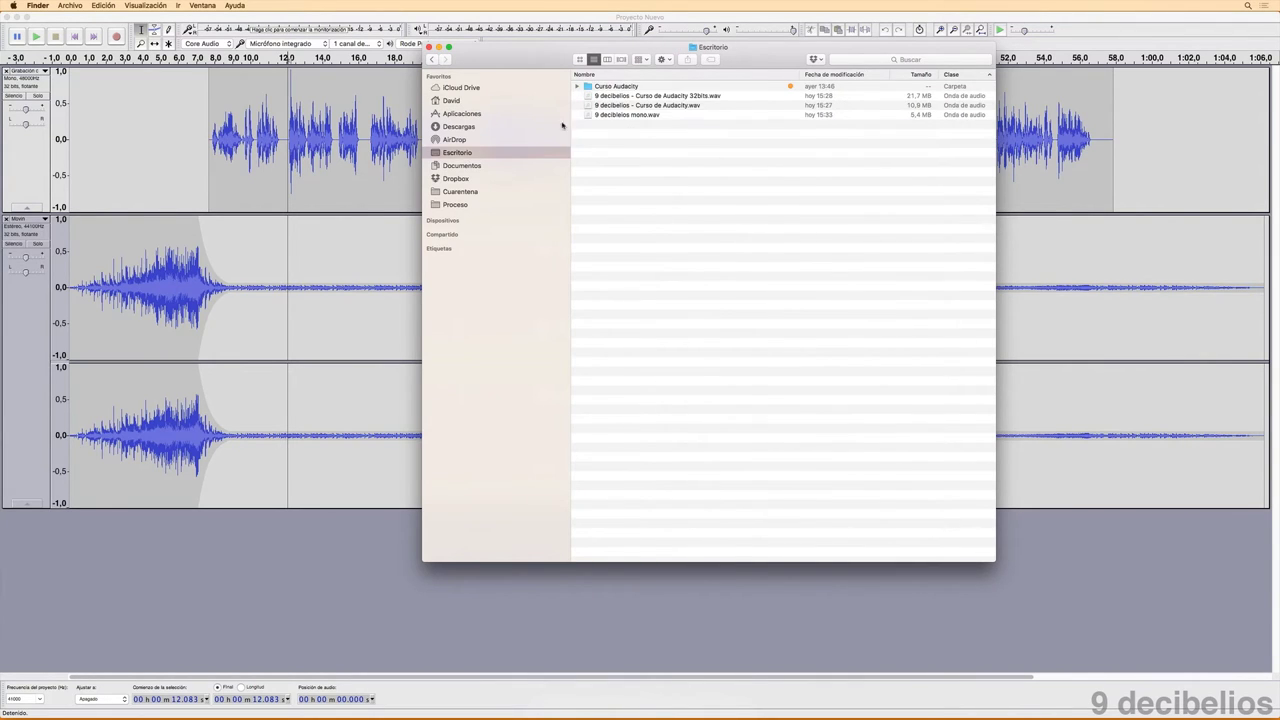
left_click(650, 116)
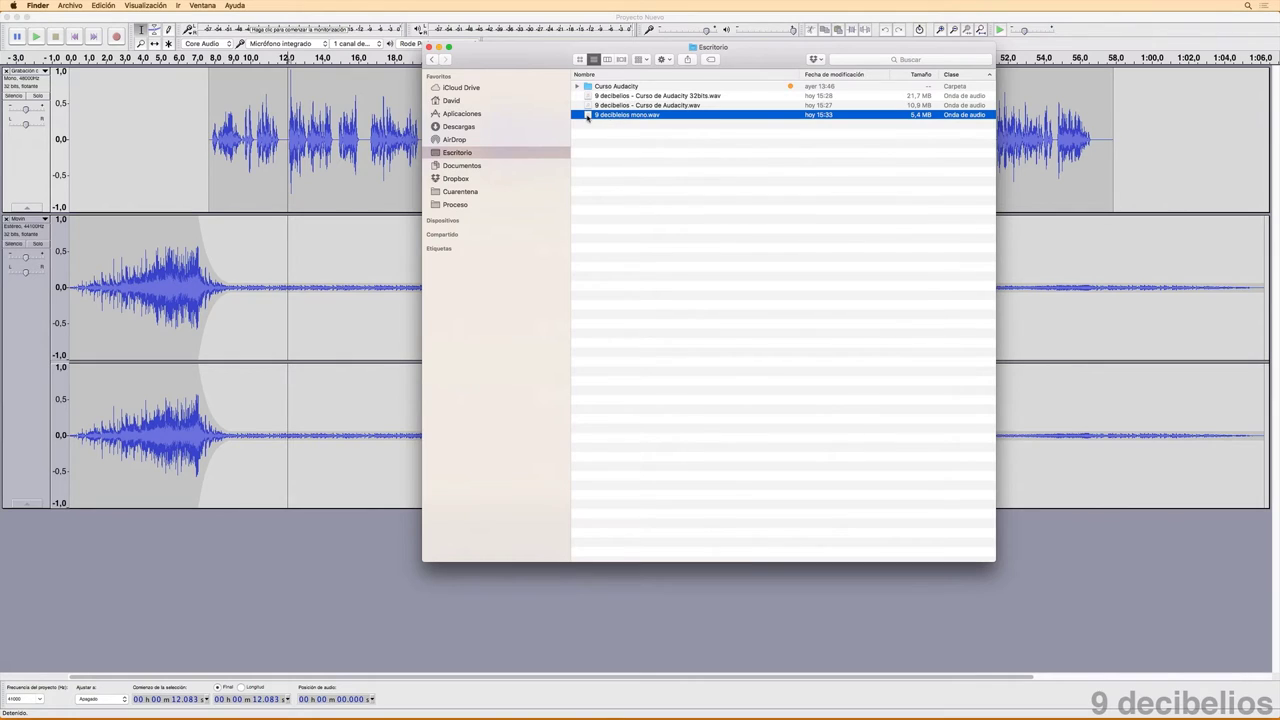
left_click_drag(587, 117, 648, 705)
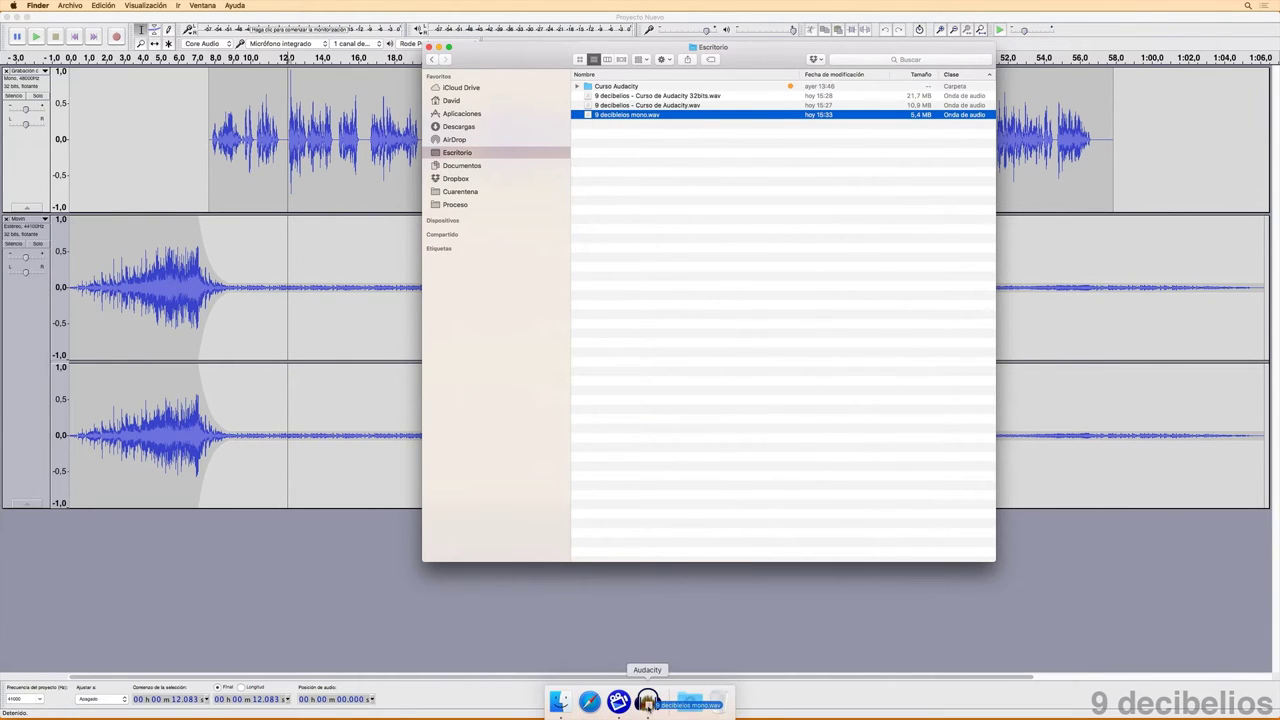
left_click(737, 453)
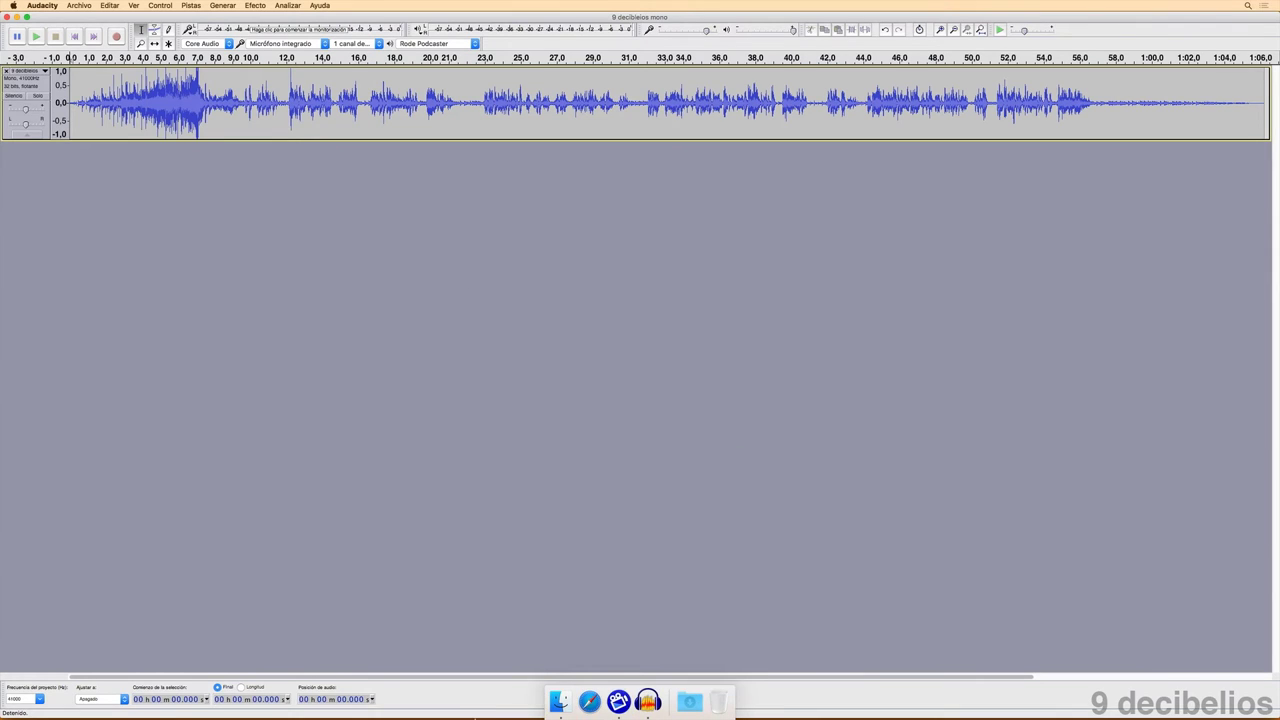
Import "9 decibelios - Curso de Audacity.wav" below the mono track, making a copy of the file before editing
left_click(79, 5)
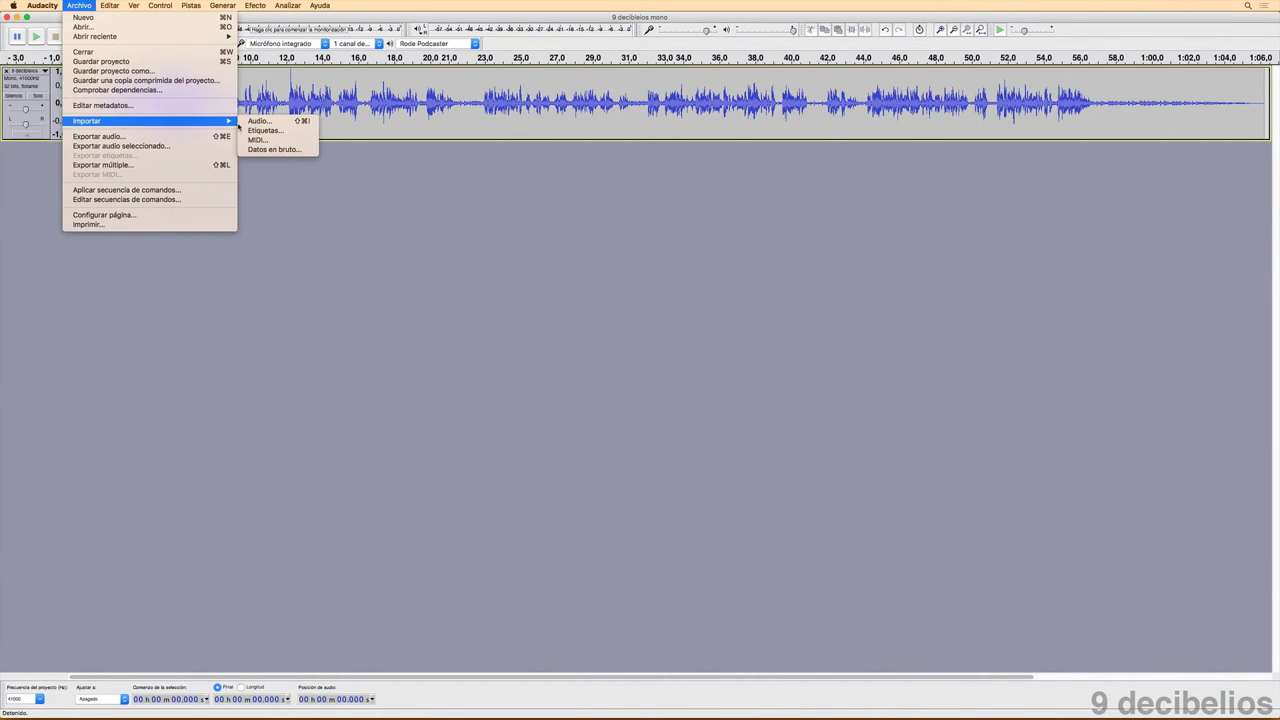
left_click(274, 130)
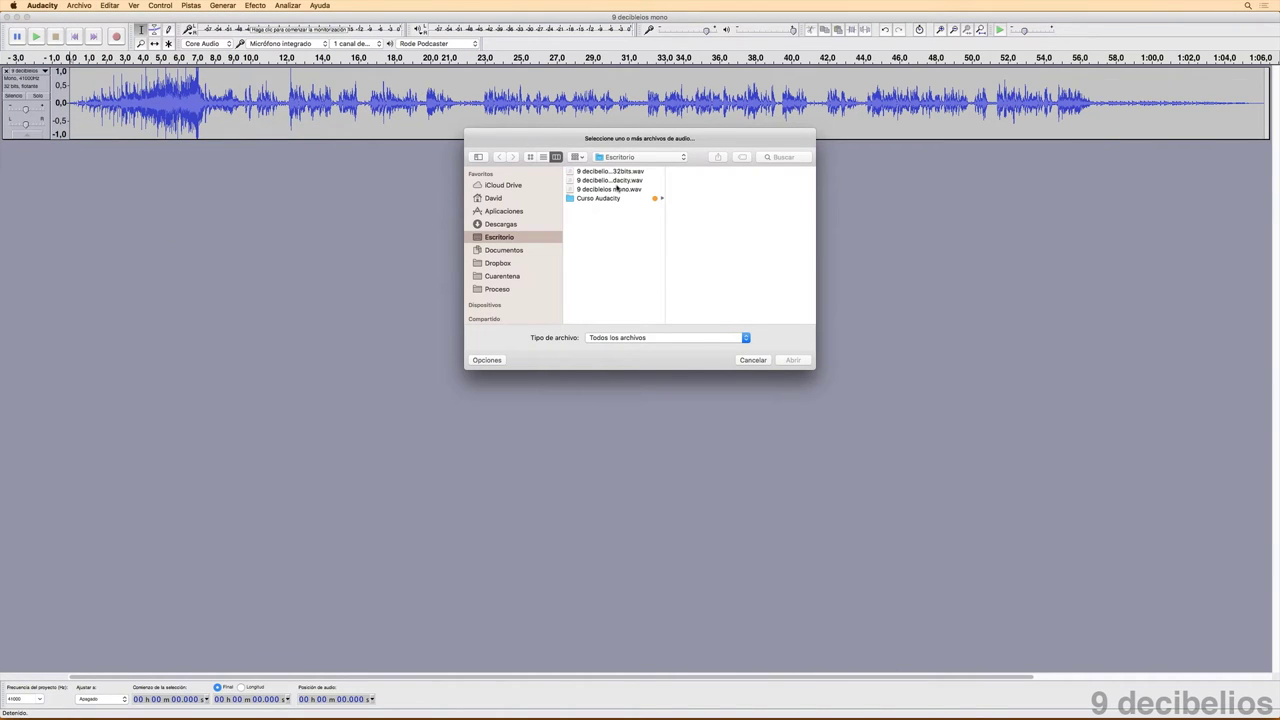
left_click(628, 180)
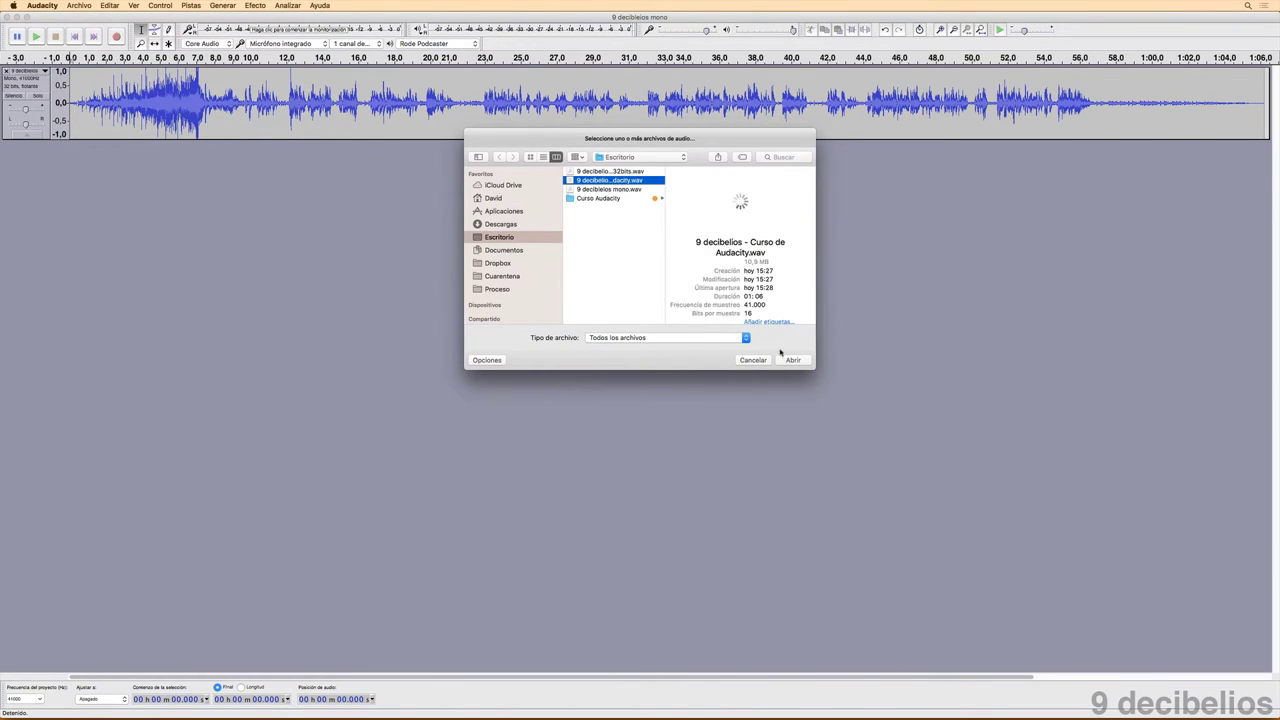
left_click(792, 360)
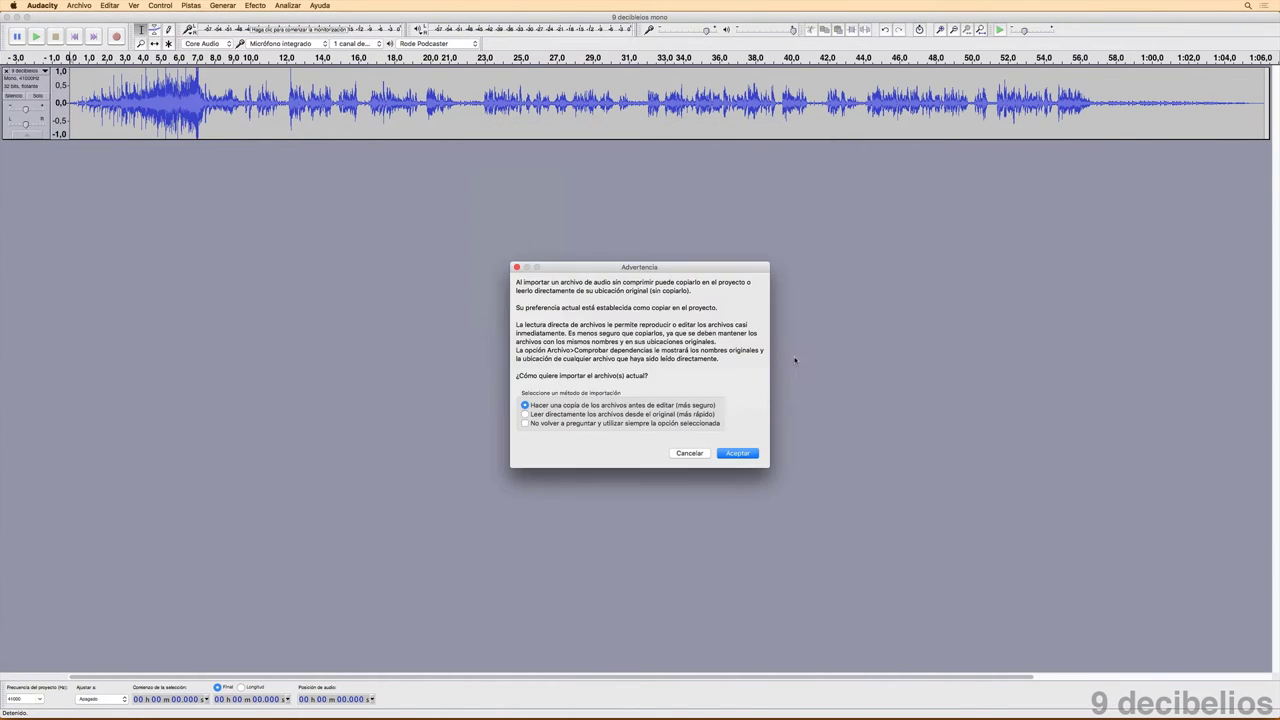
left_click(738, 454)
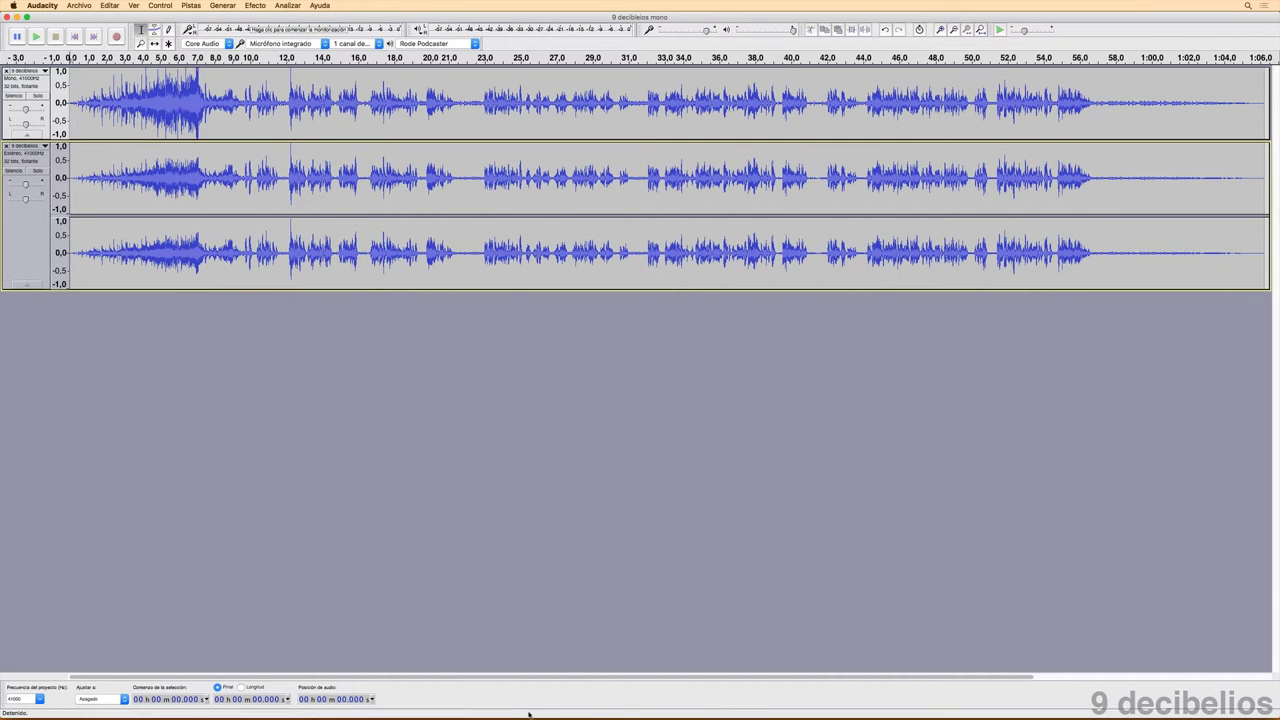
Close the Finder window and open the Audacity for Mac download page on audacityteam.org in Safari
left_click(561, 703)
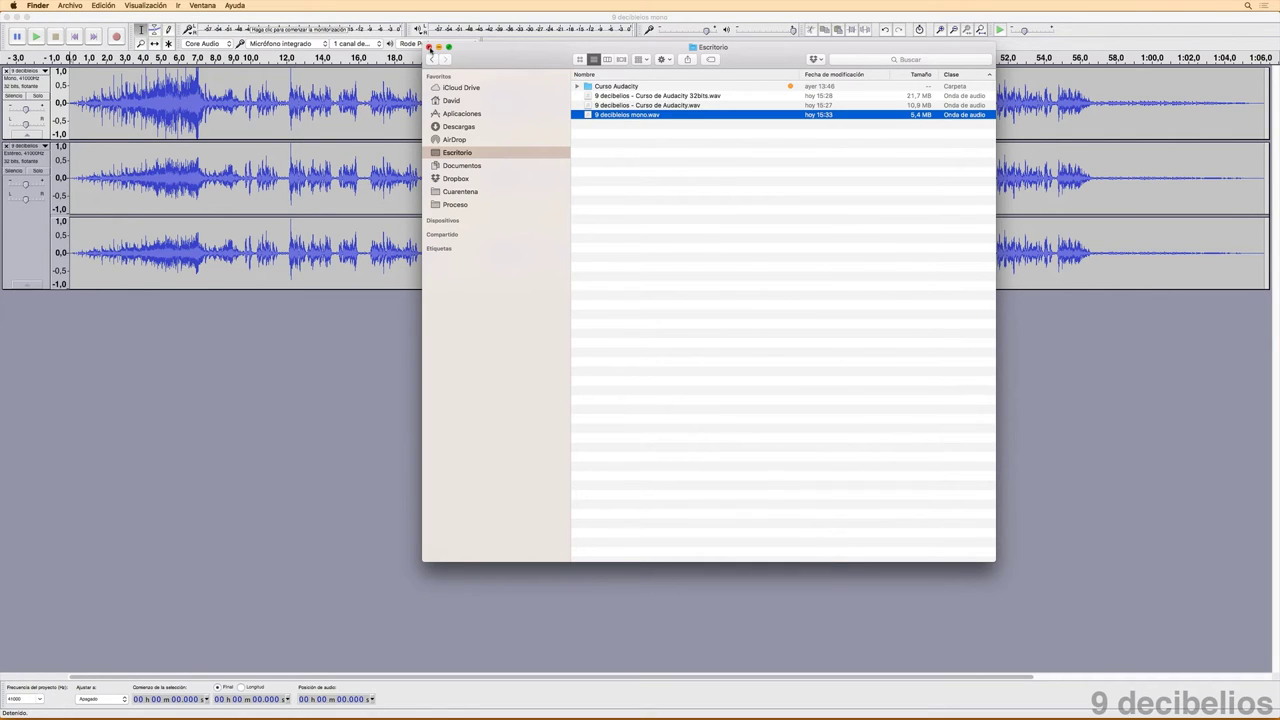
left_click(430, 48)
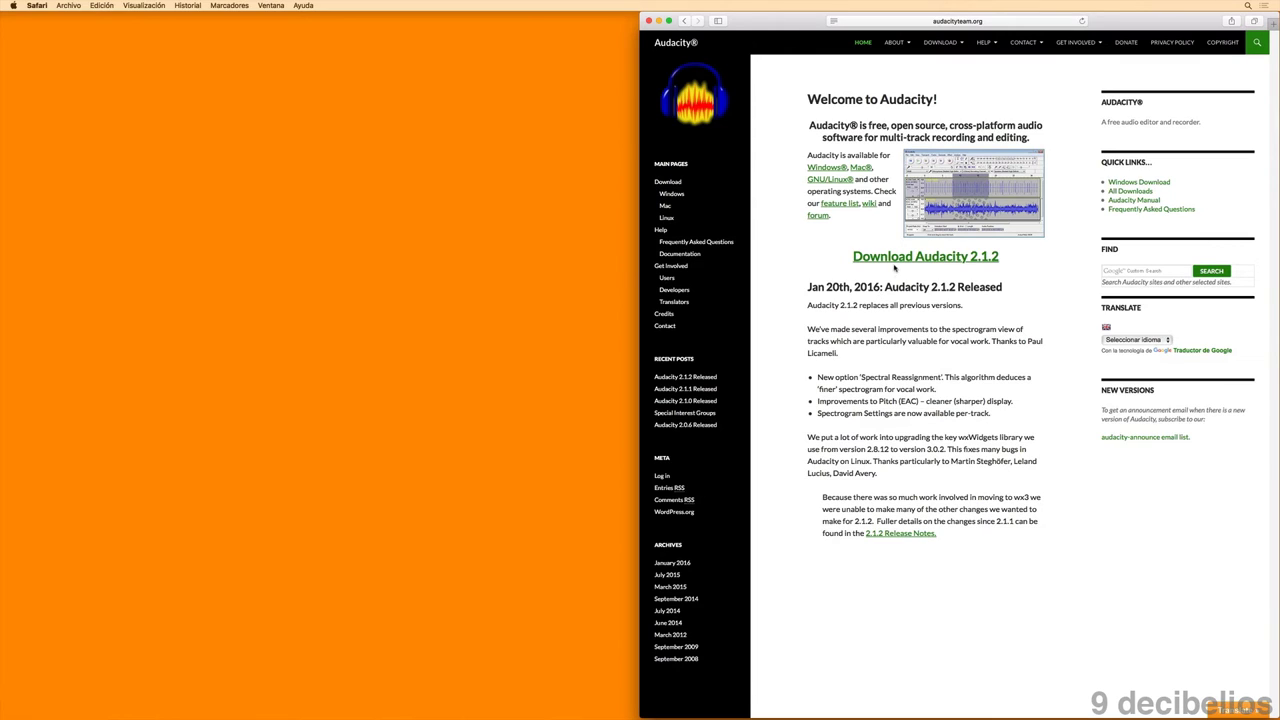
left_click(897, 263)
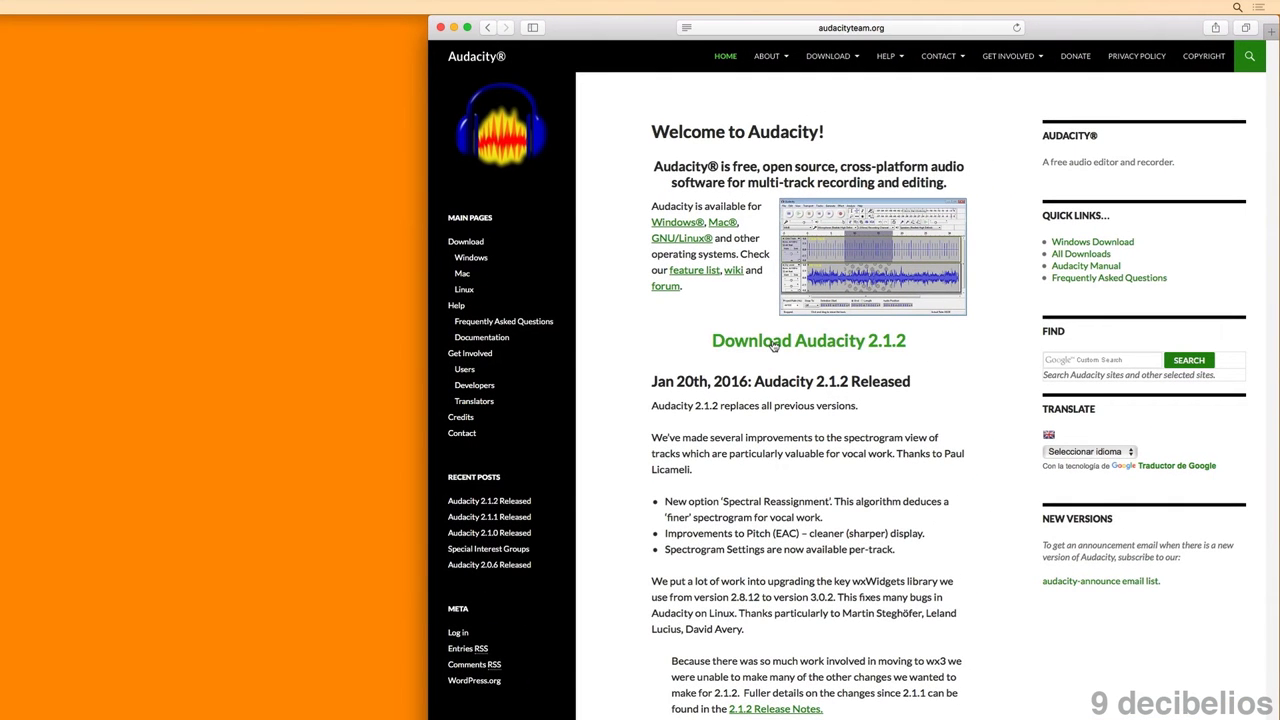
left_click(787, 345)
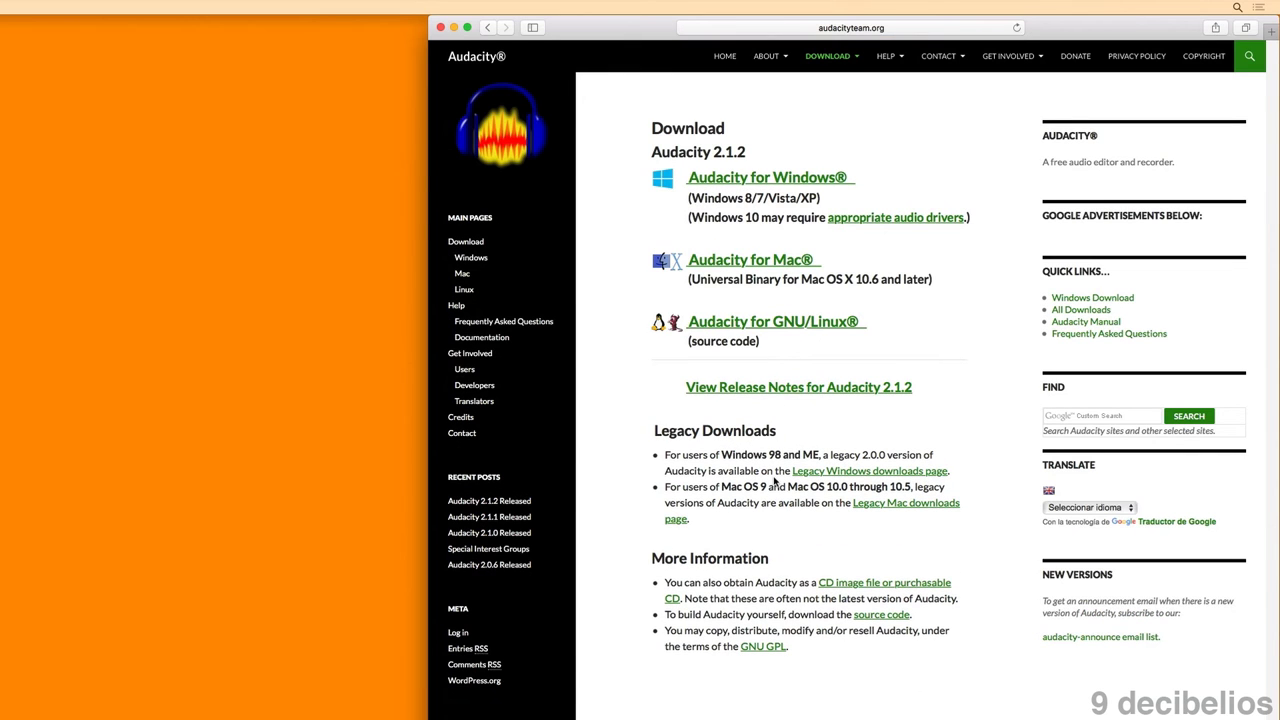
left_click(764, 262)
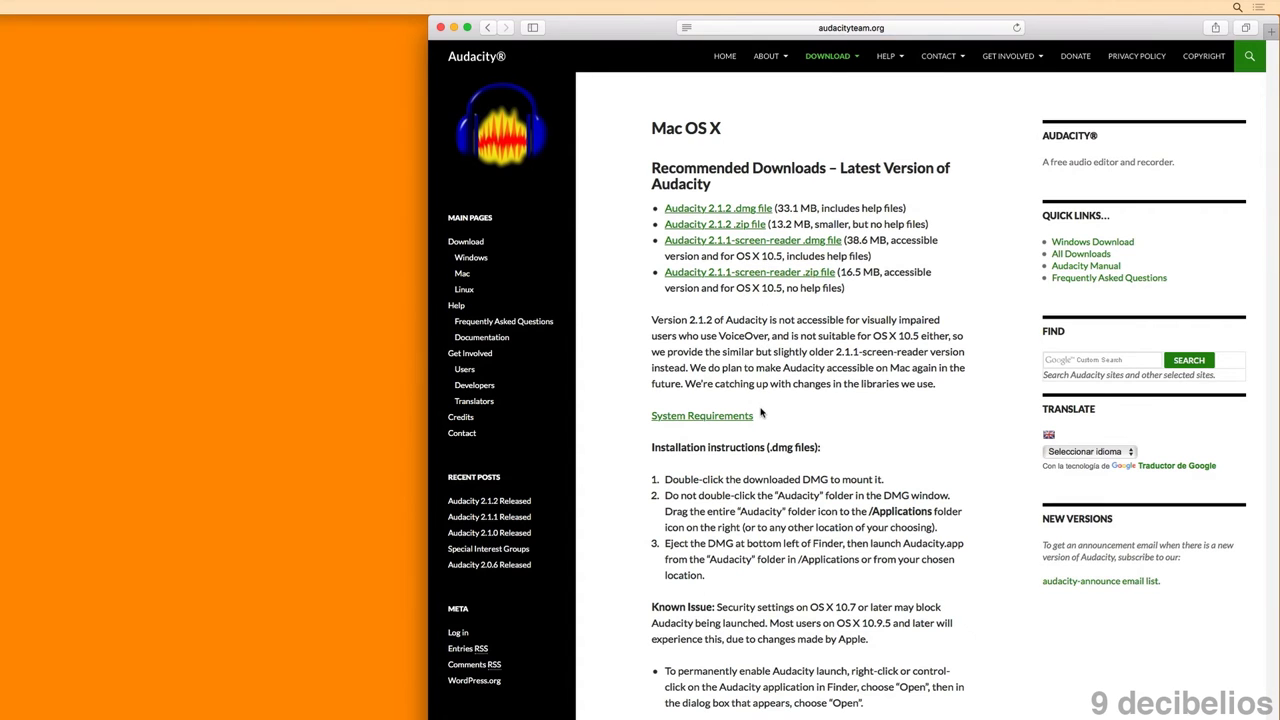
Open the LAME MP3 encoder instructions from the optional downloads and follow the Mac OS X link to the LAME download page
scroll(762, 412, "down", 5)
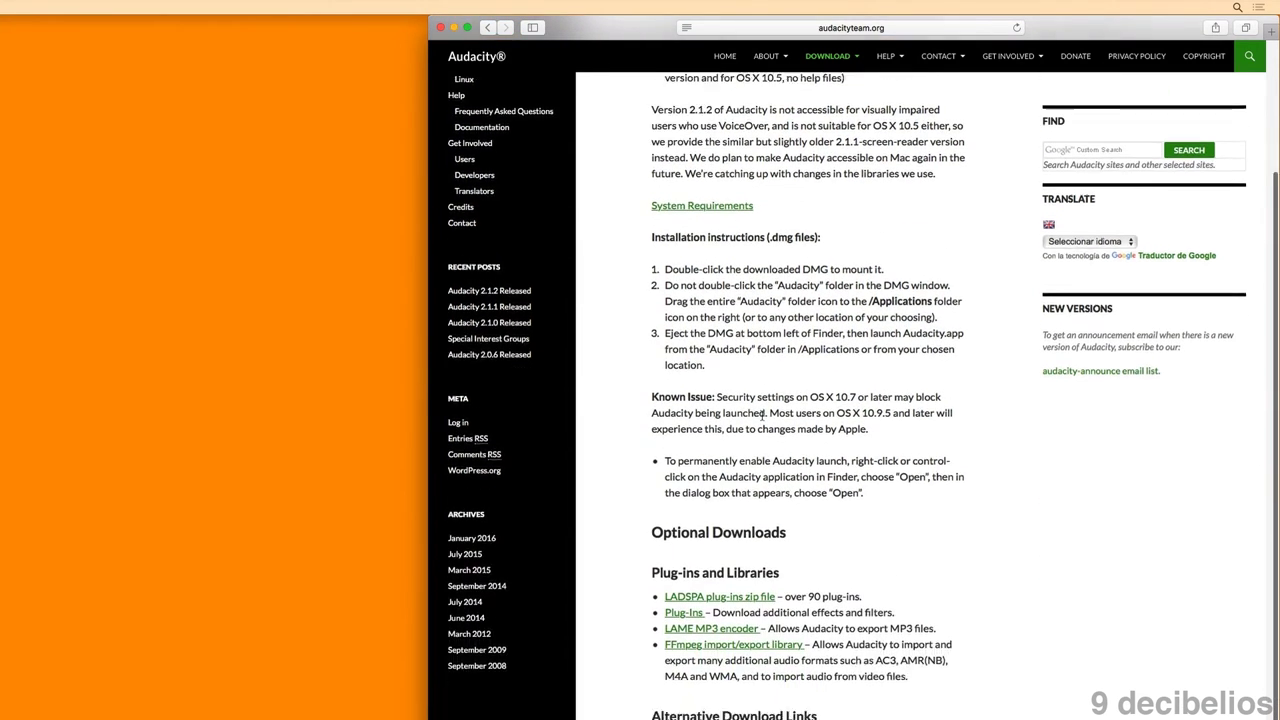
scroll(764, 413, "down", 4)
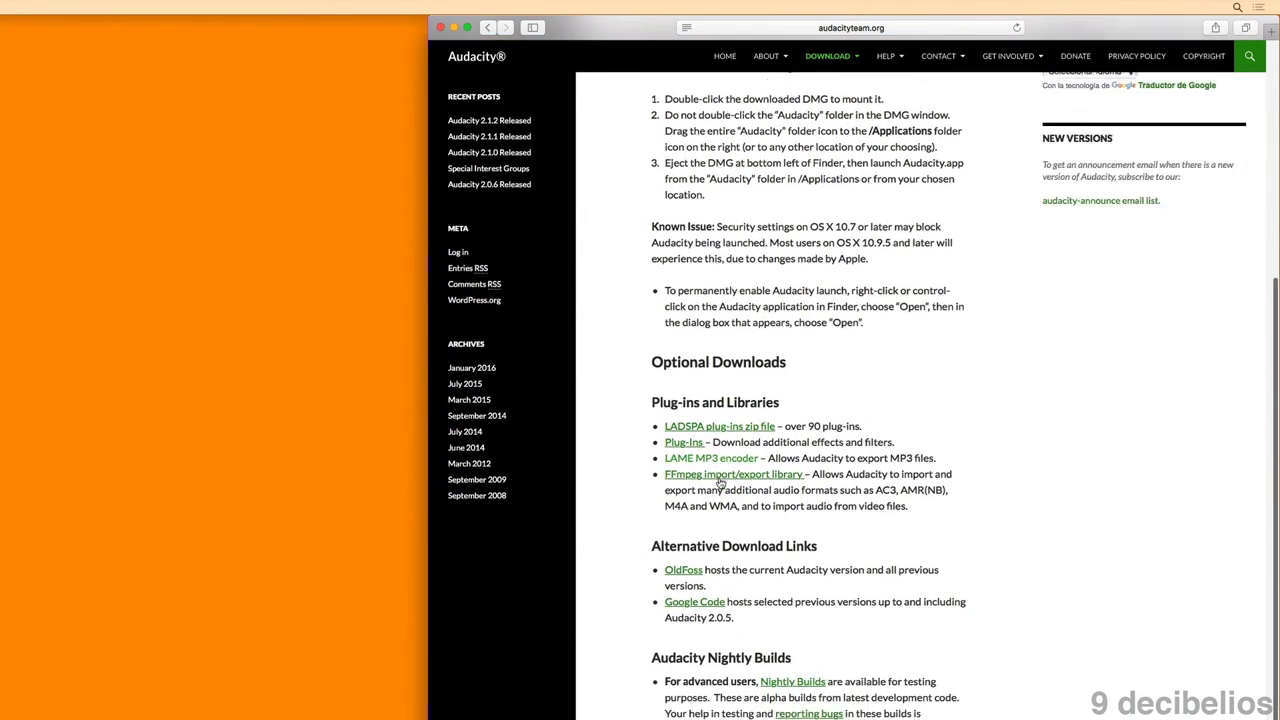
scroll(718, 483, "down", 4)
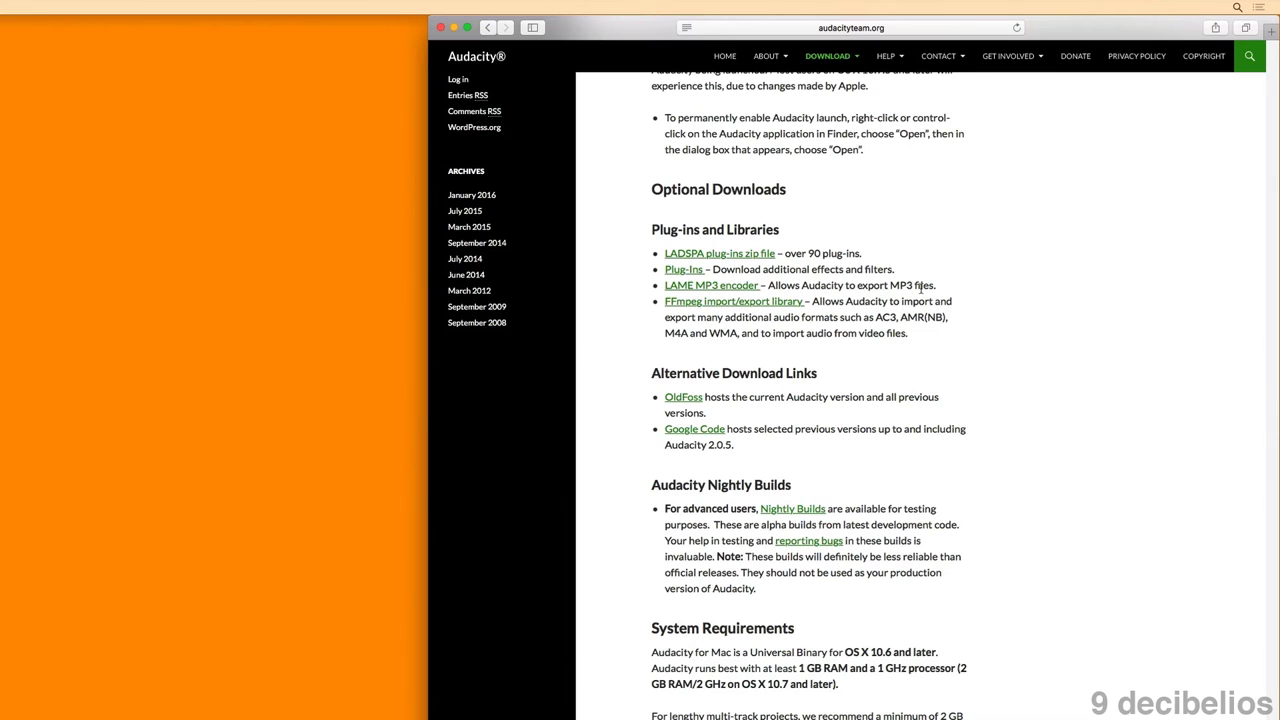
left_click(712, 286)
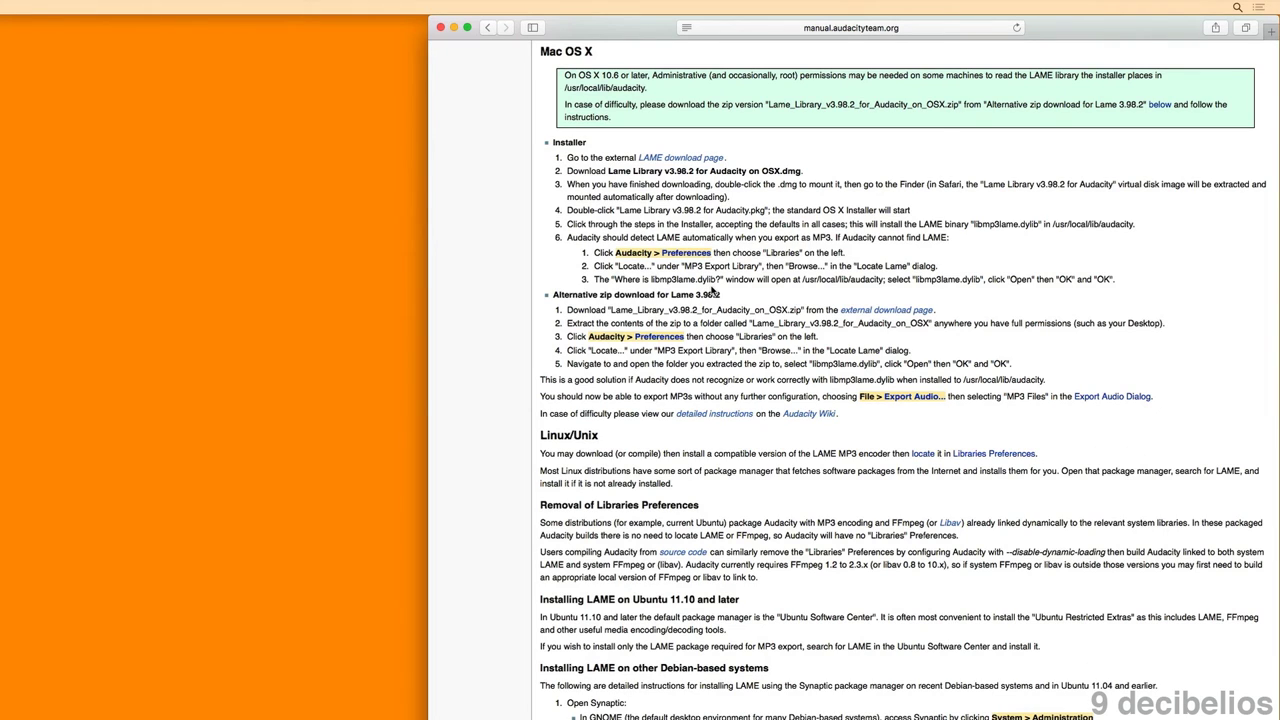
left_click(691, 159)
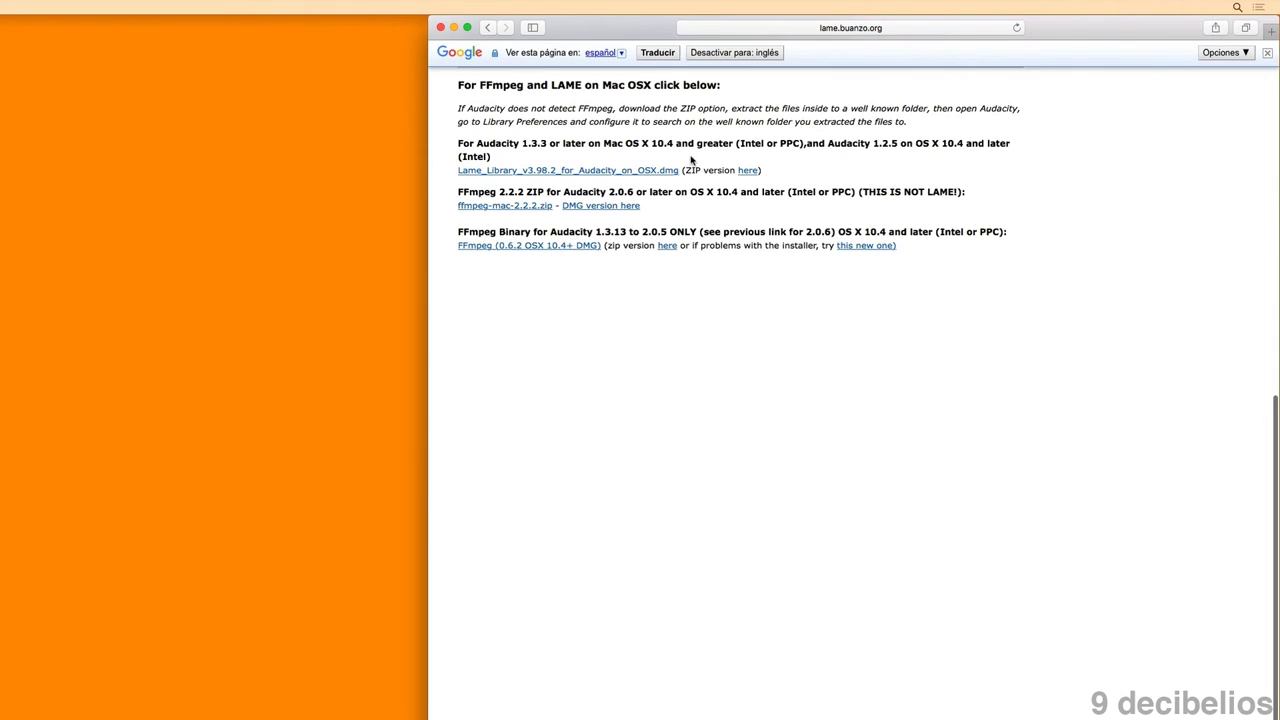
Download Lame_Library_v3.98.2_for_Audacity_on_OSX.dmg and open the Lame Library installer package it contains
left_click(603, 171)
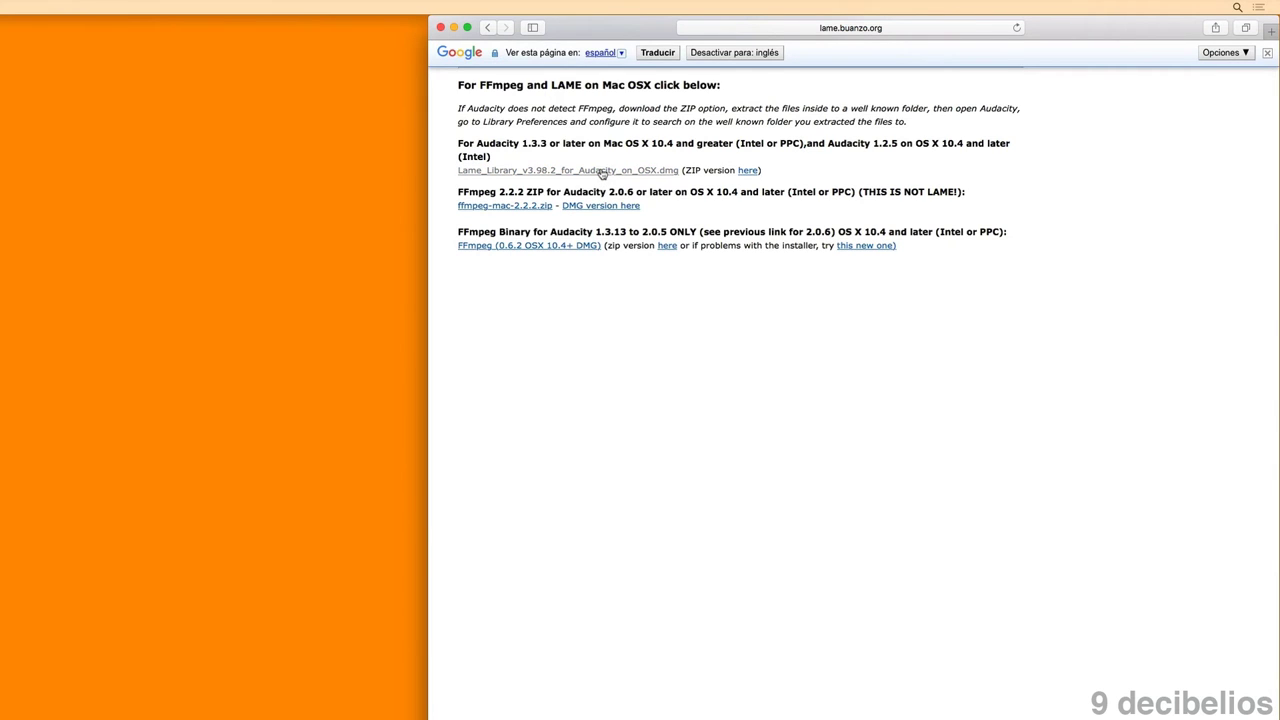
left_click(512, 214)
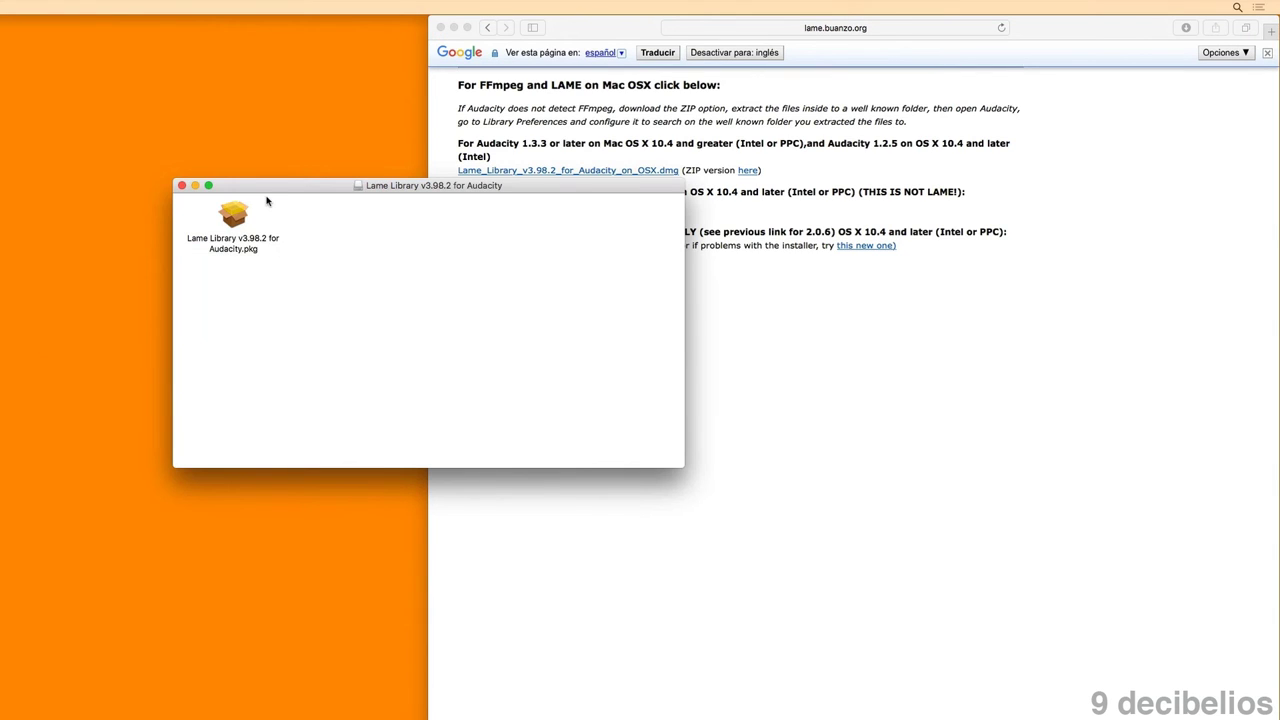
double_click(242, 226)
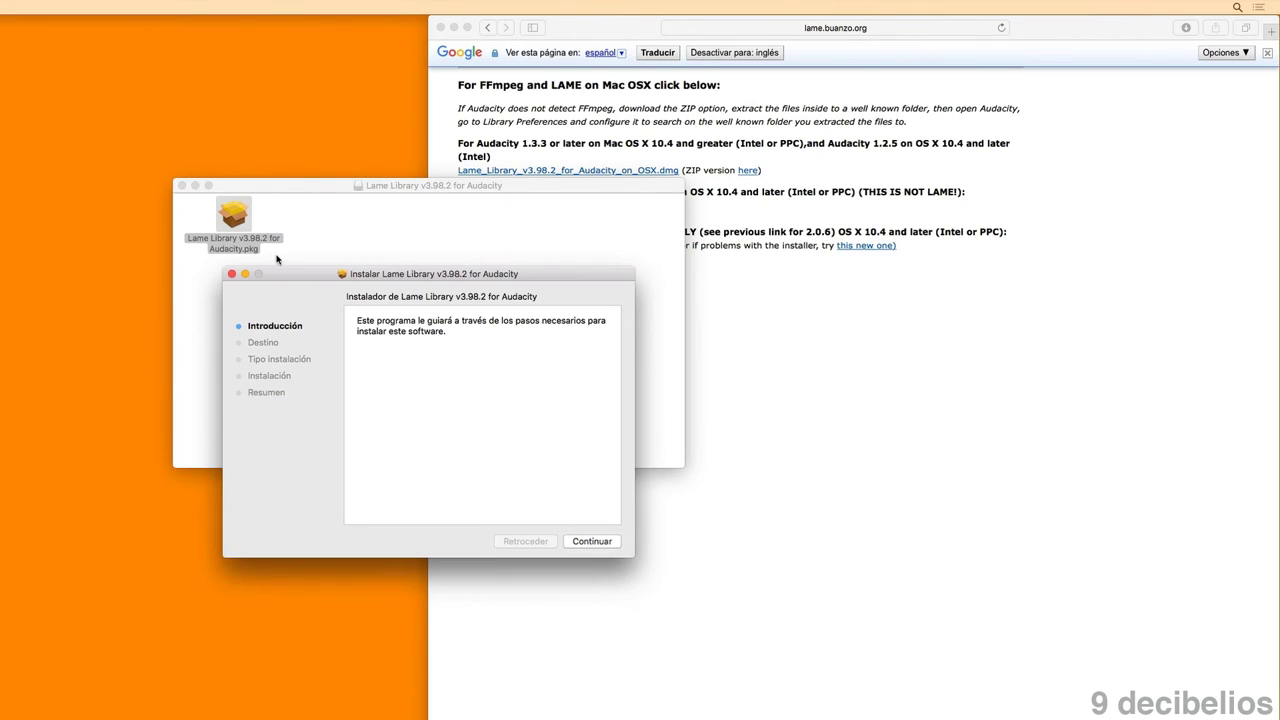
Install the Lame Library on Macintosh HD, authorising with the account password, and close the installer and its disk image window
left_click(603, 544)
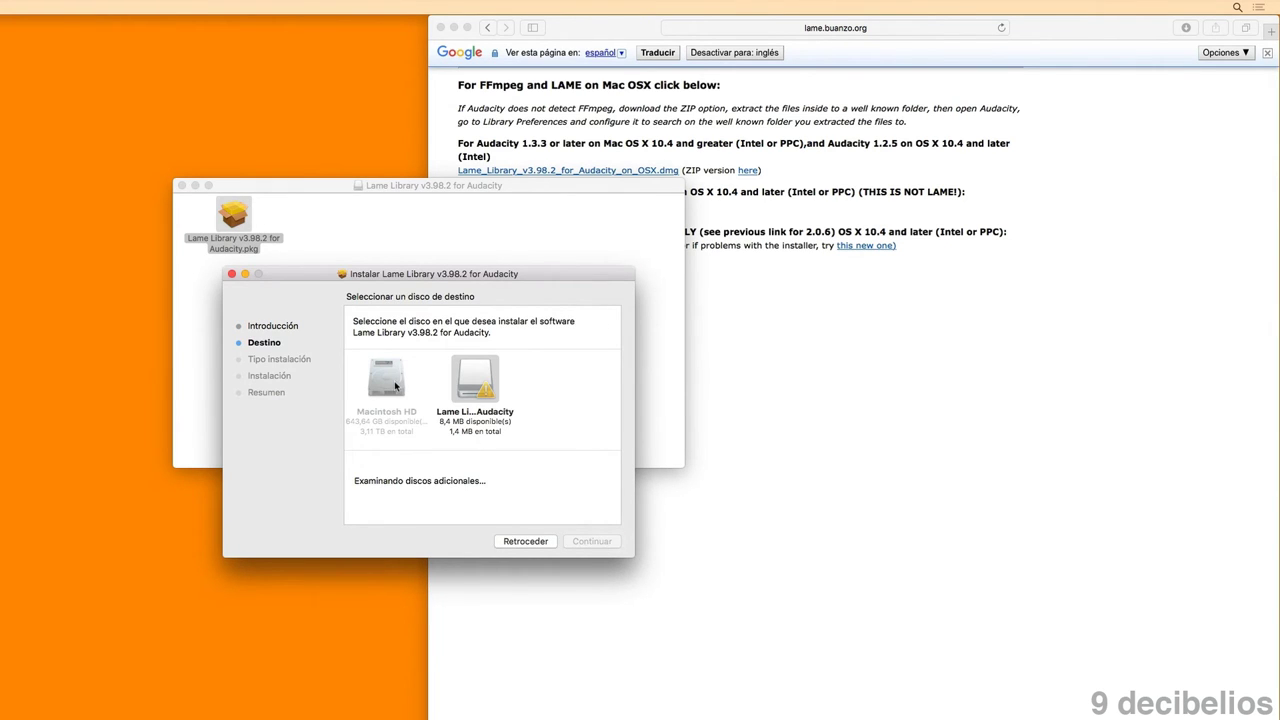
left_click(395, 386)
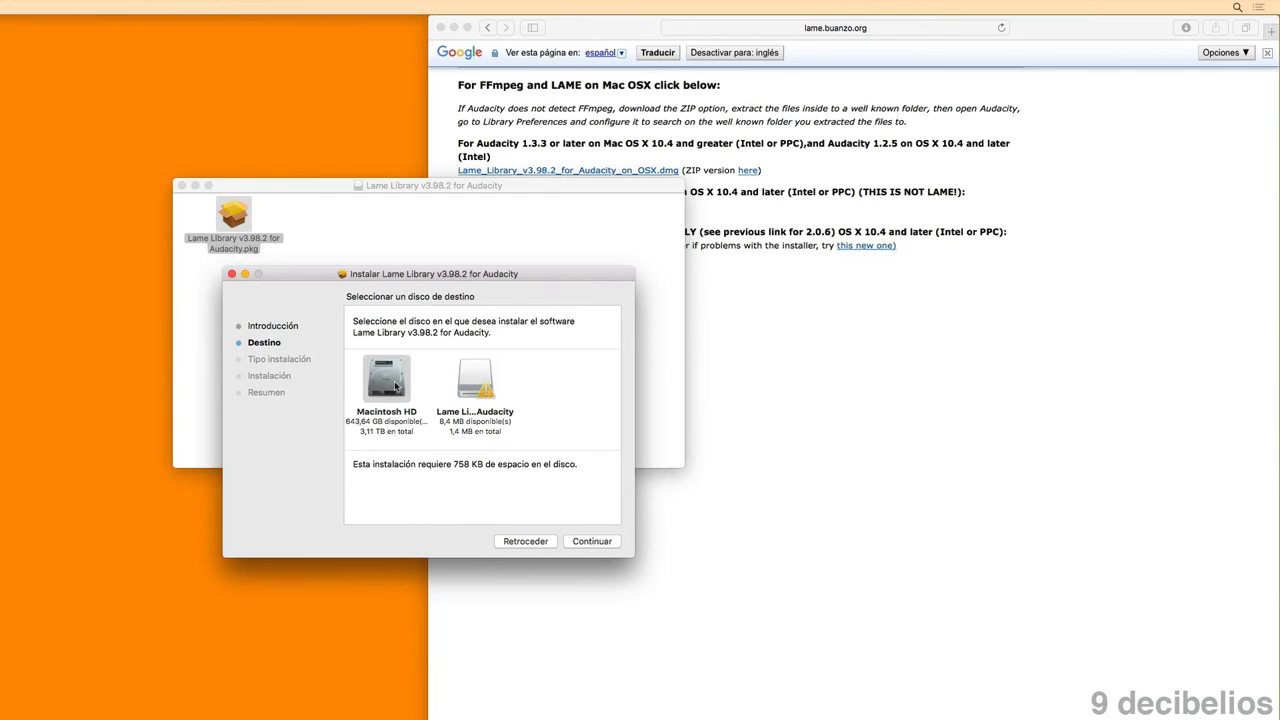
left_click(594, 541)
left_click(596, 541)
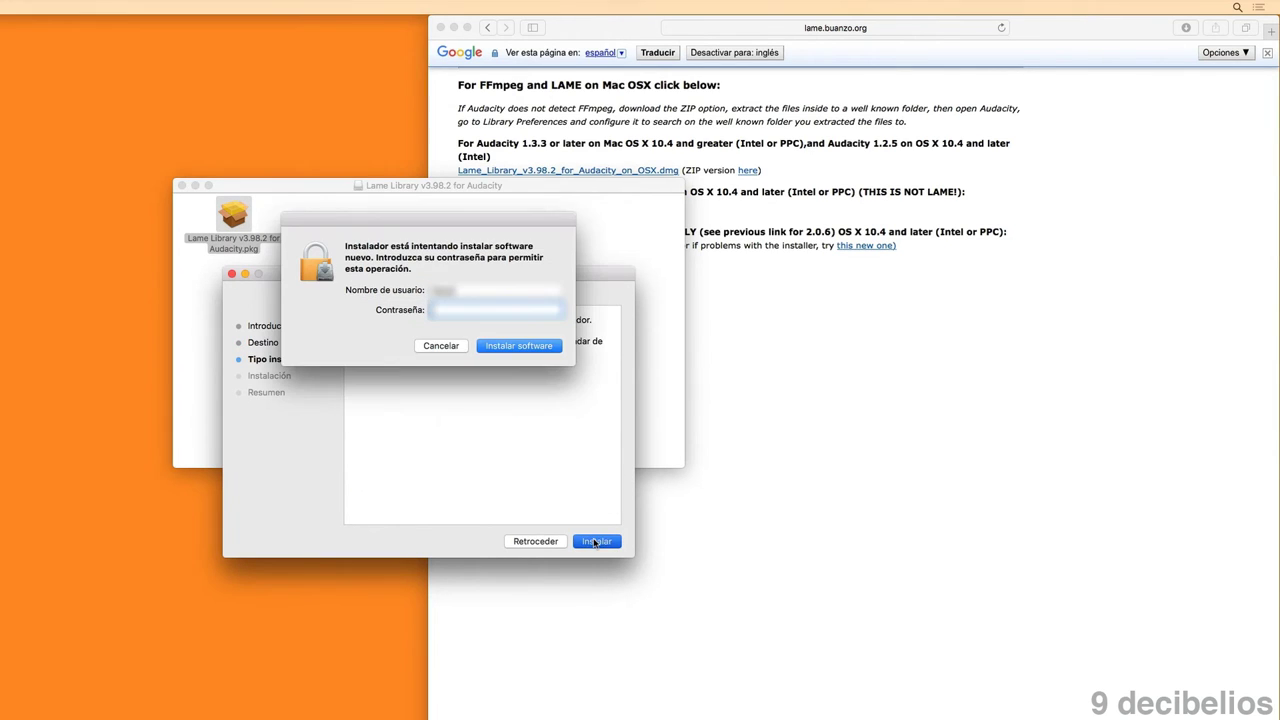
type("*****")
key("Return")
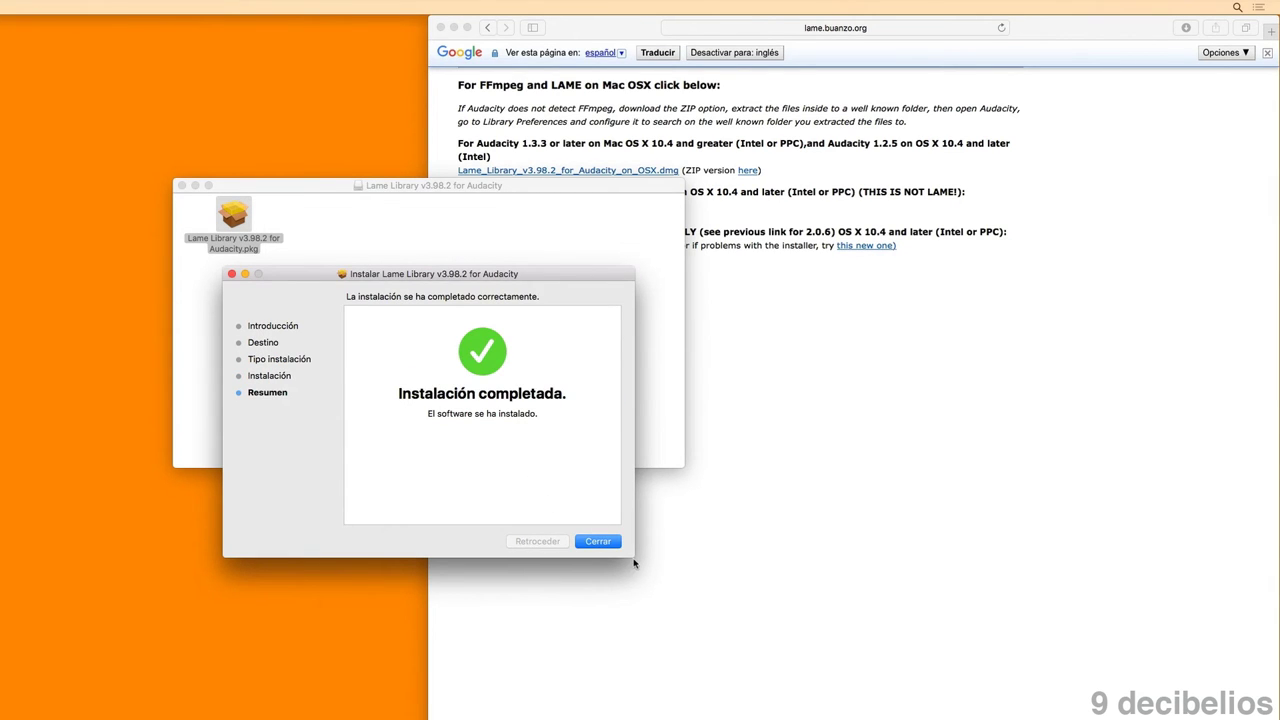
left_click(612, 545)
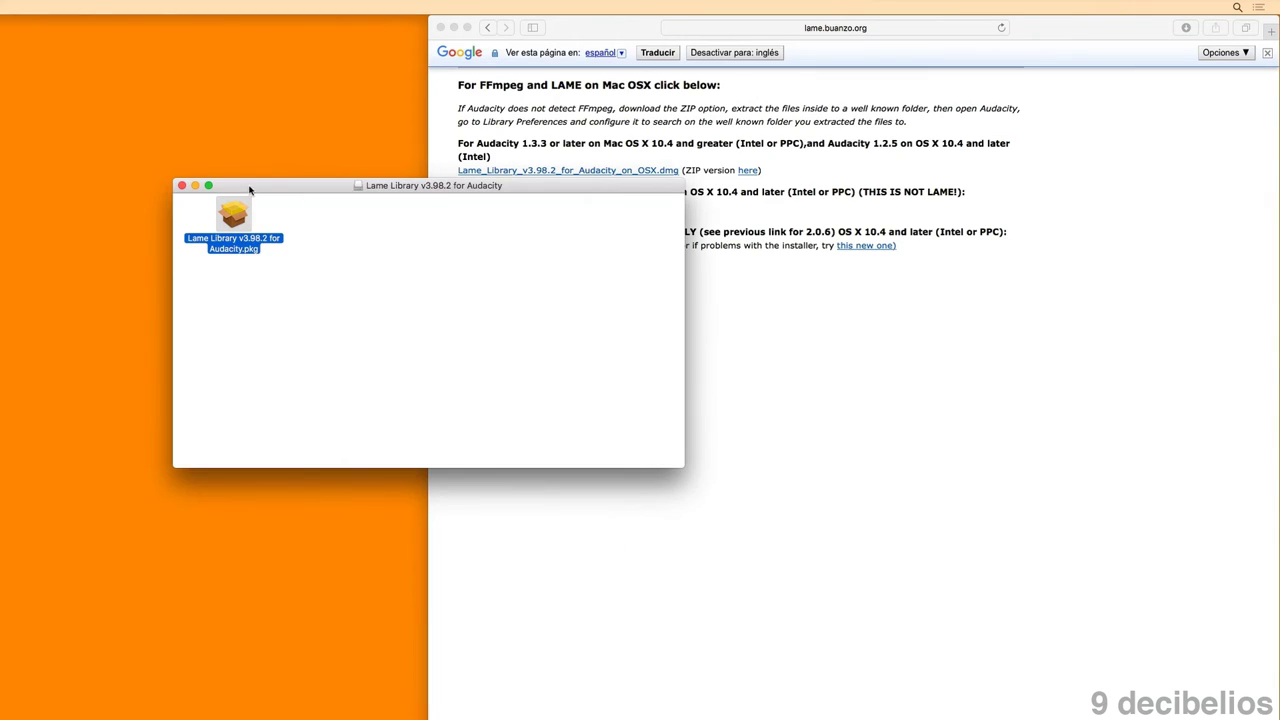
left_click(181, 186)
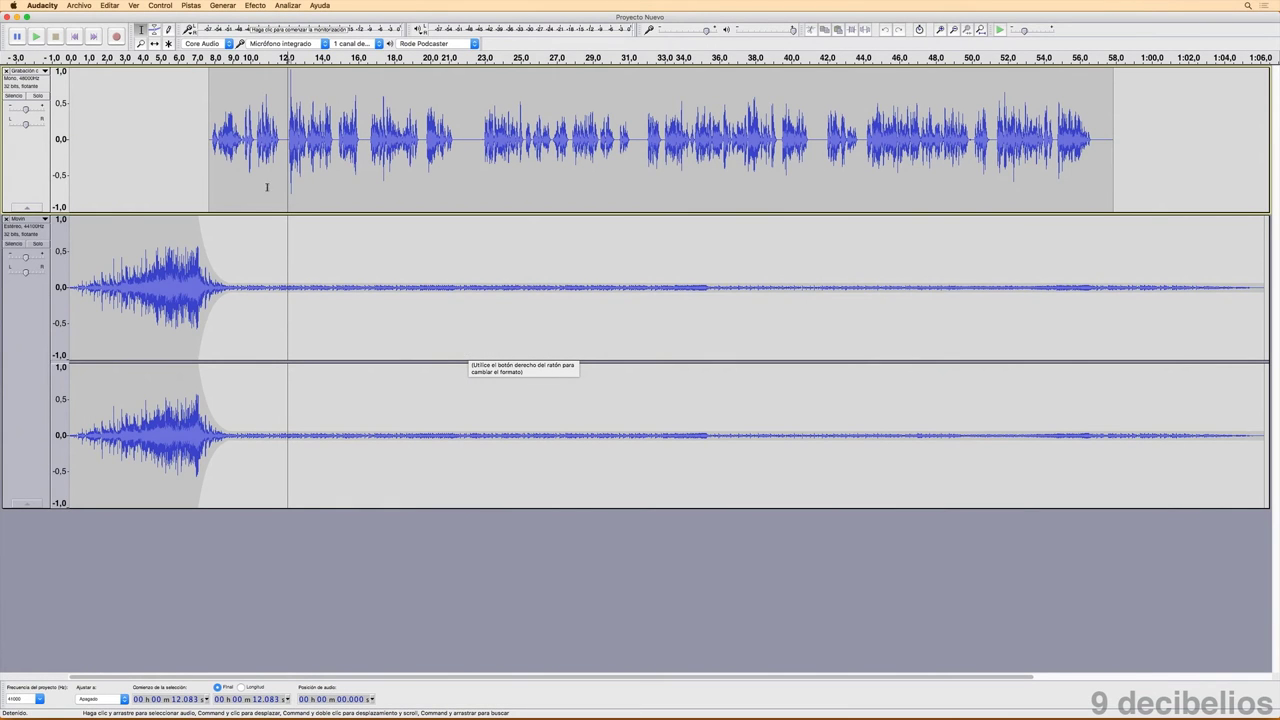
In Audacity, start exporting the project audio with MP3 as the file type
left_click(82, 6)
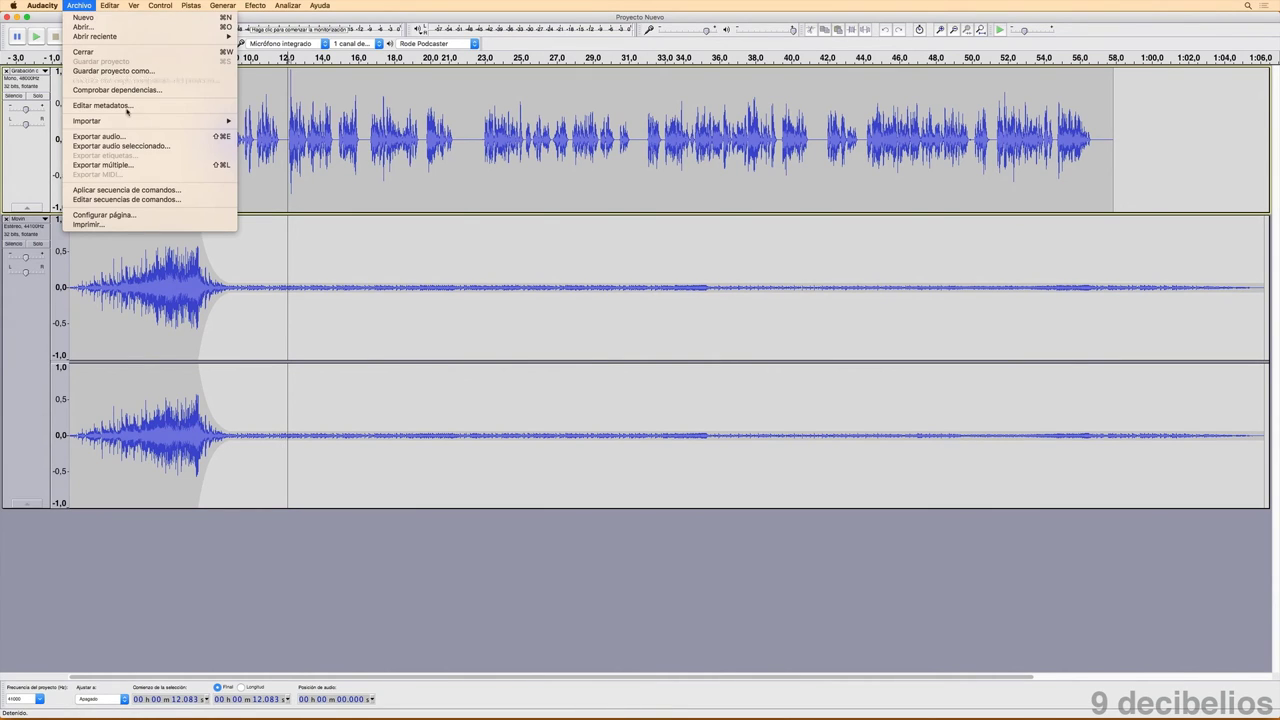
left_click(145, 138)
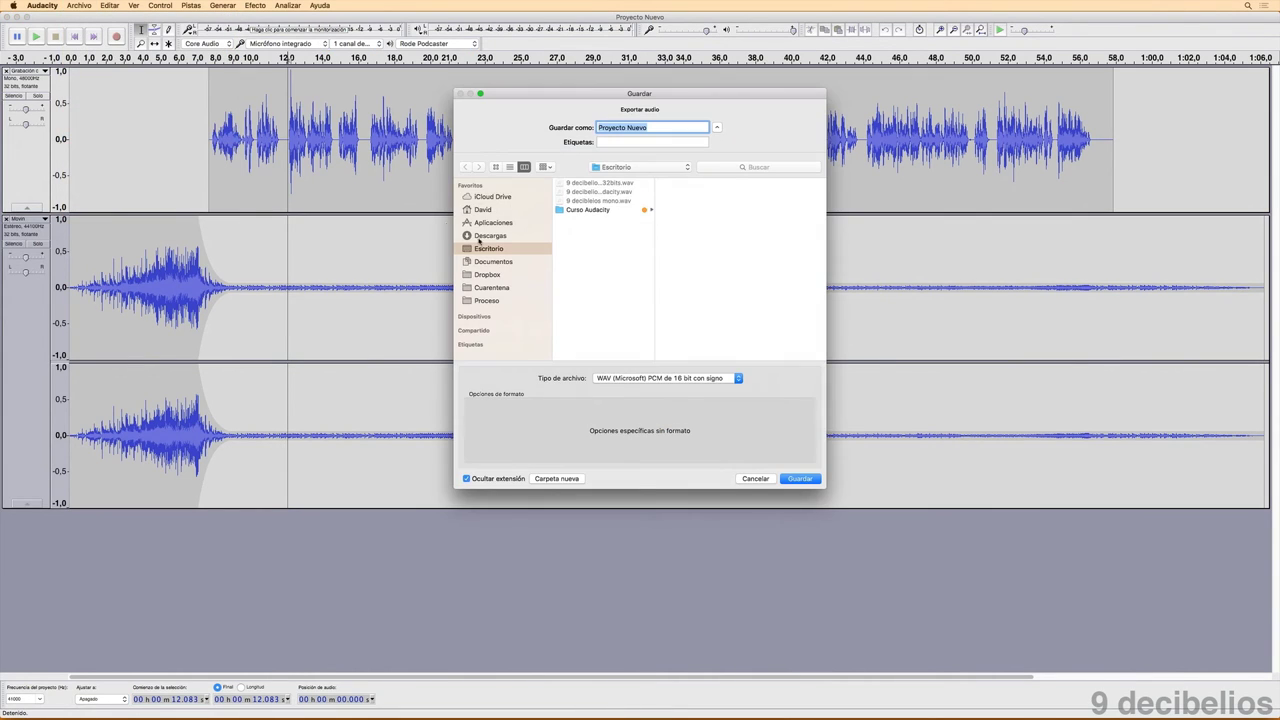
left_click(715, 381)
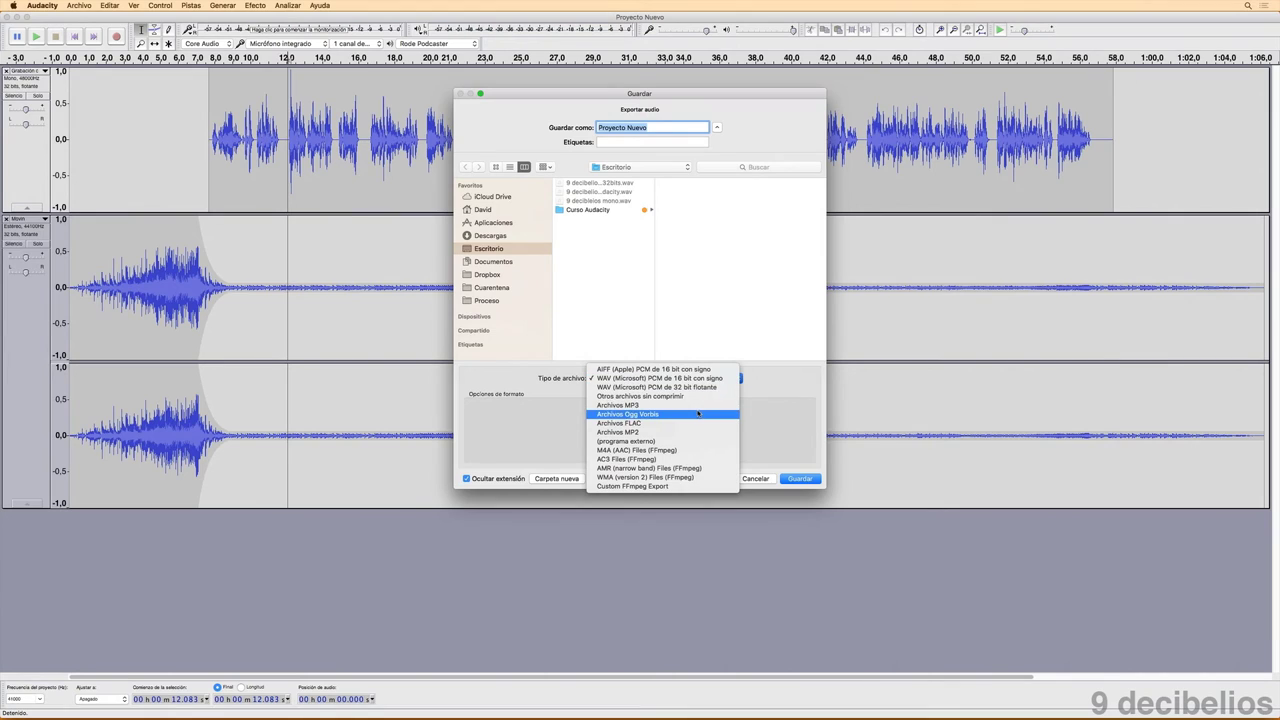
left_click(700, 405)
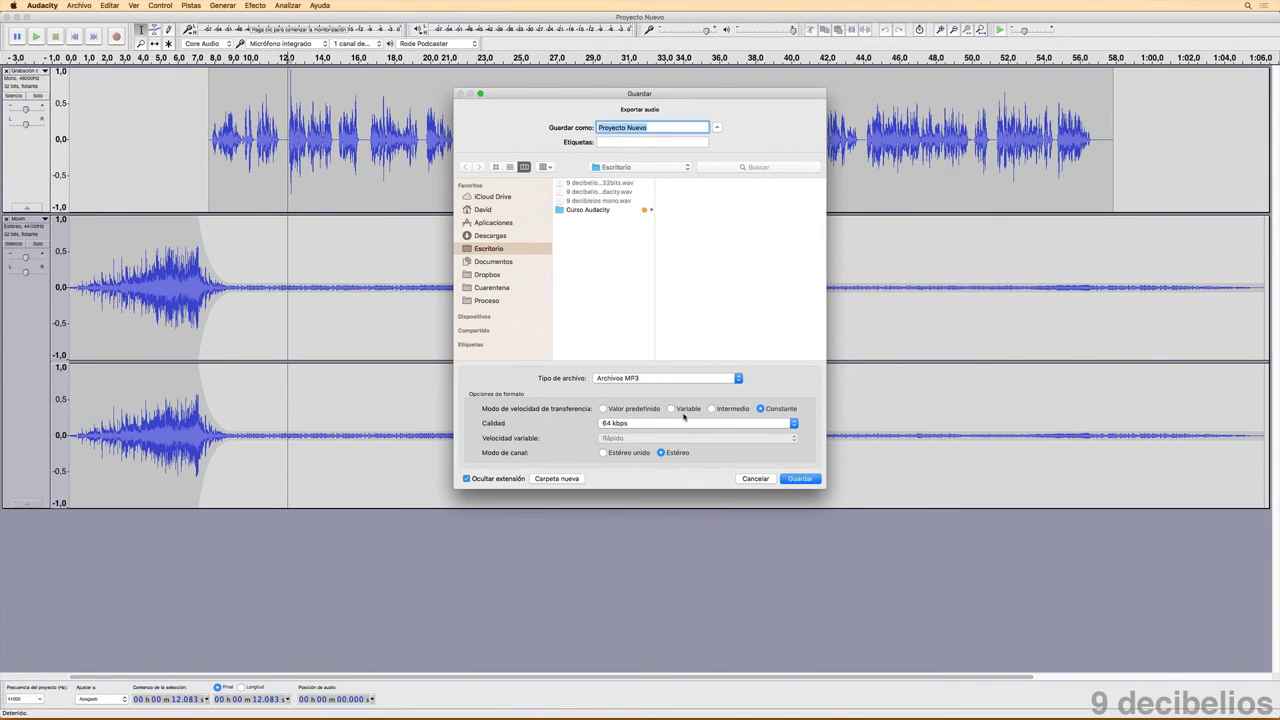
Set the MP3 quality to a constant 64 kbps and save the export as Proyecto Nuevo in the Escritorio folder
left_click(785, 424)
left_click(774, 440)
left_click(770, 428)
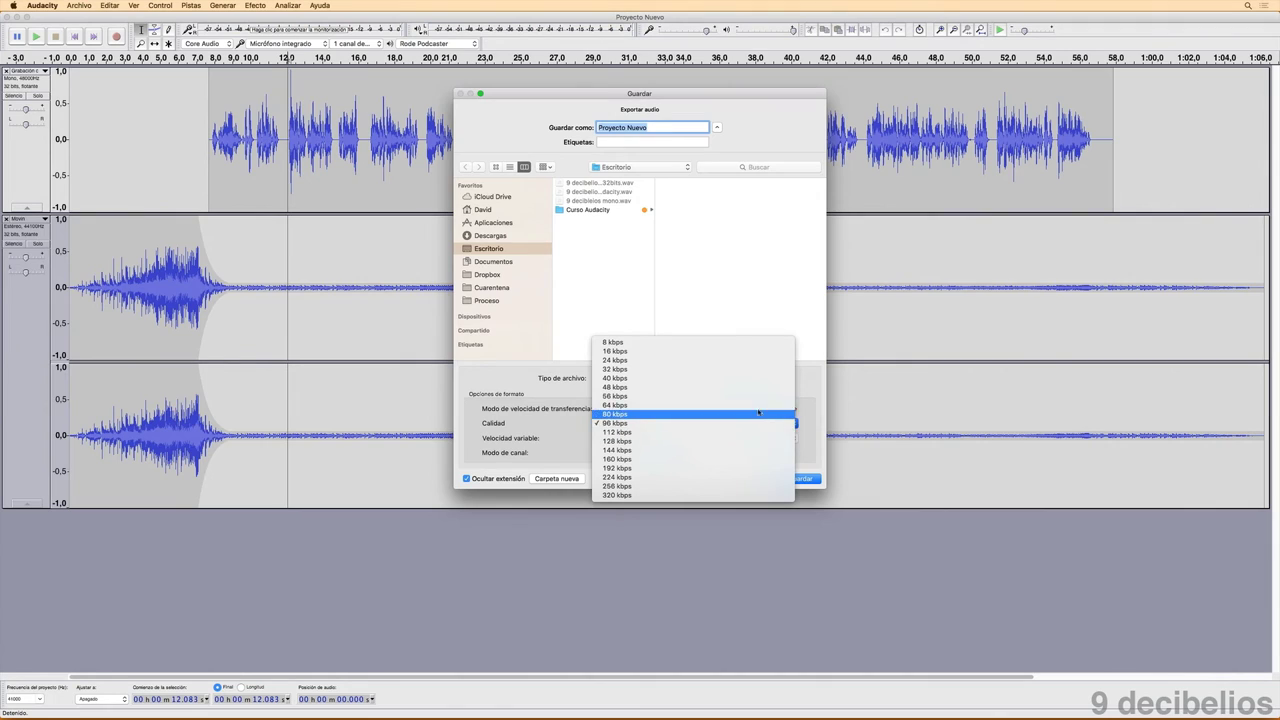
left_click(757, 407)
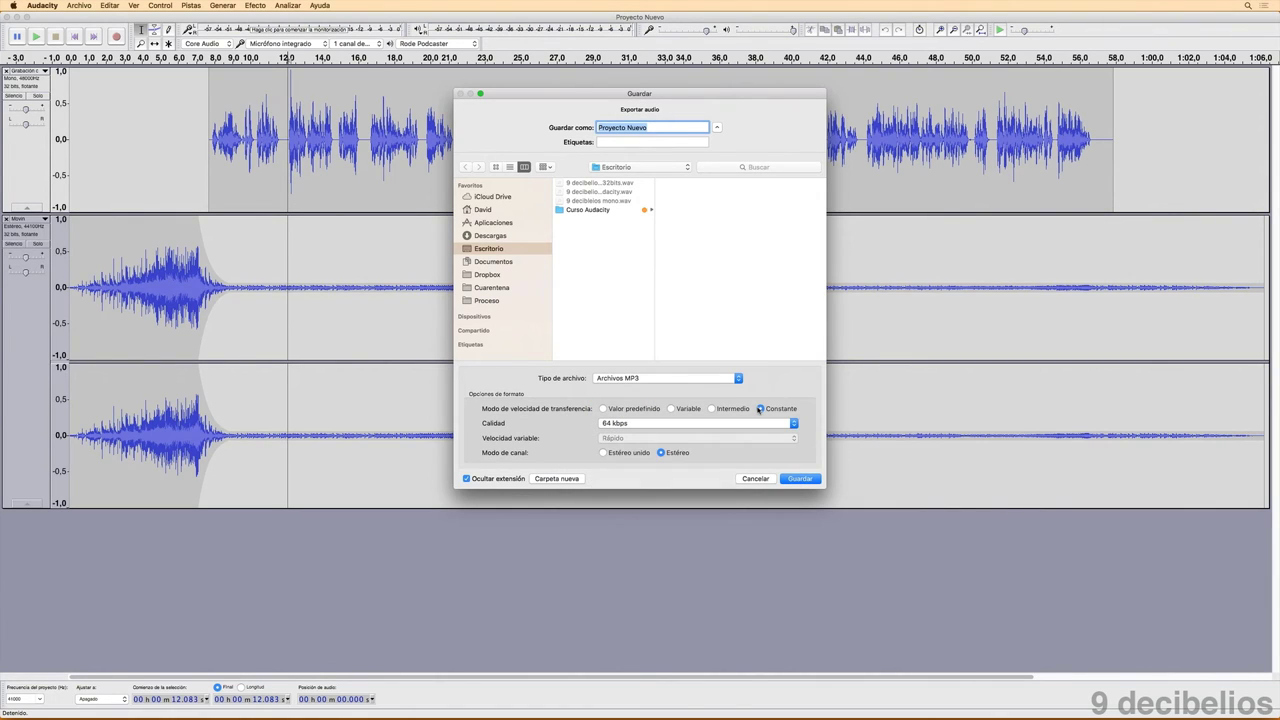
left_click(759, 409)
left_click(799, 478)
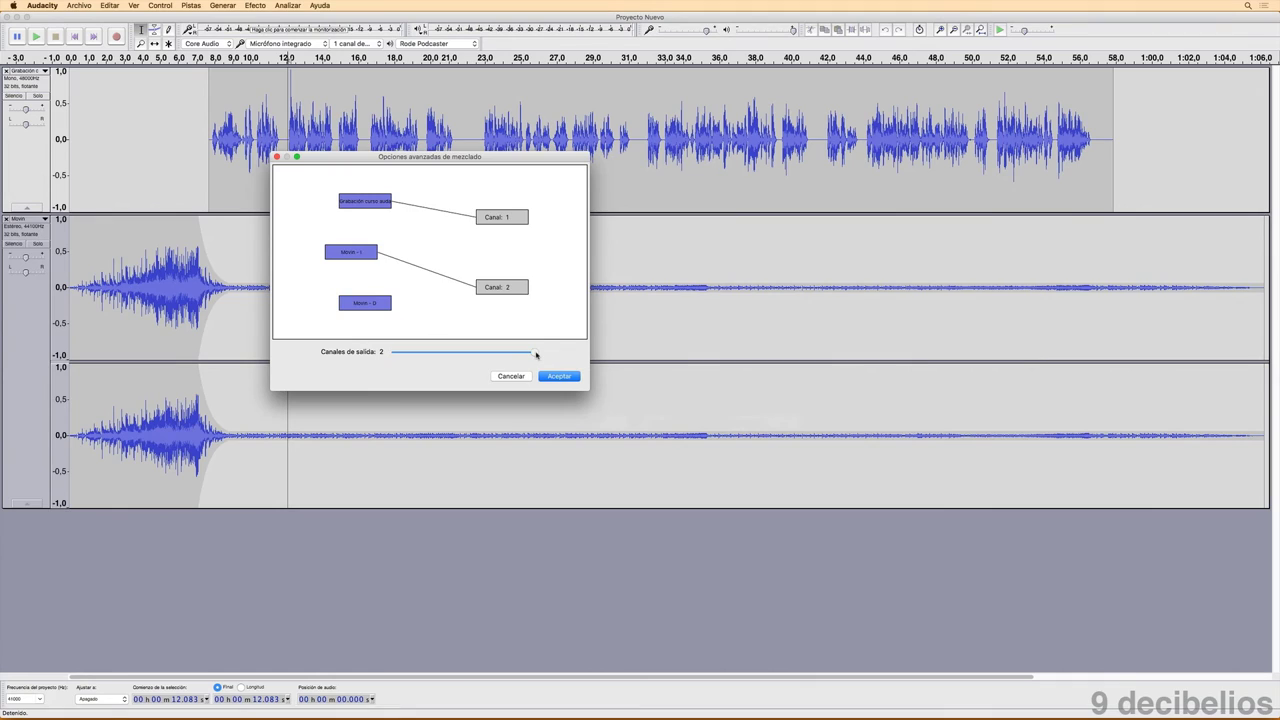
Reduce the mix to one output channel, route both Movin channels to Canal 1, and accept the mixing options
left_click_drag(536, 353, 432, 355)
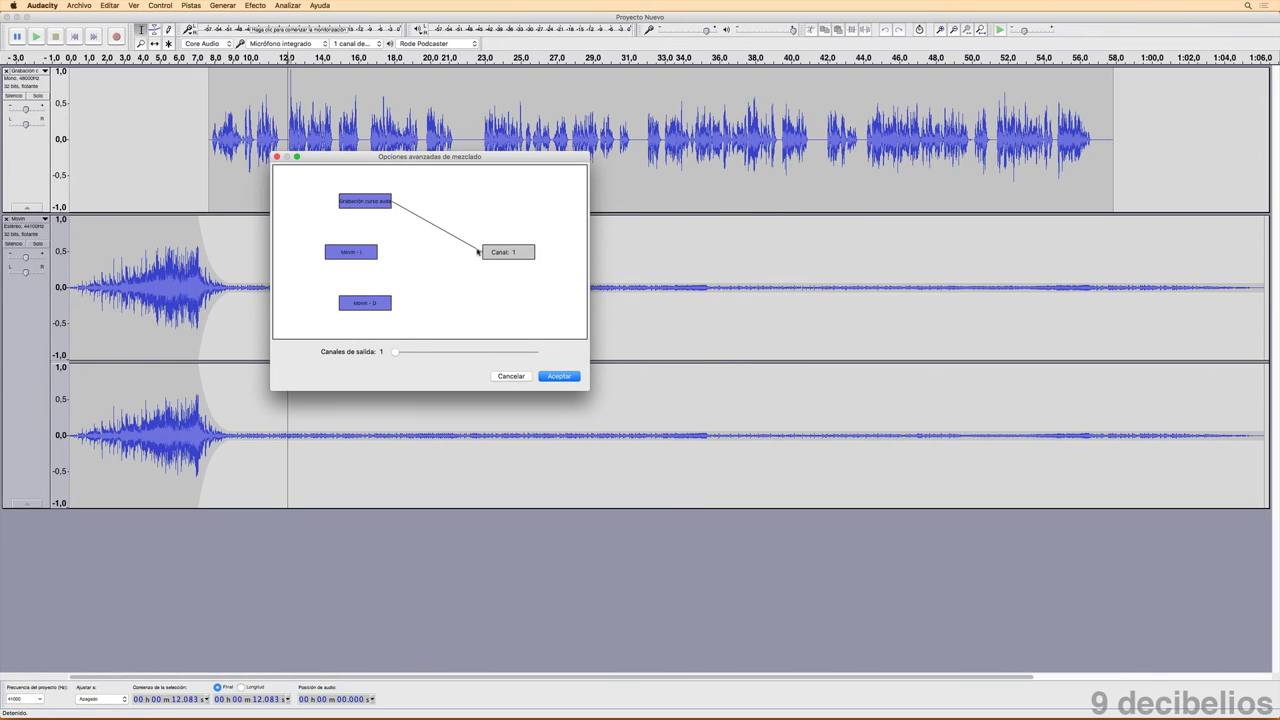
left_click_drag(505, 252, 359, 255)
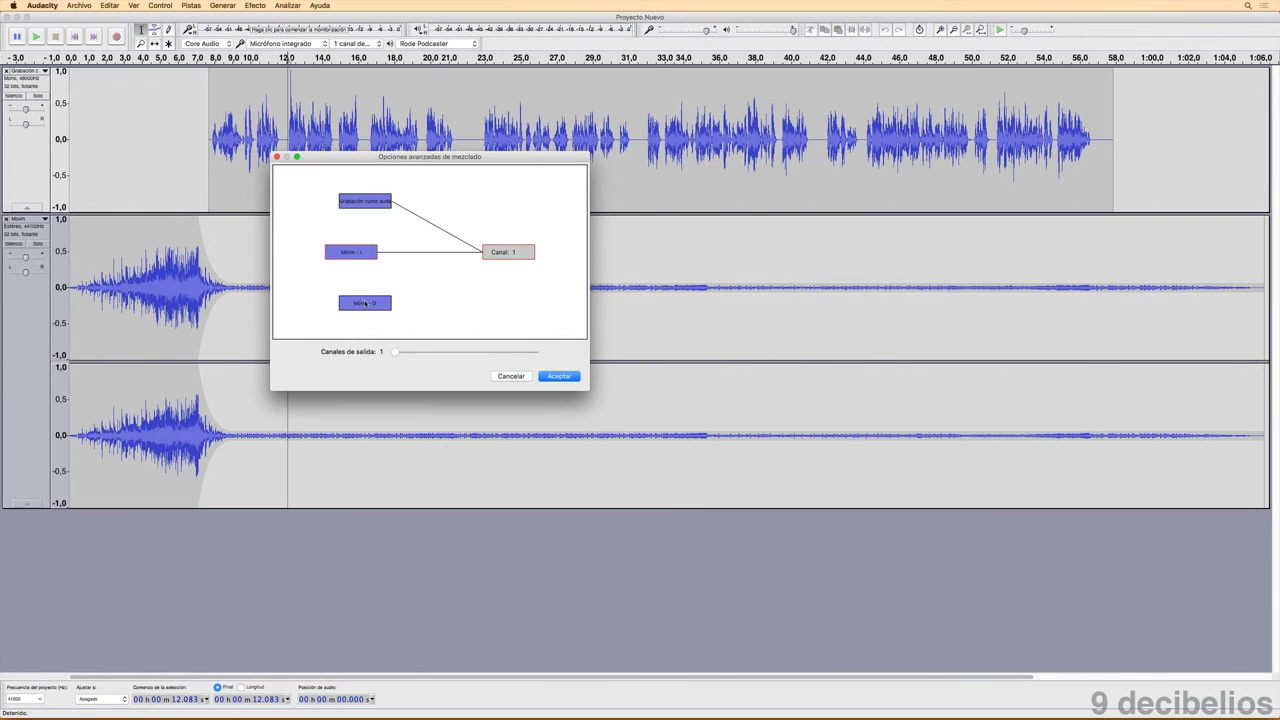
left_click_drag(366, 303, 505, 258)
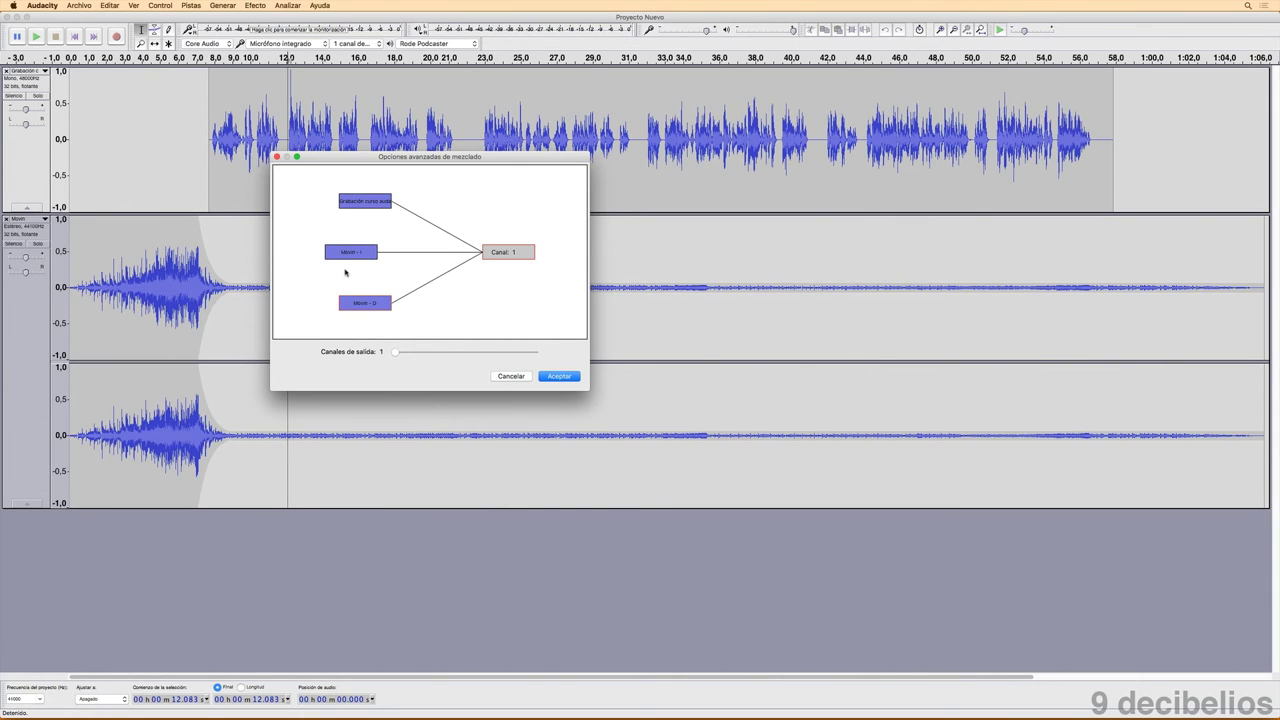
left_click(567, 377)
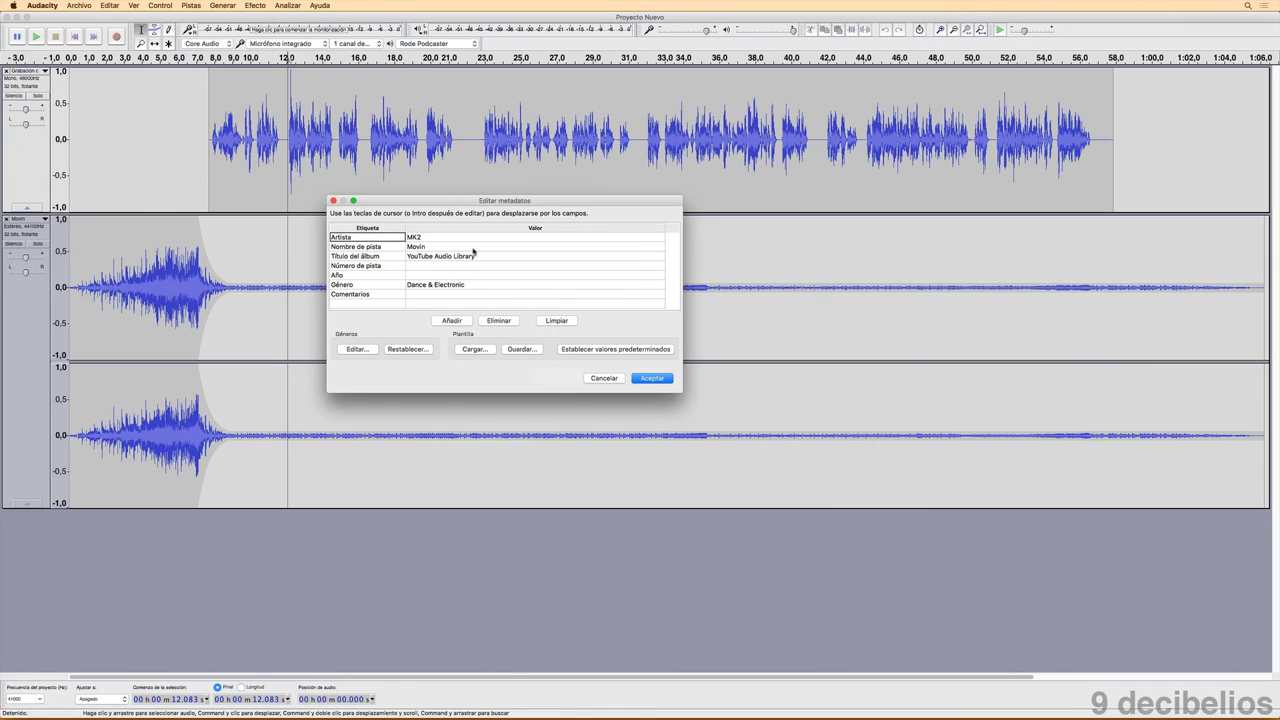
In the metadata, set the artist to "9 decibelios" and the track name to "9db - Curso audacity"
left_click(439, 237)
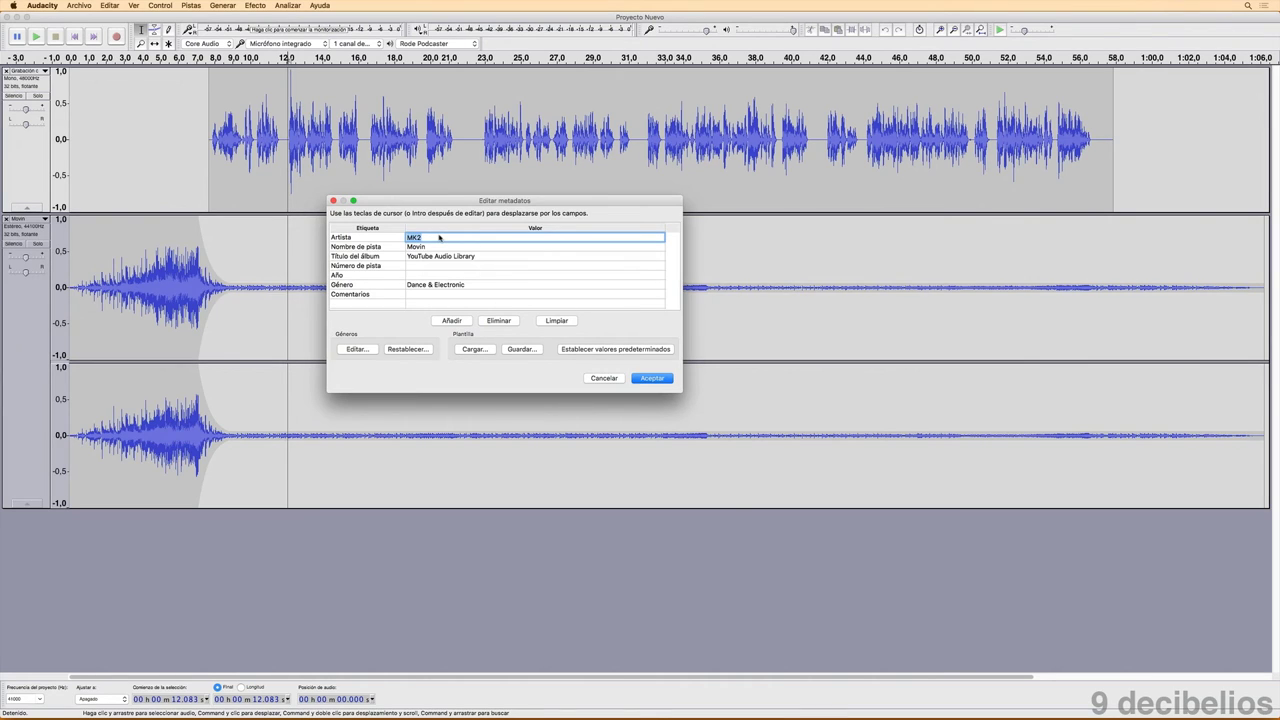
type("9 decibelios")
left_click(418, 247)
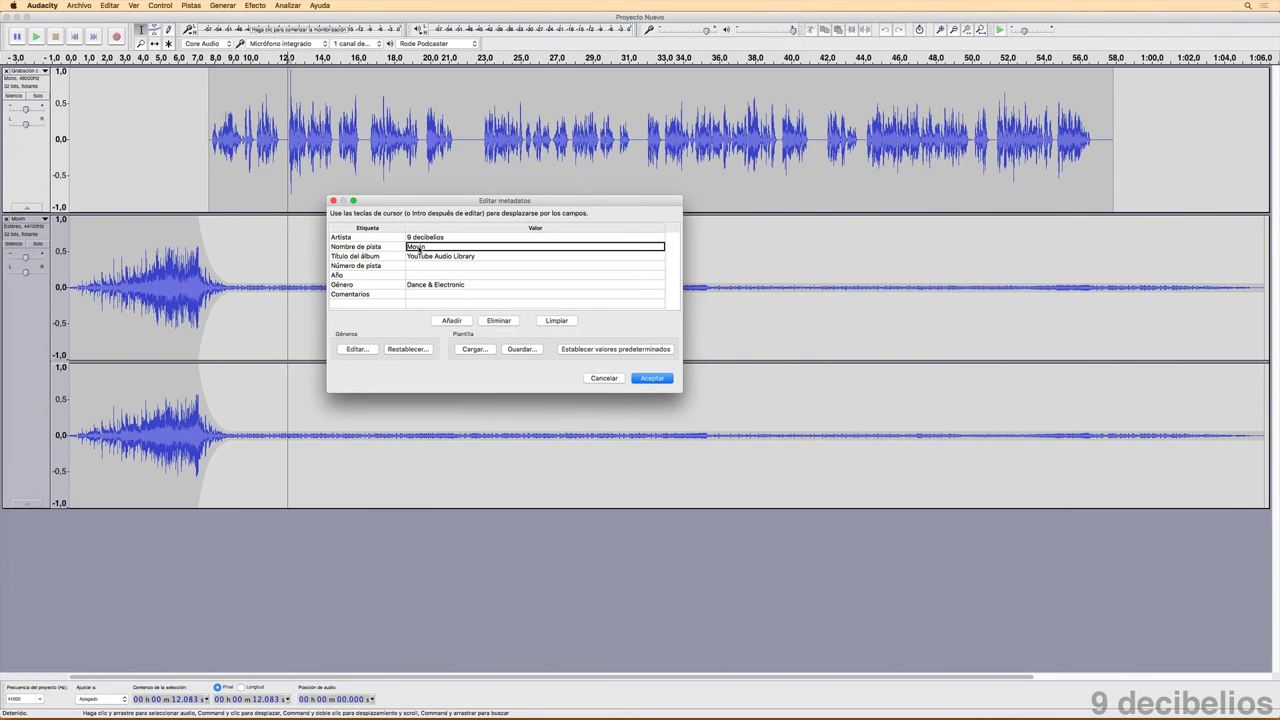
double_click(418, 247)
type("9")
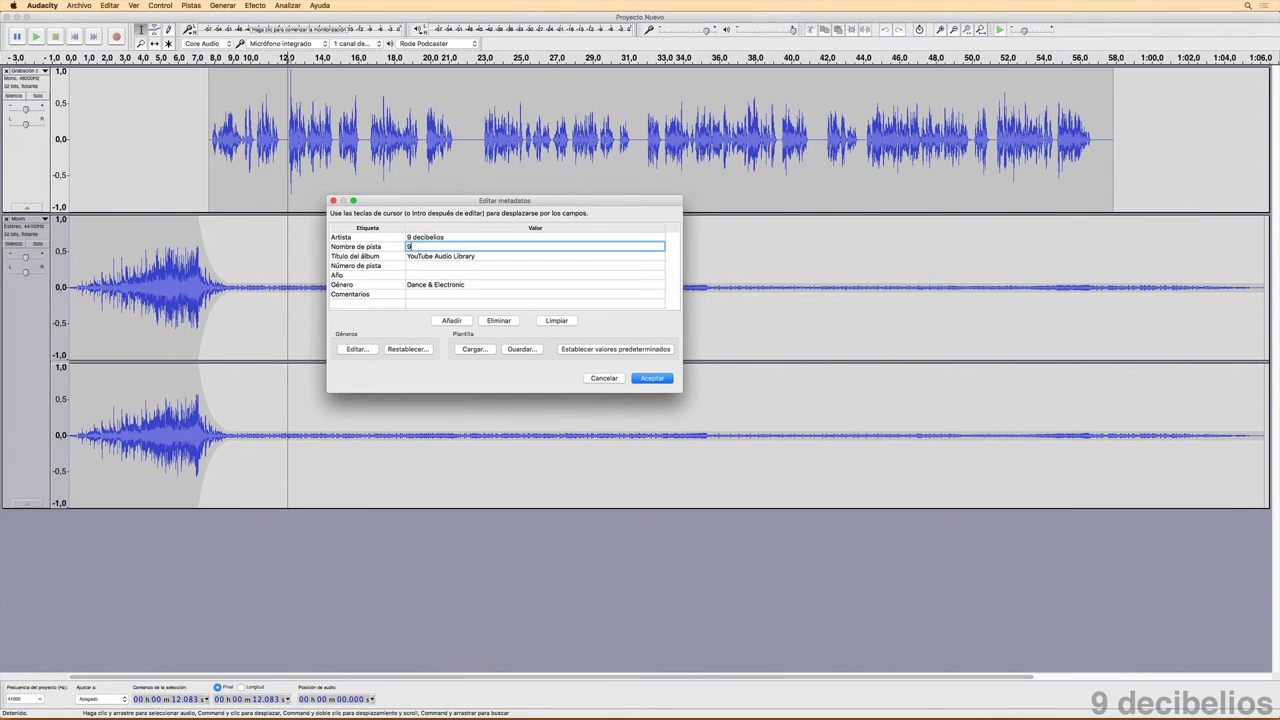
type("db - Curso audacity")
Set the album title to "9 decibelios" and the genre to "Podcast", and accept the metadata
left_click(450, 258)
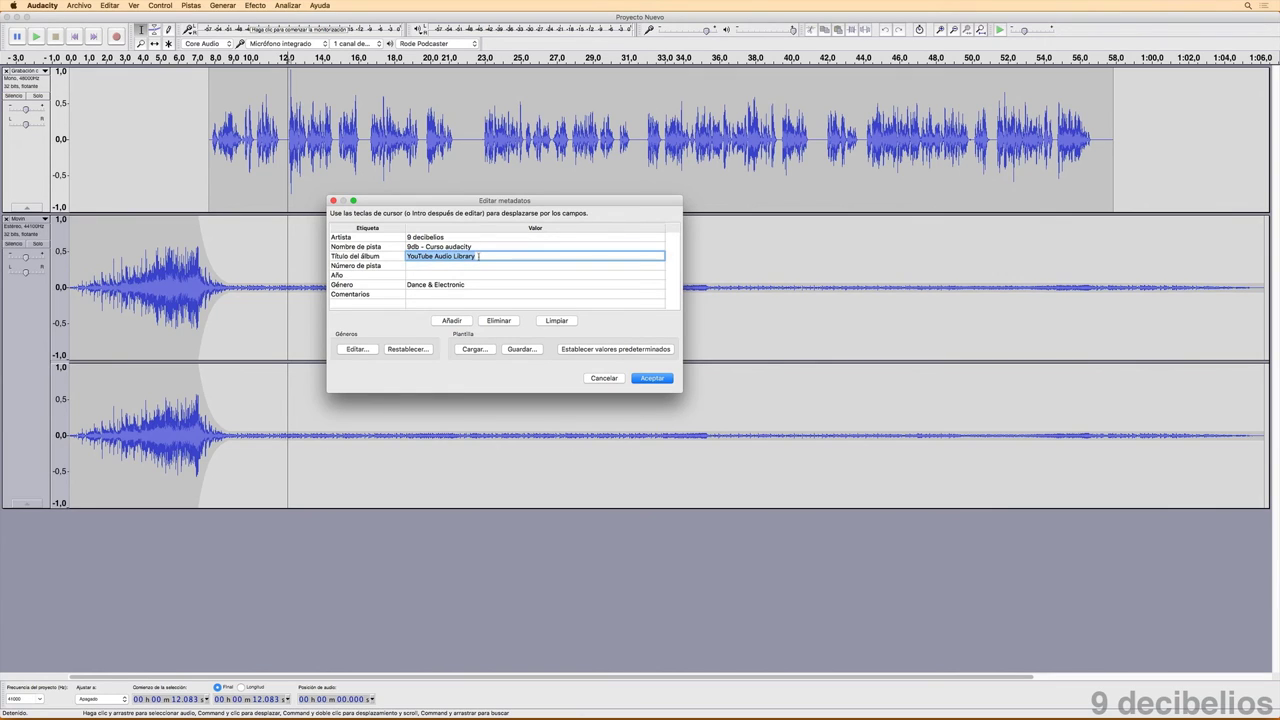
key("BackSpace")
type("9 decibelios")
left_click(448, 287)
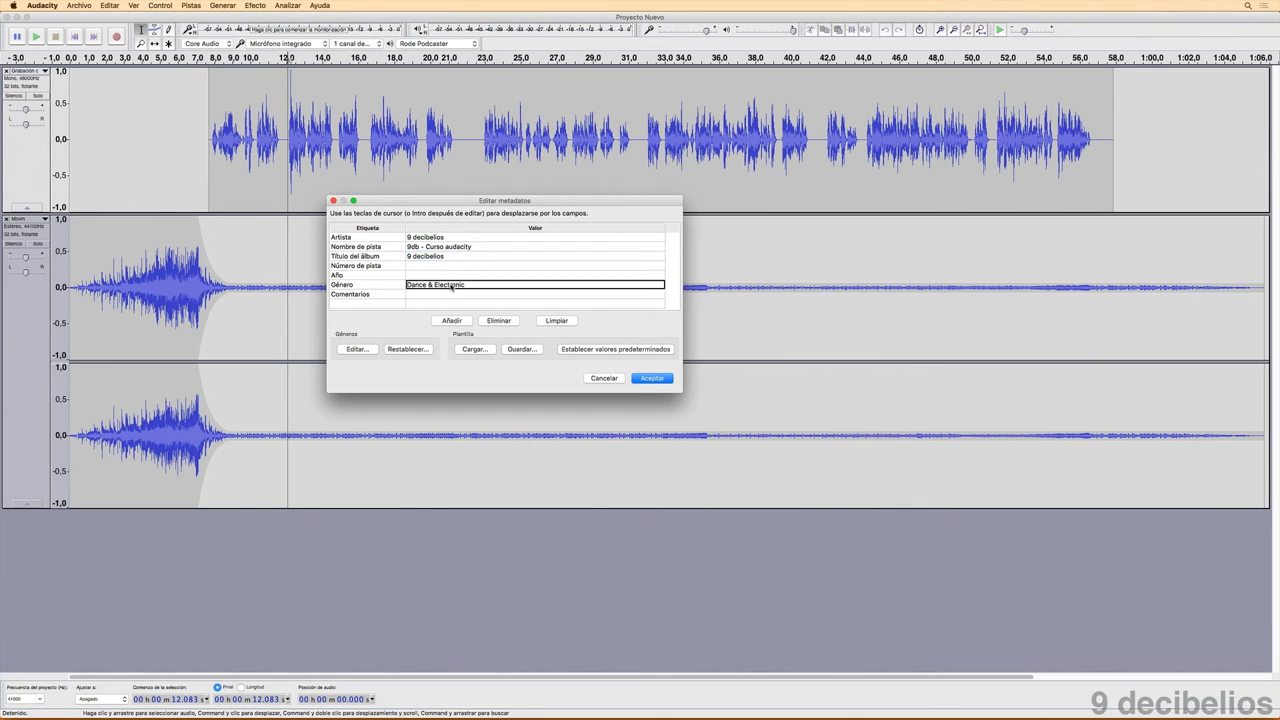
left_click(458, 285)
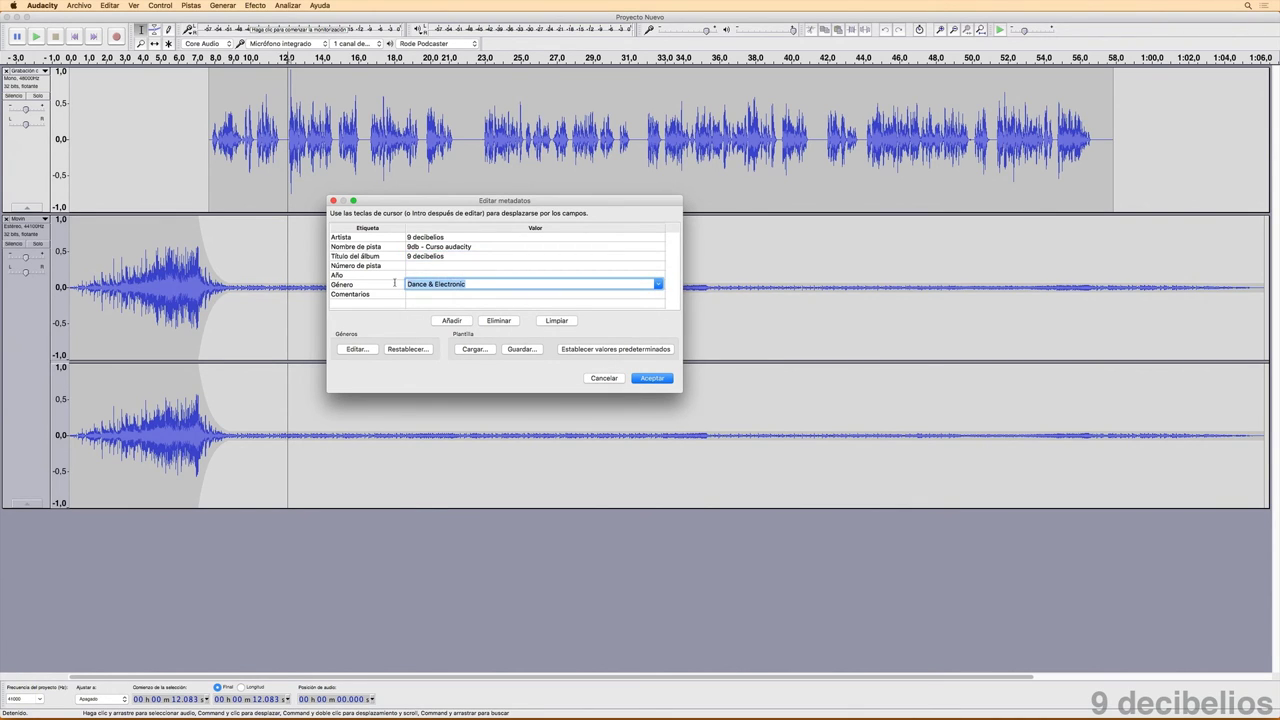
type("Podcast")
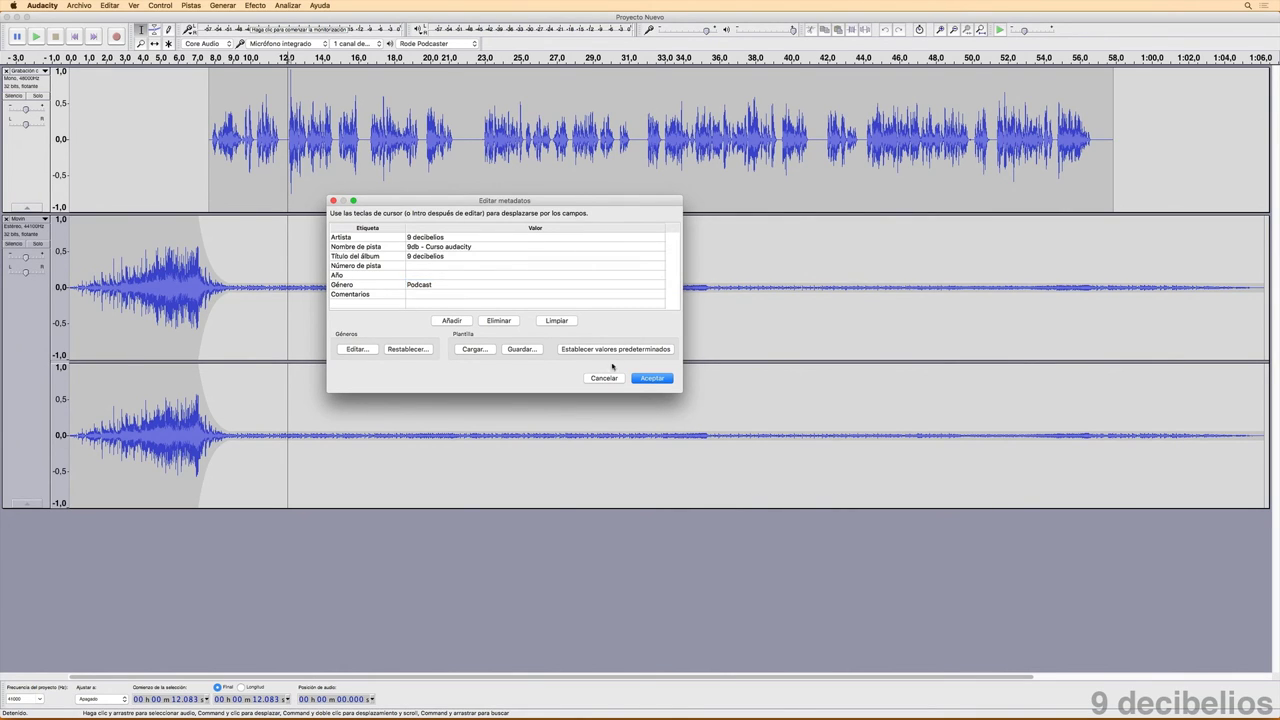
left_click(652, 378)
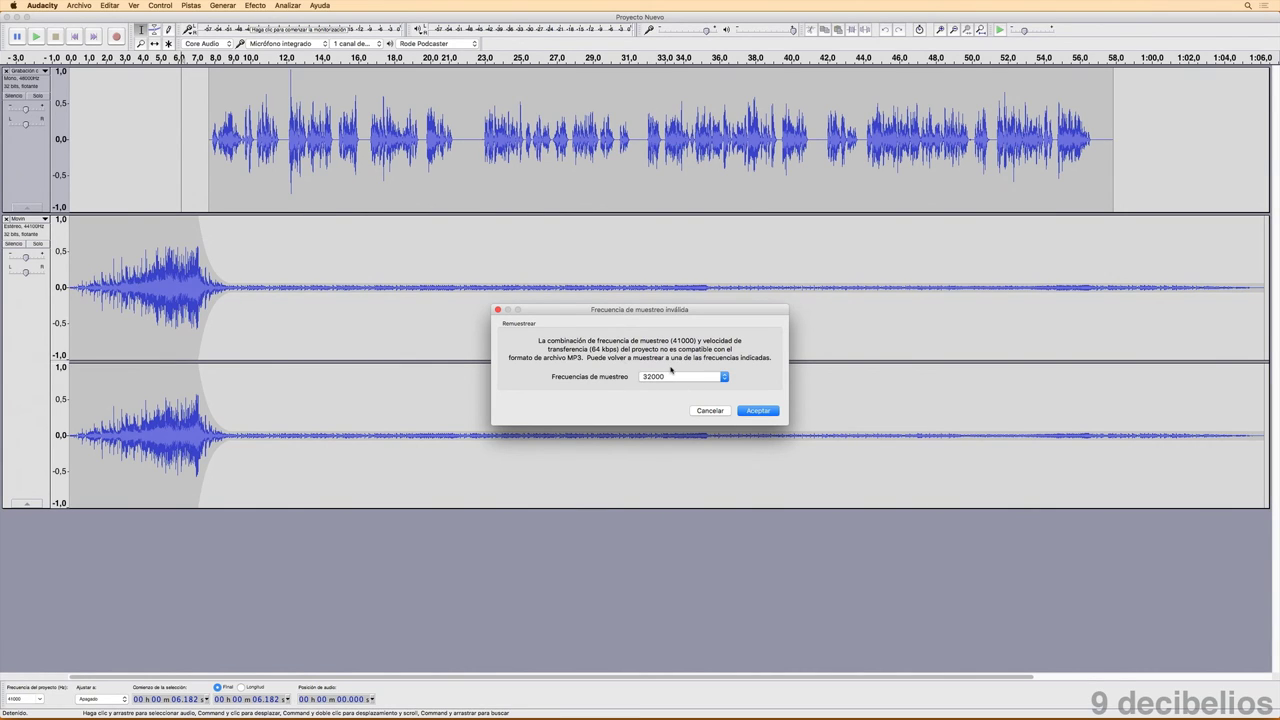
Choose 44100 as the resampling frequency and accept it to complete the MP3 export
left_click(723, 377)
left_click(698, 387)
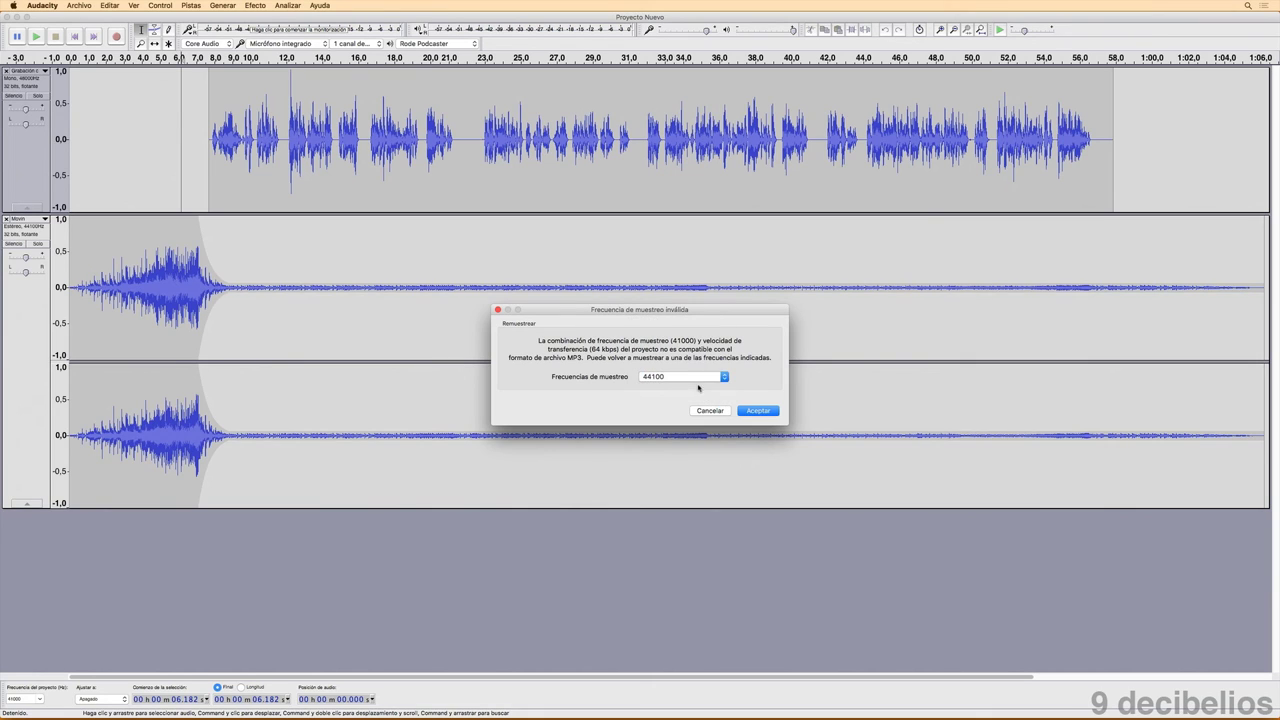
left_click(759, 411)
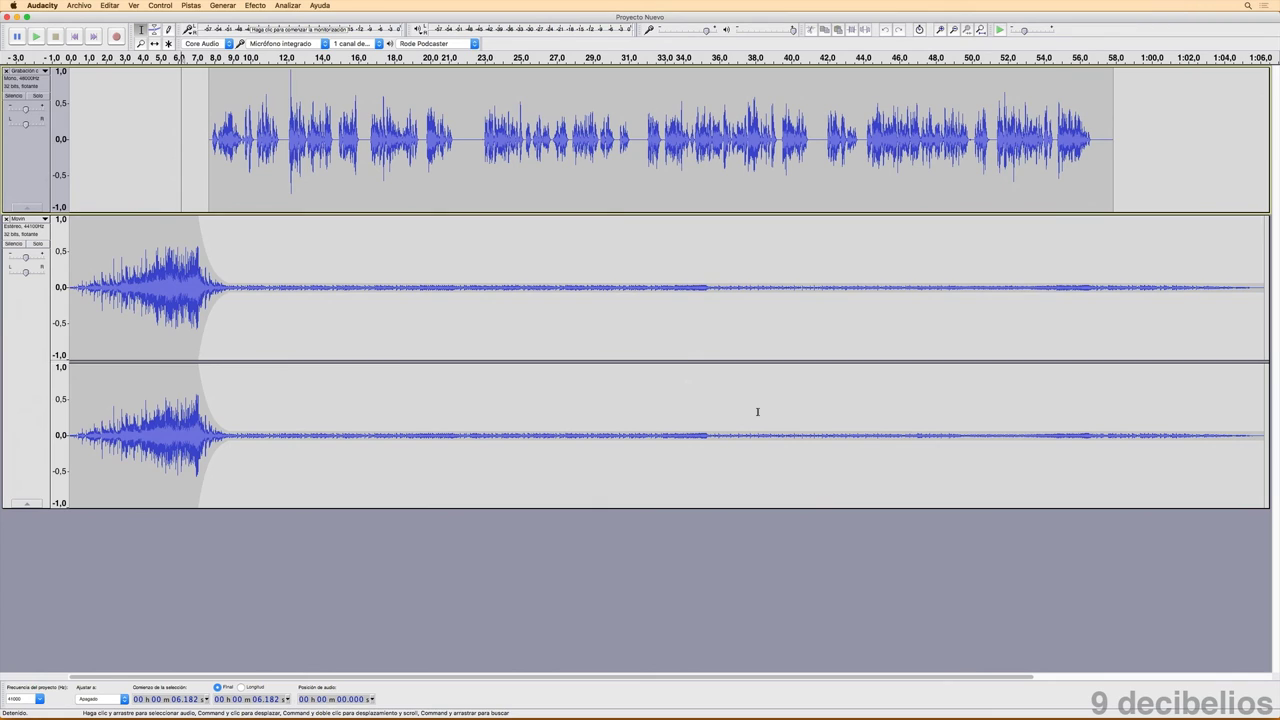
Switch to Finder, open Proyecto Nuevo.mp3 from the Escritorio folder in Audacity, and play back its opening section
left_click(561, 701)
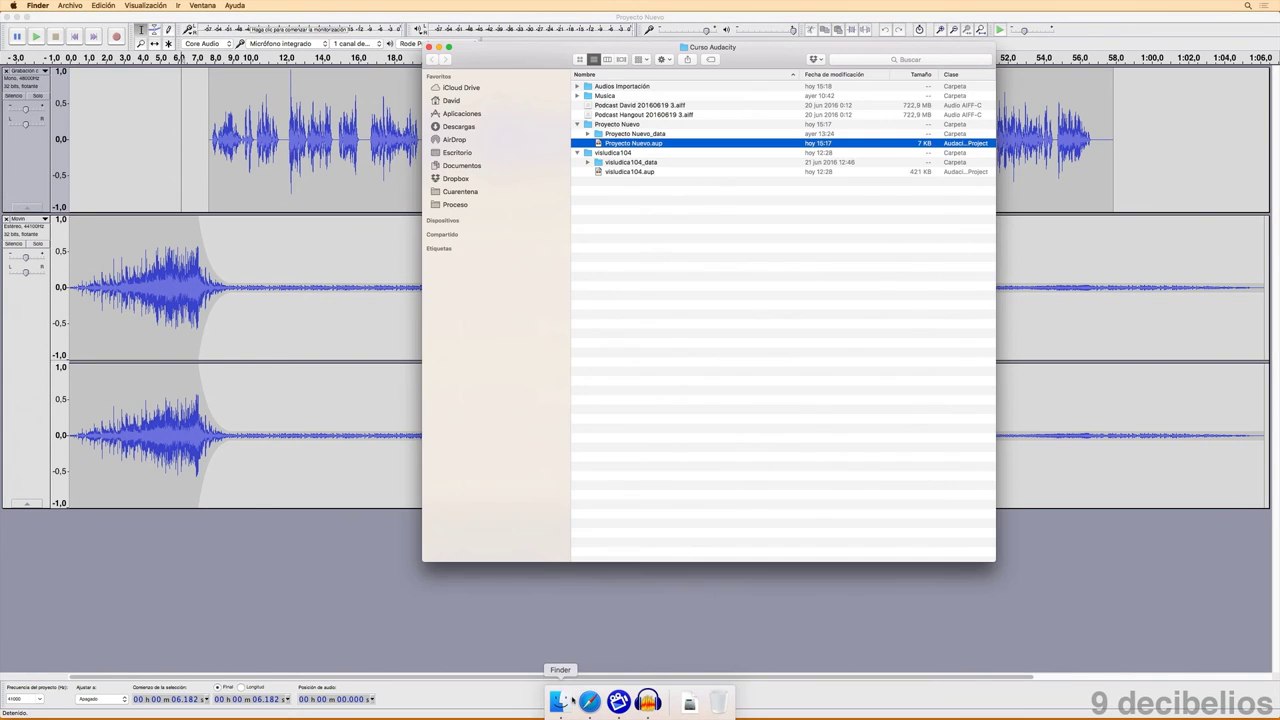
left_click(467, 152)
left_click(625, 87)
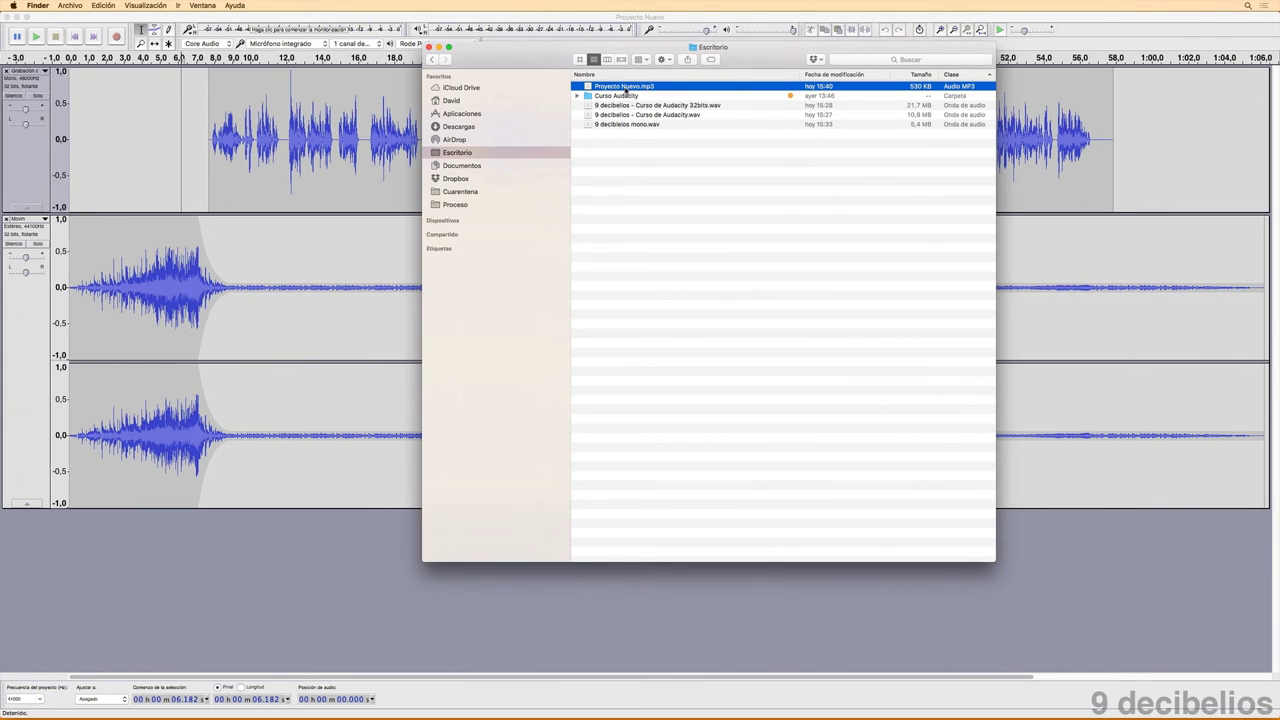
left_click_drag(594, 87, 648, 702)
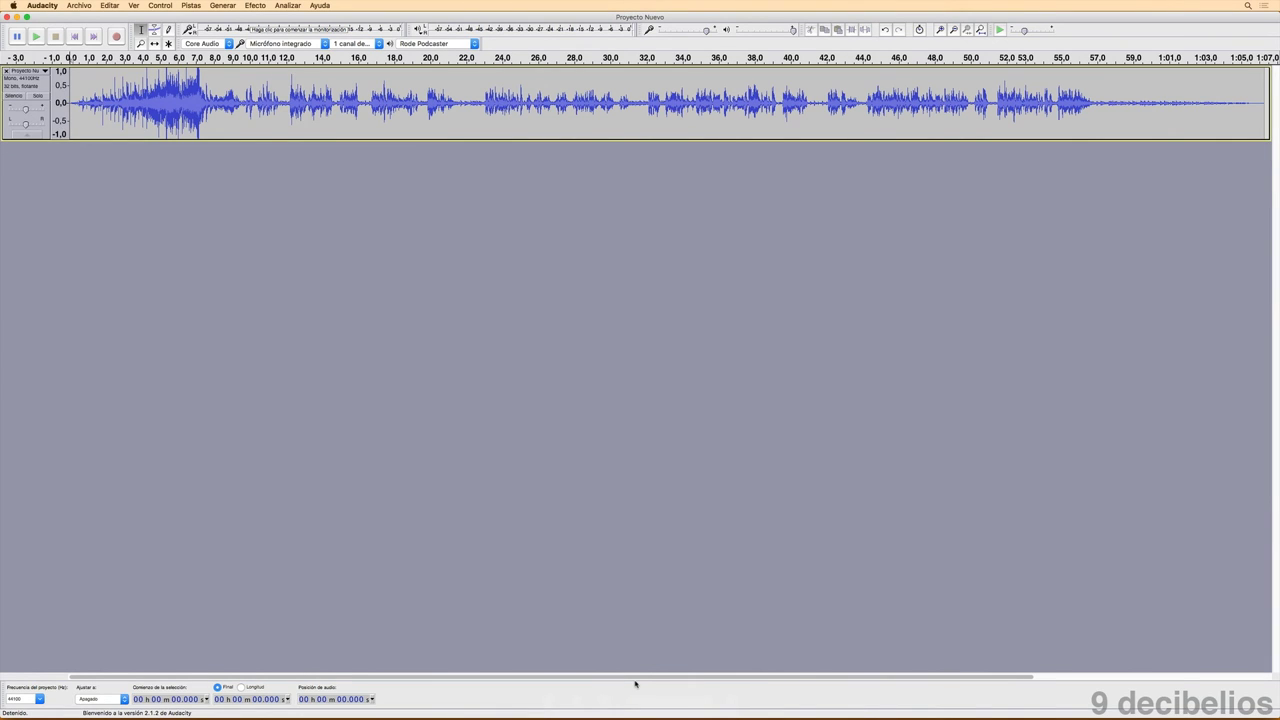
key("space")
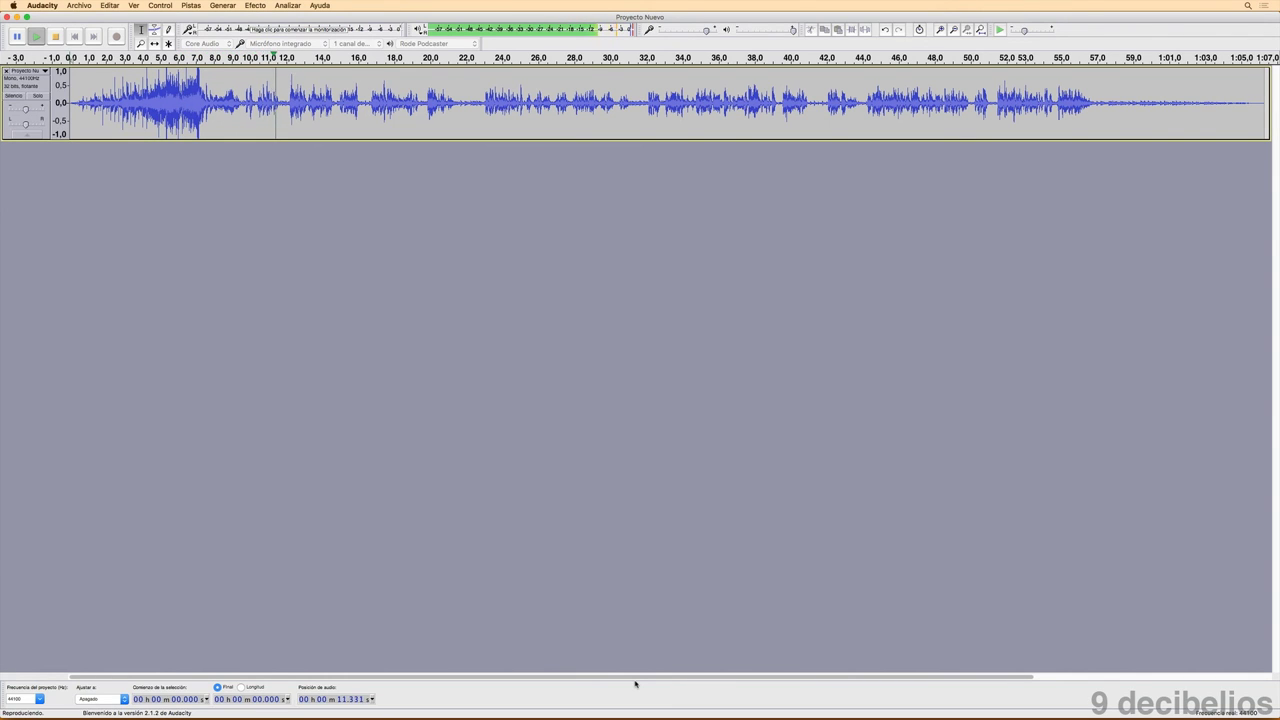
key("space")
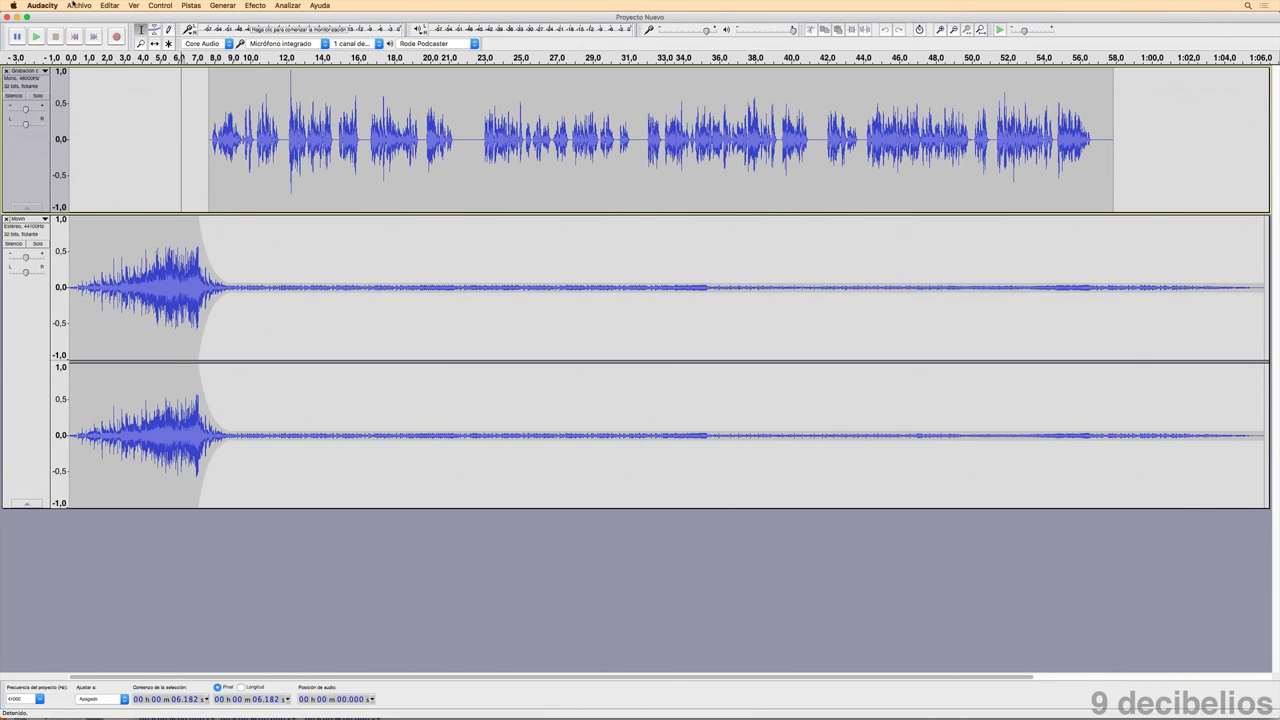
Start another audio export to MP3 with a constant quality of 96 kbps, saving it as "Proyecto Nuevo 96" in the Escritorio folder
left_click(78, 5)
left_click(104, 140)
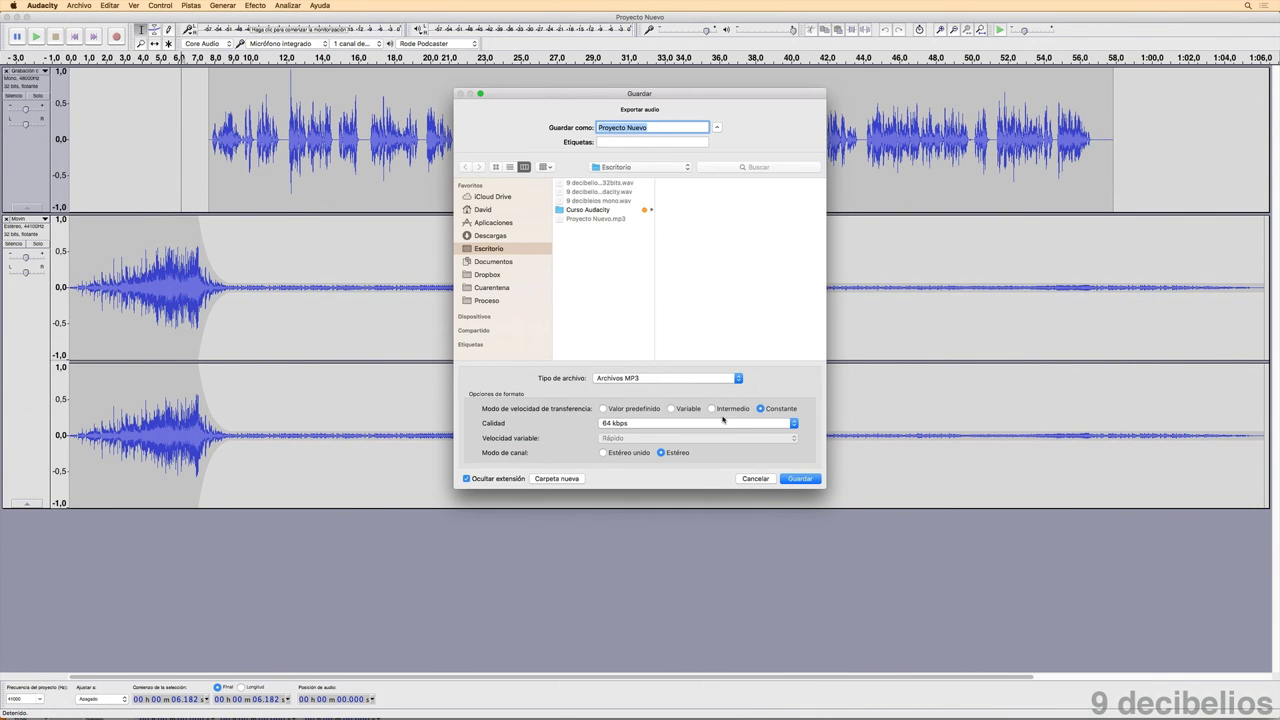
left_click(723, 423)
left_click(679, 441)
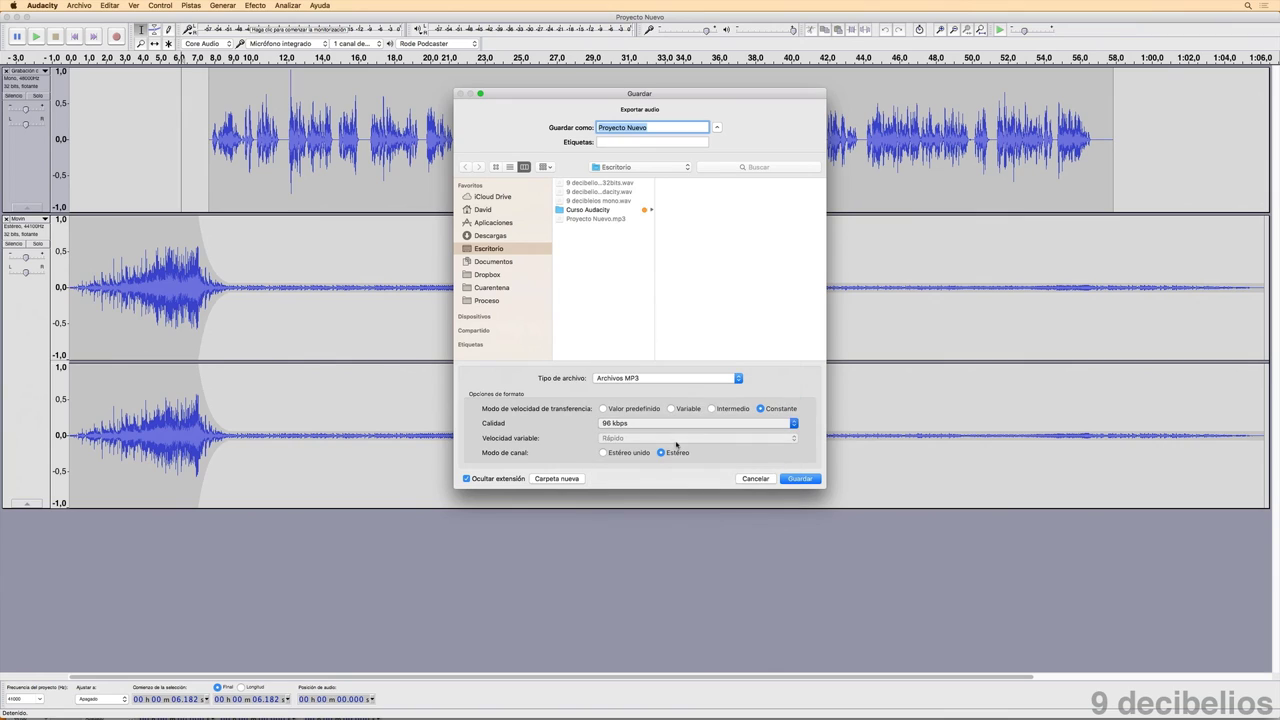
key("Right")
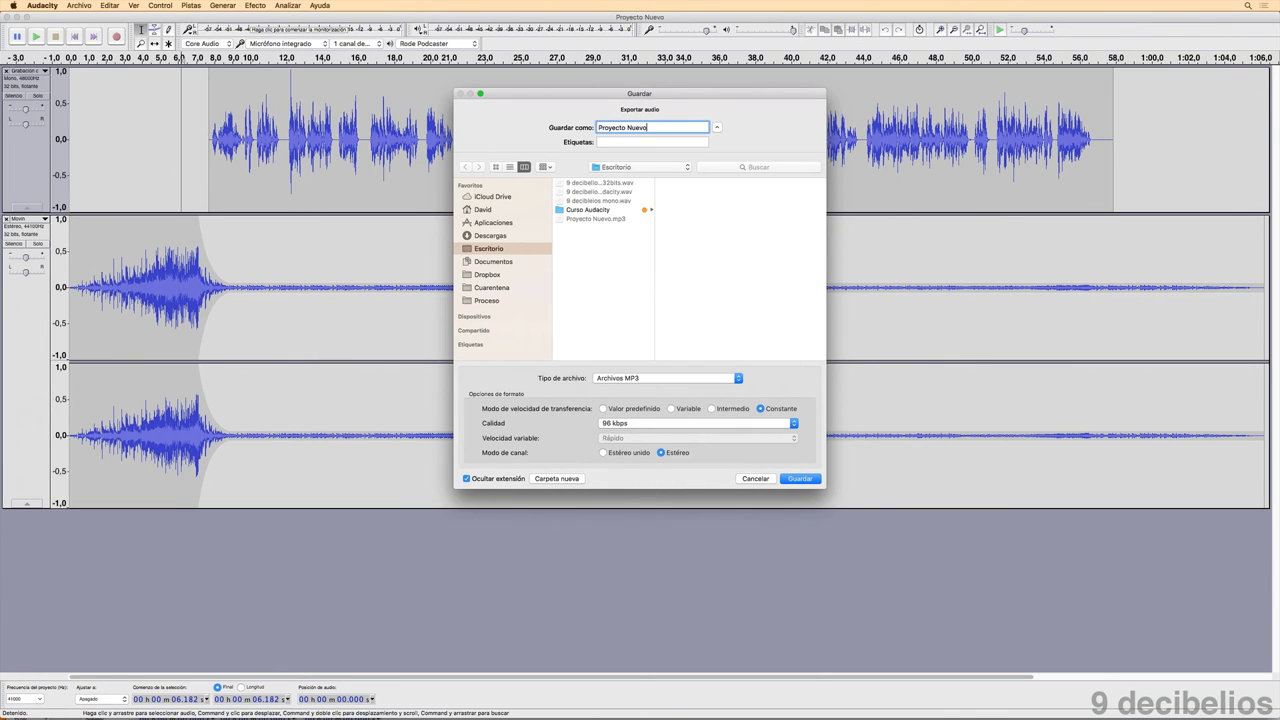
type("96")
left_click(805, 479)
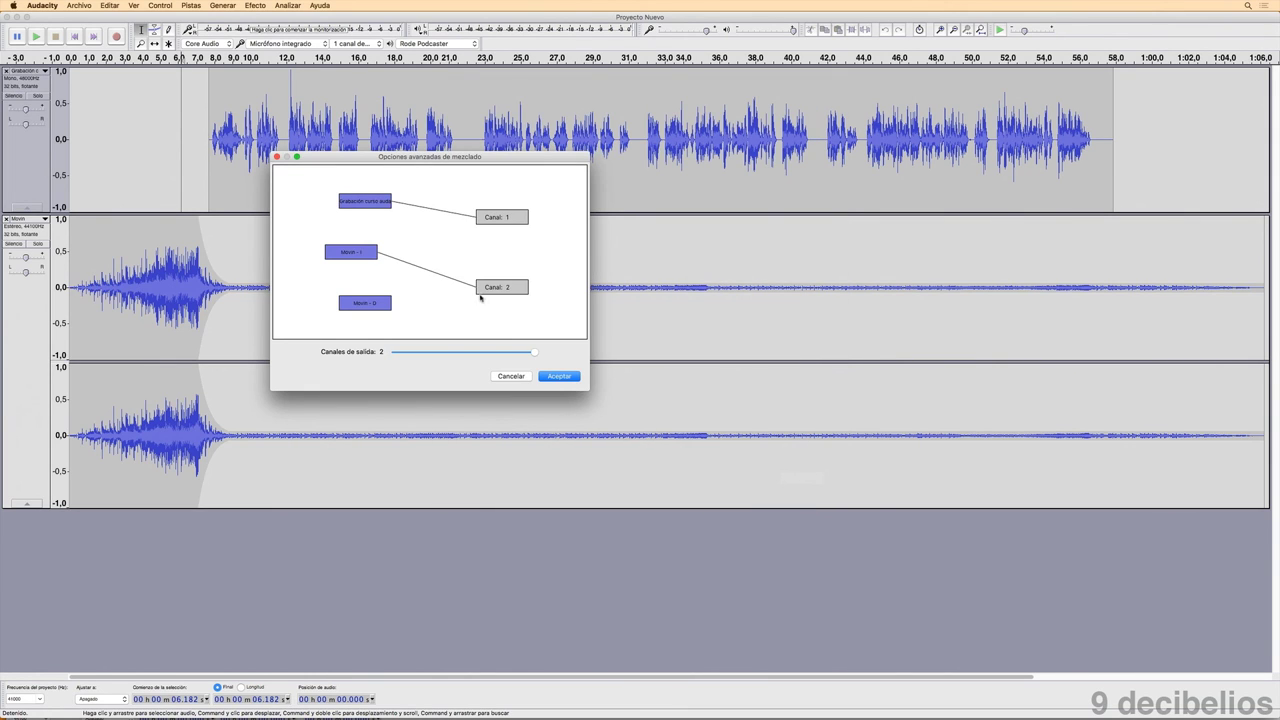
Reduce the mix to 1 output channel, link both music track channels to Canal 1, and accept the mixing options
left_click_drag(533, 355, 371, 357)
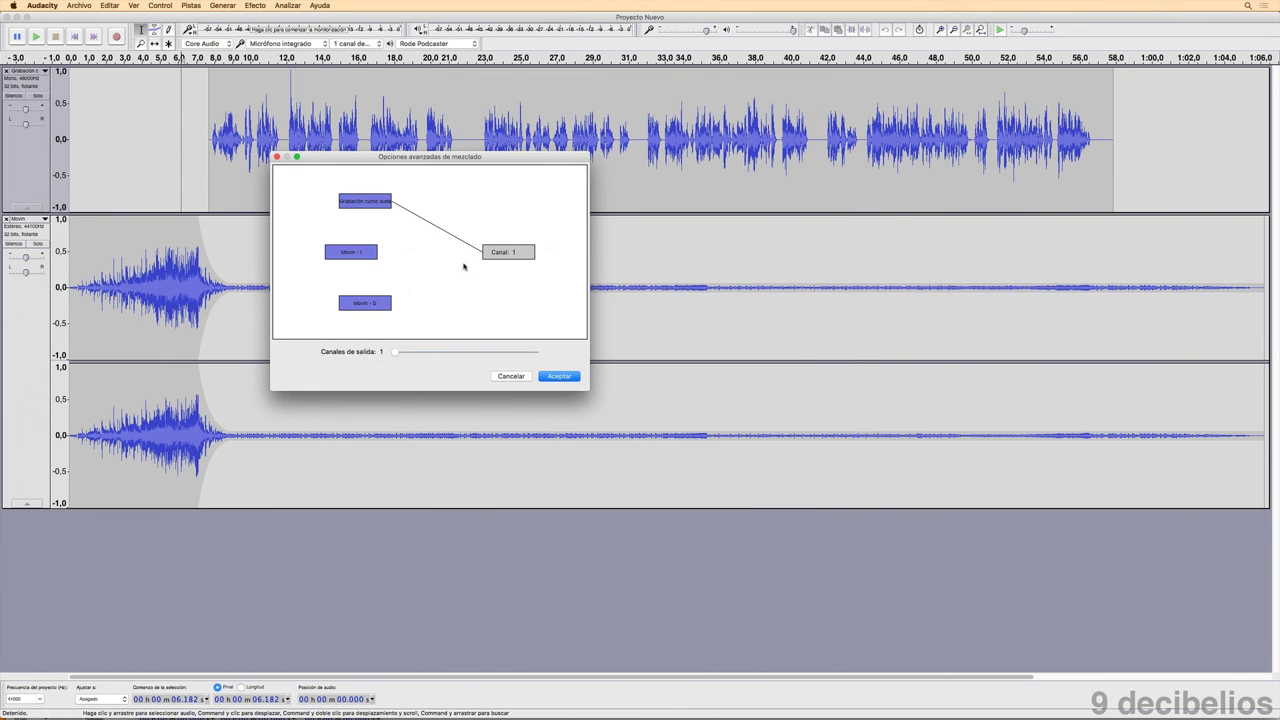
left_click(495, 254)
left_click(344, 252)
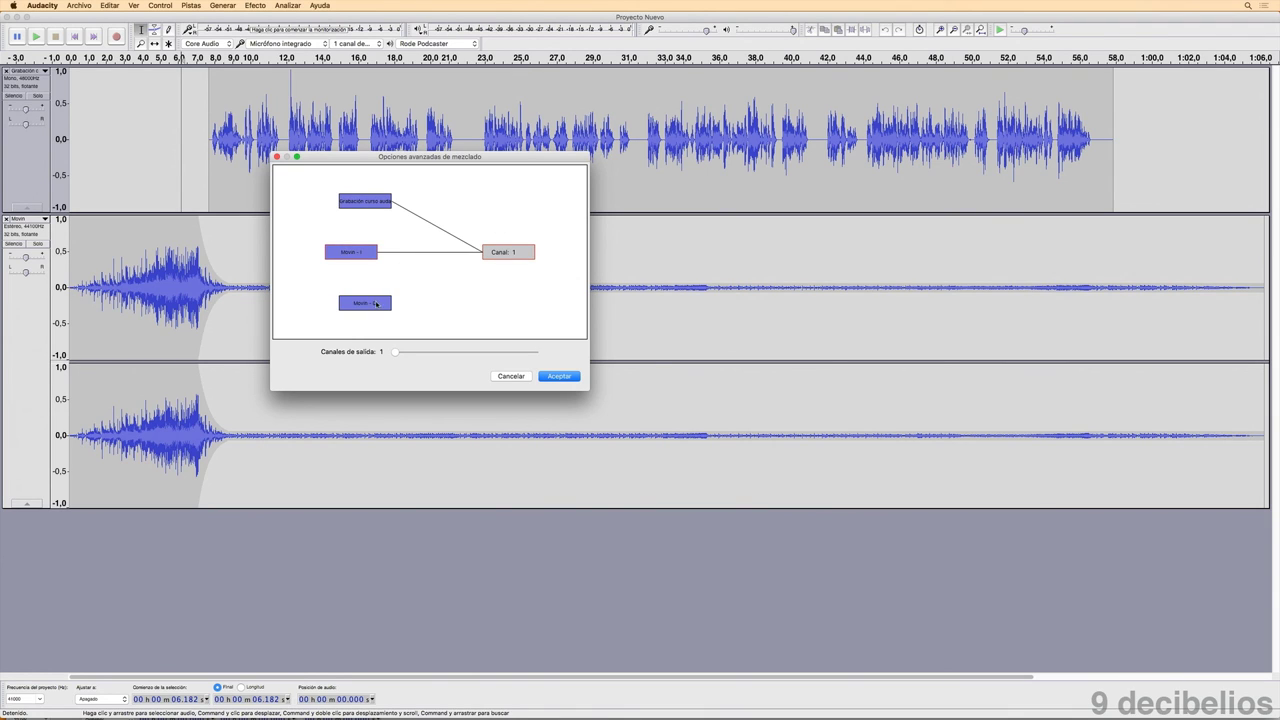
left_click(362, 303)
left_click(562, 377)
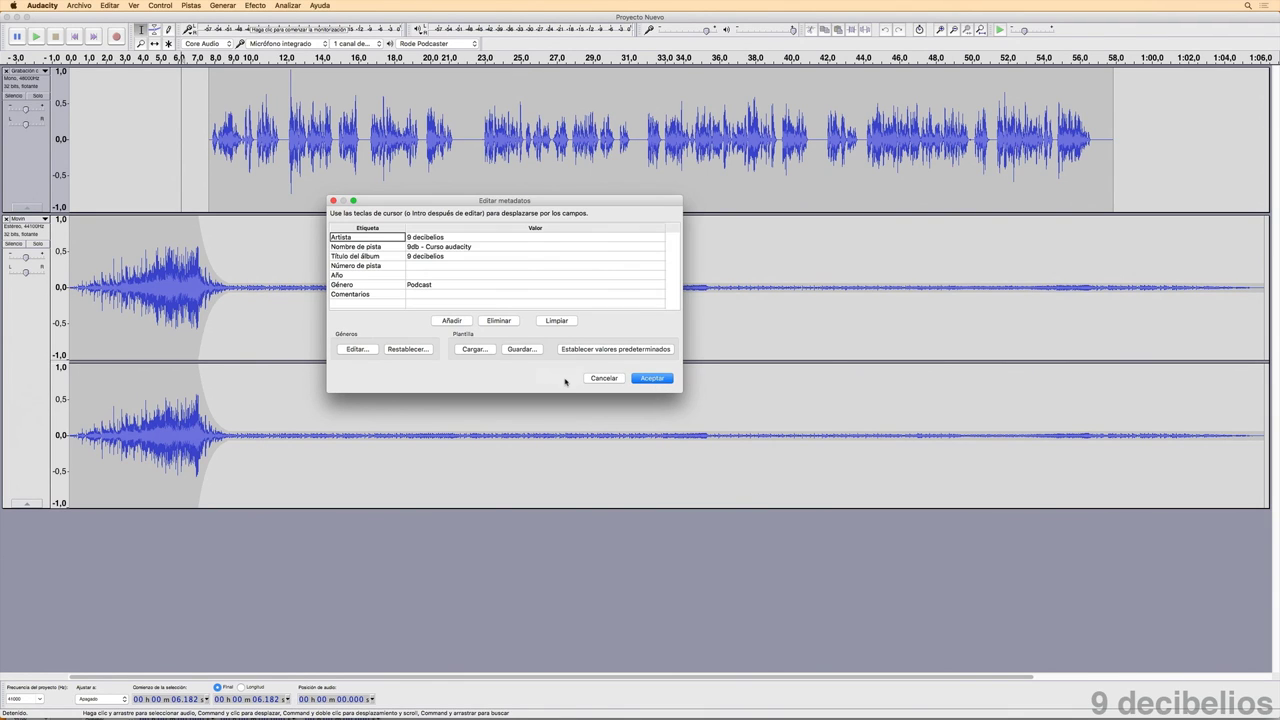
Accept the existing metadata and complete the MP3 export with a resampling frequency of 44100
left_click(655, 378)
left_click(656, 379)
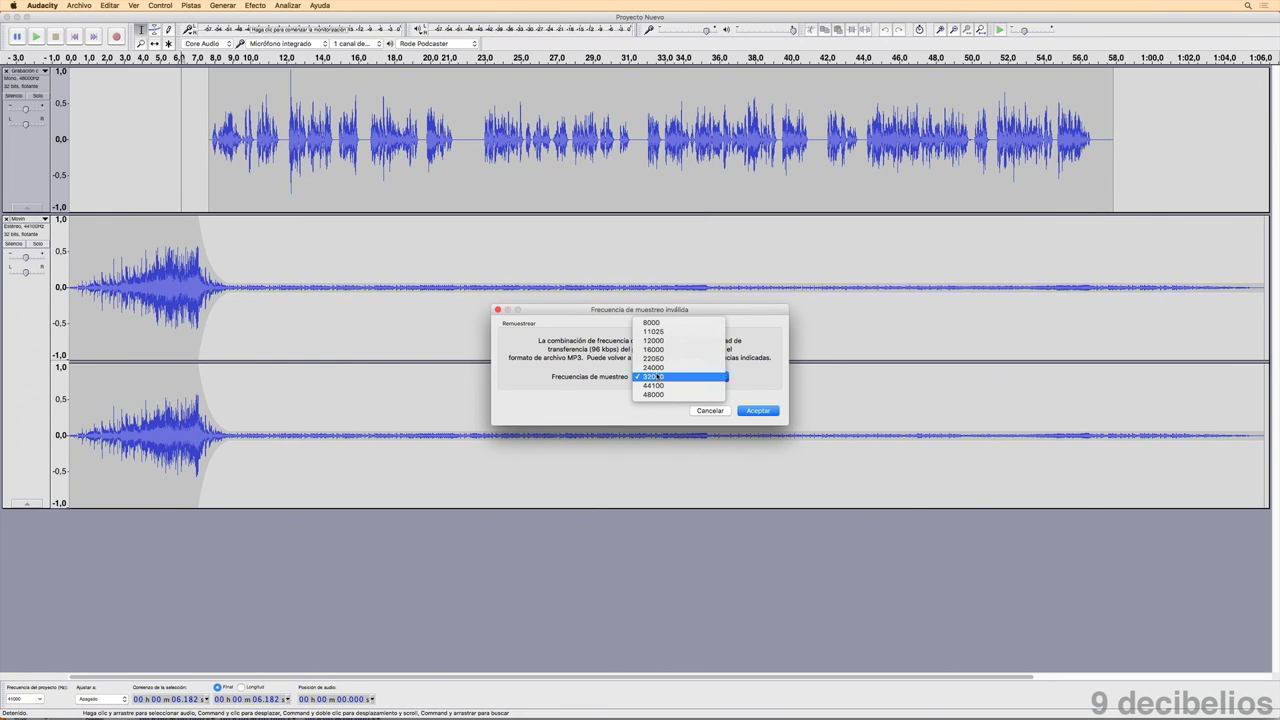
left_click(720, 389)
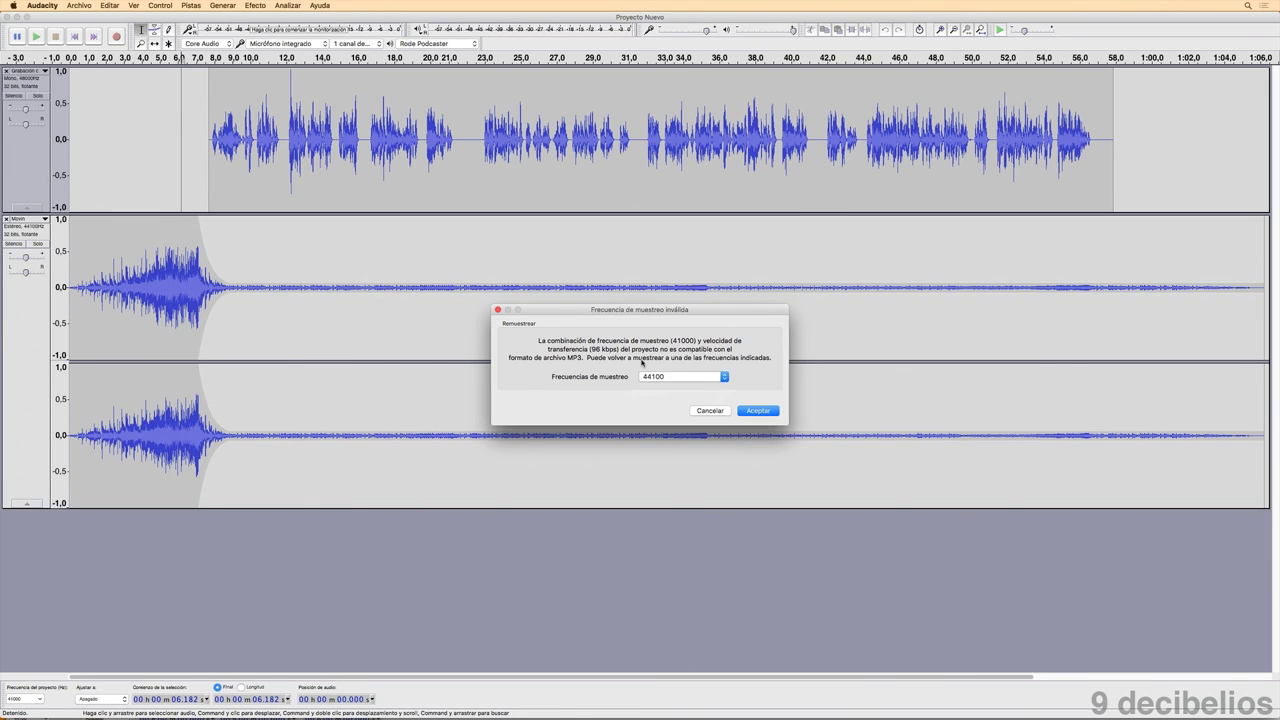
left_click(767, 412)
left_click(767, 412)
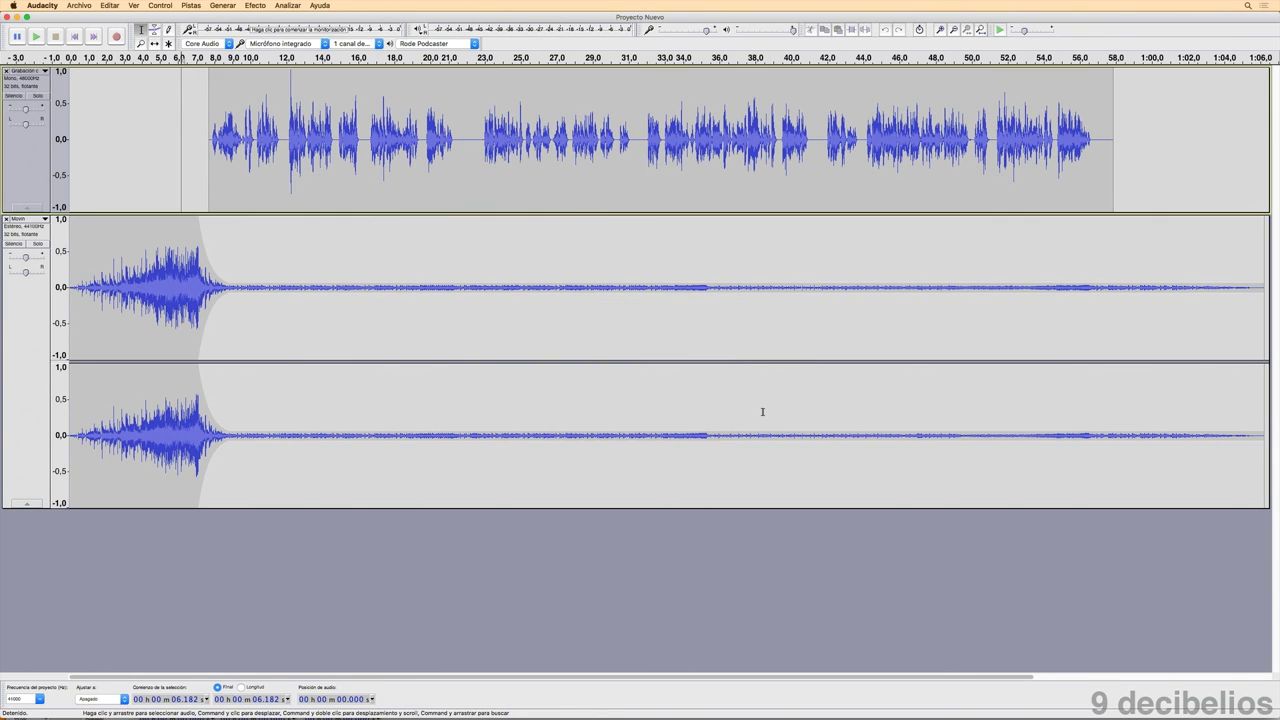
Switch to Finder and compare the file sizes of Proyecto Nuevo 96.mp3 and Proyecto Nuevo.mp3 in the Escritorio folder
left_click(560, 703)
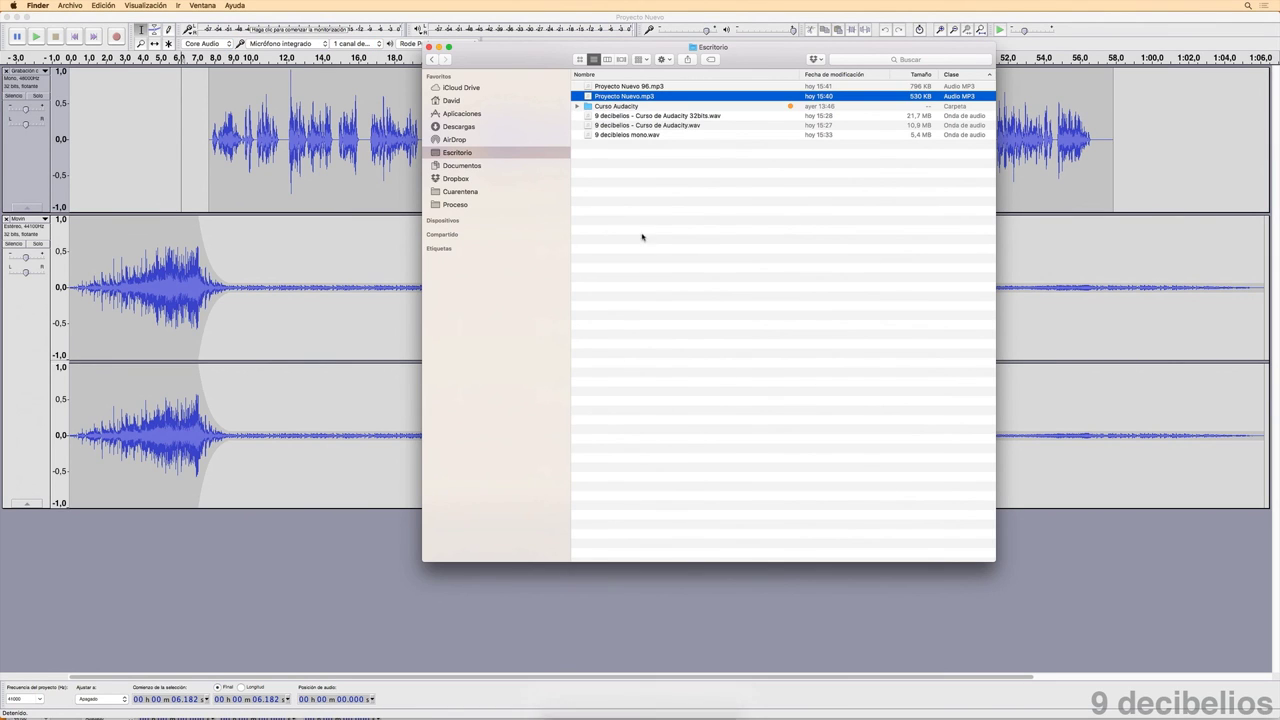
left_click(637, 87)
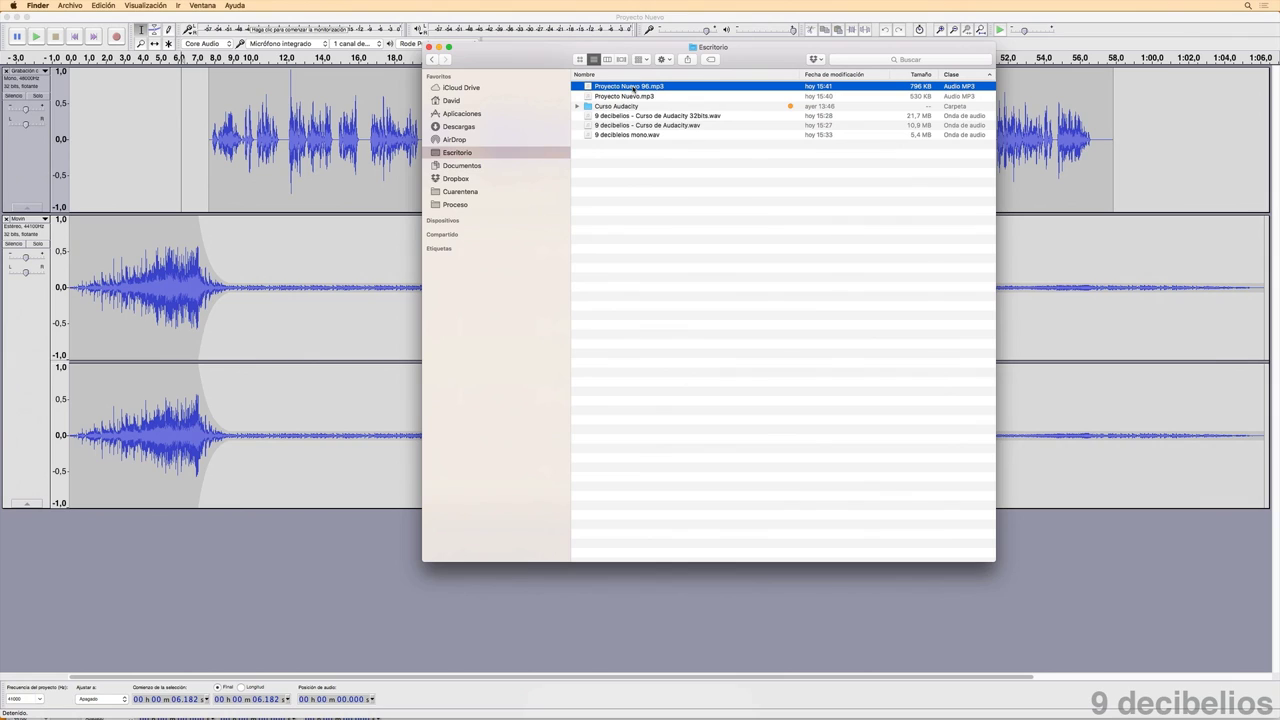
left_click(630, 96)
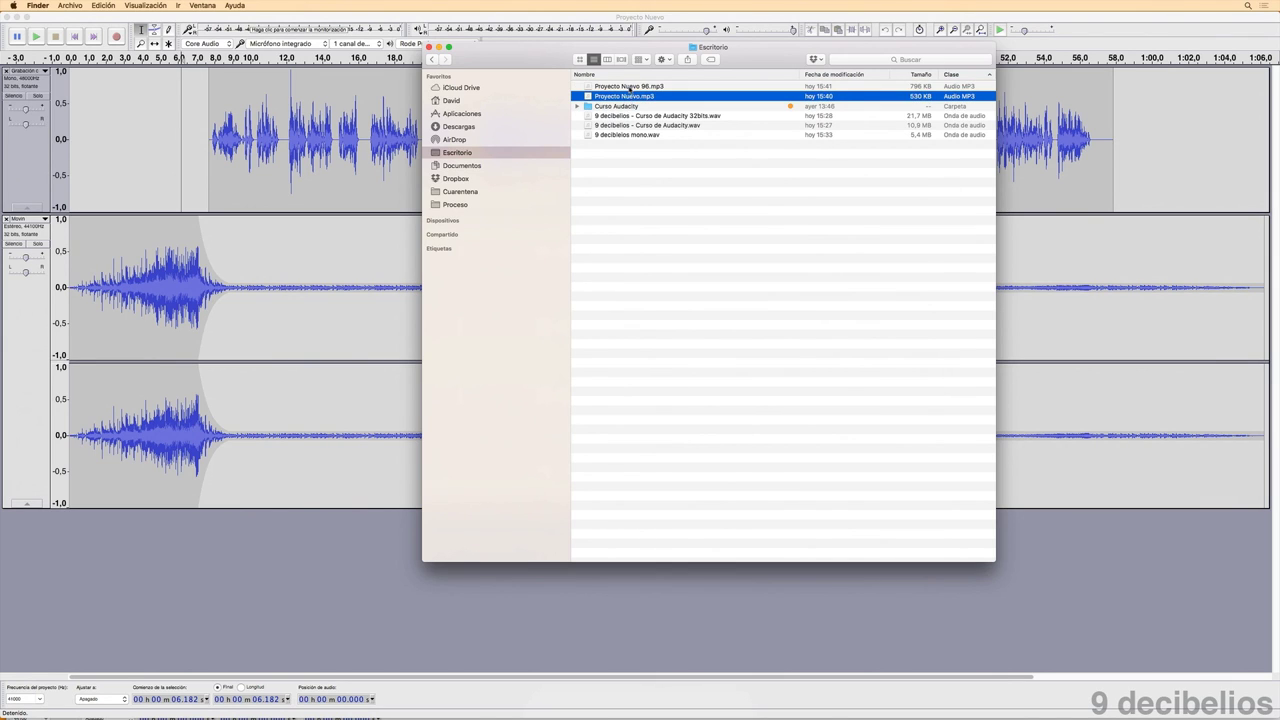
left_click(630, 87)
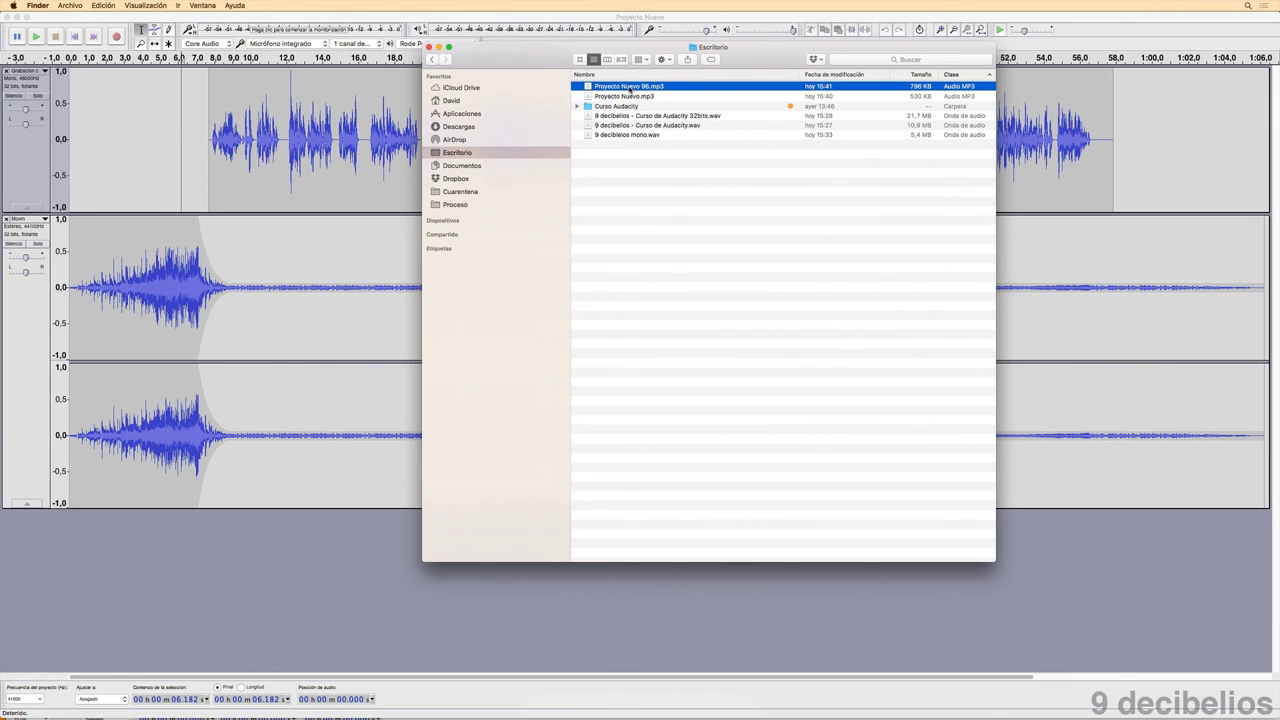
Open Proyecto Nuevo 96.mp3 in Audacity and play back its opening section
left_click_drag(630, 88, 648, 700)
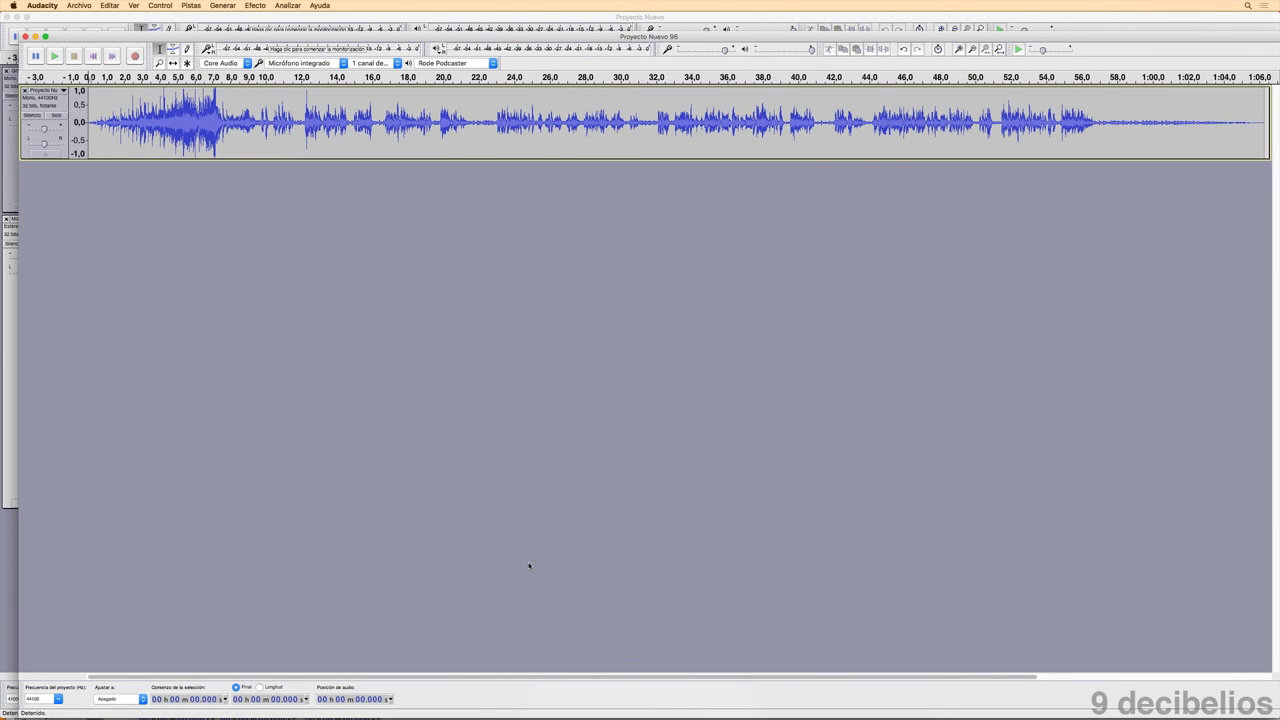
key("space")
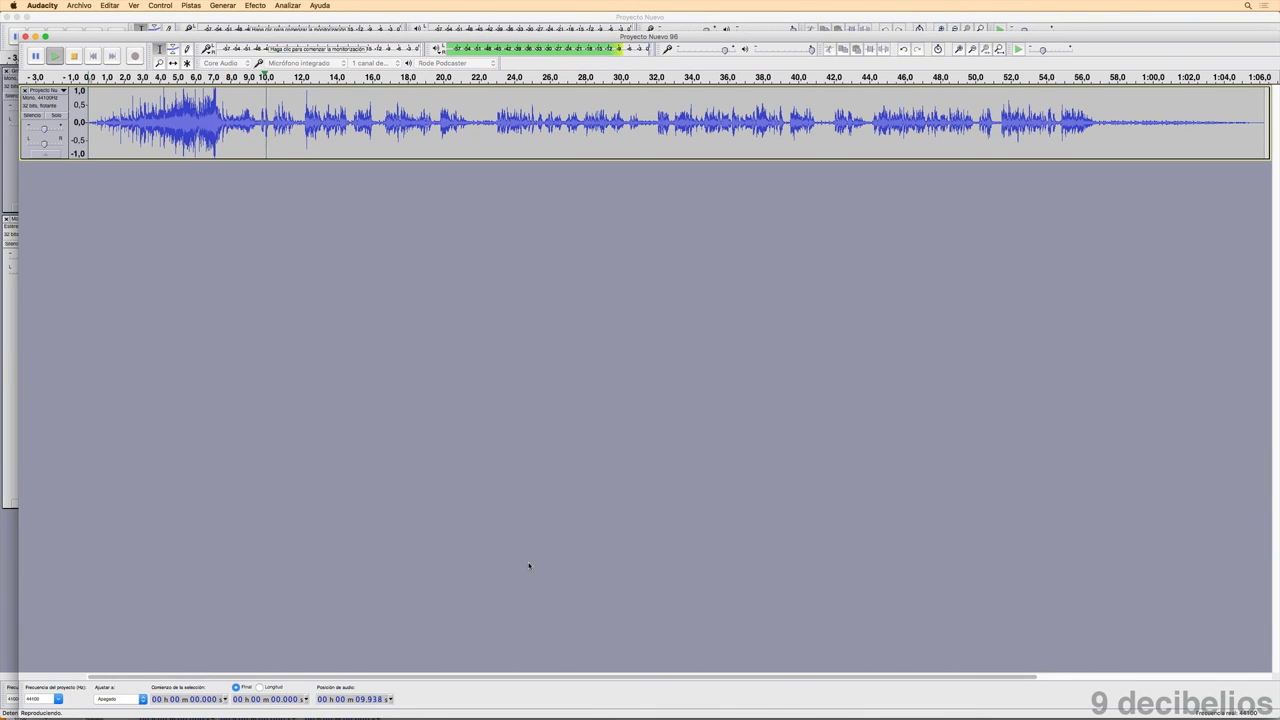
key("space")
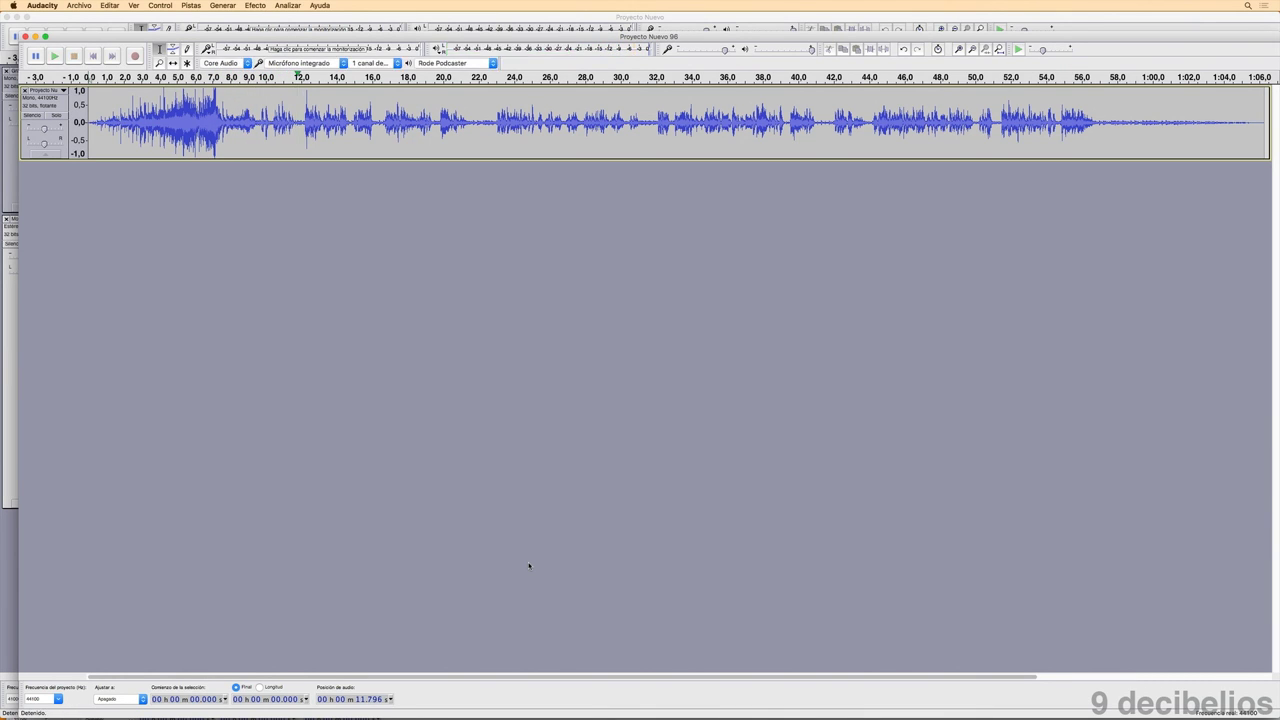